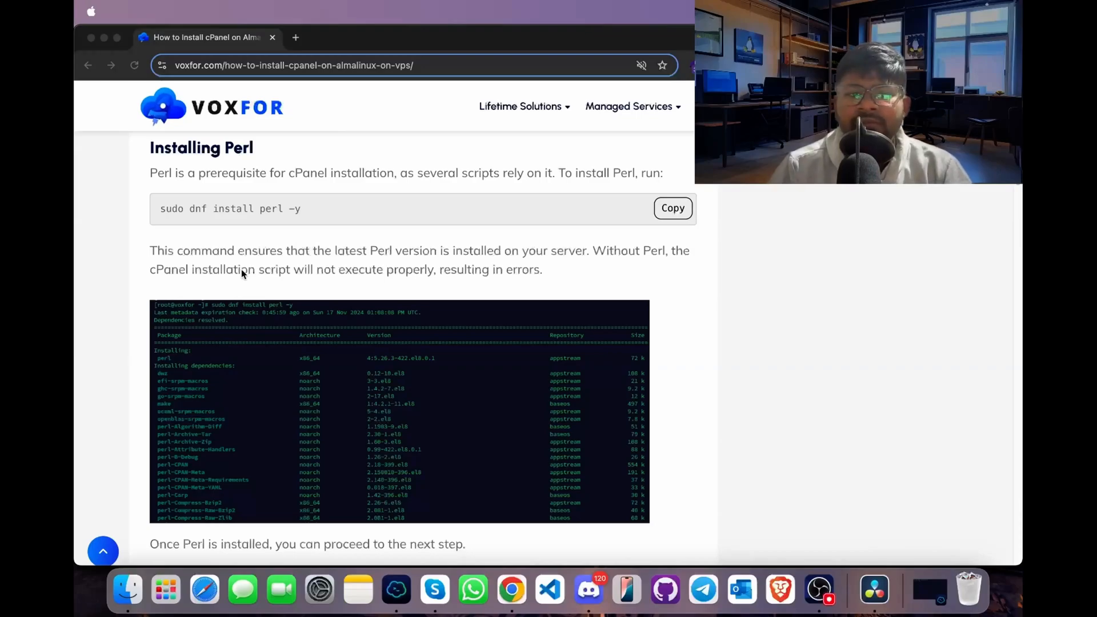
- Copy the Perl installation command from the guide and run sudo dnf install perl -y in the Termius terminal
{"action": "left_click", "coordinate": [241, 269]}
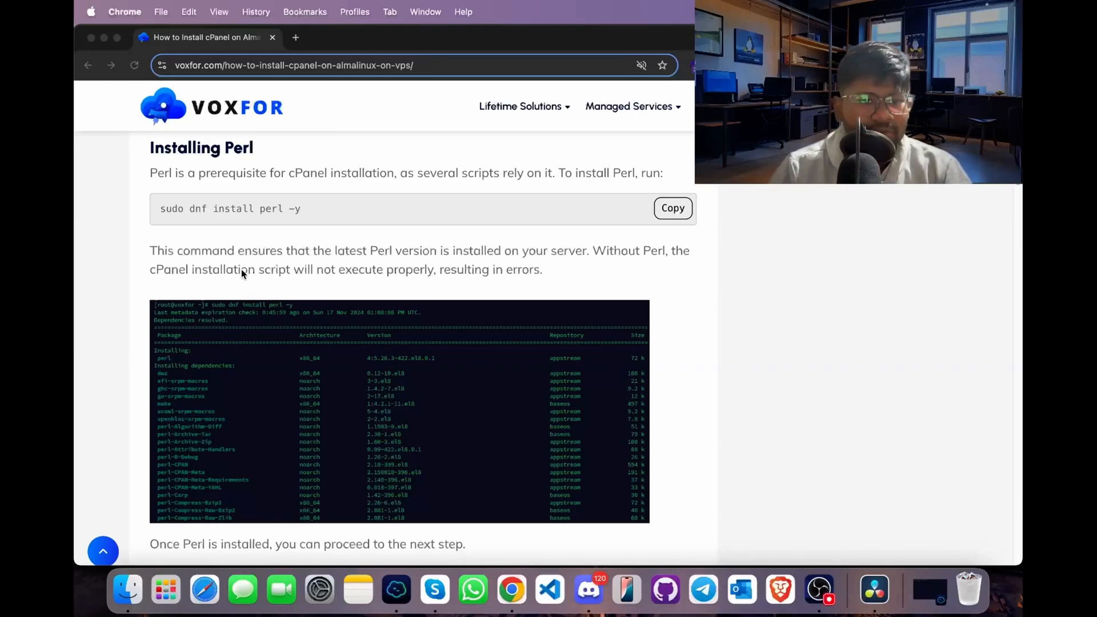
{"action": "left_click", "coordinate": [682, 211]}
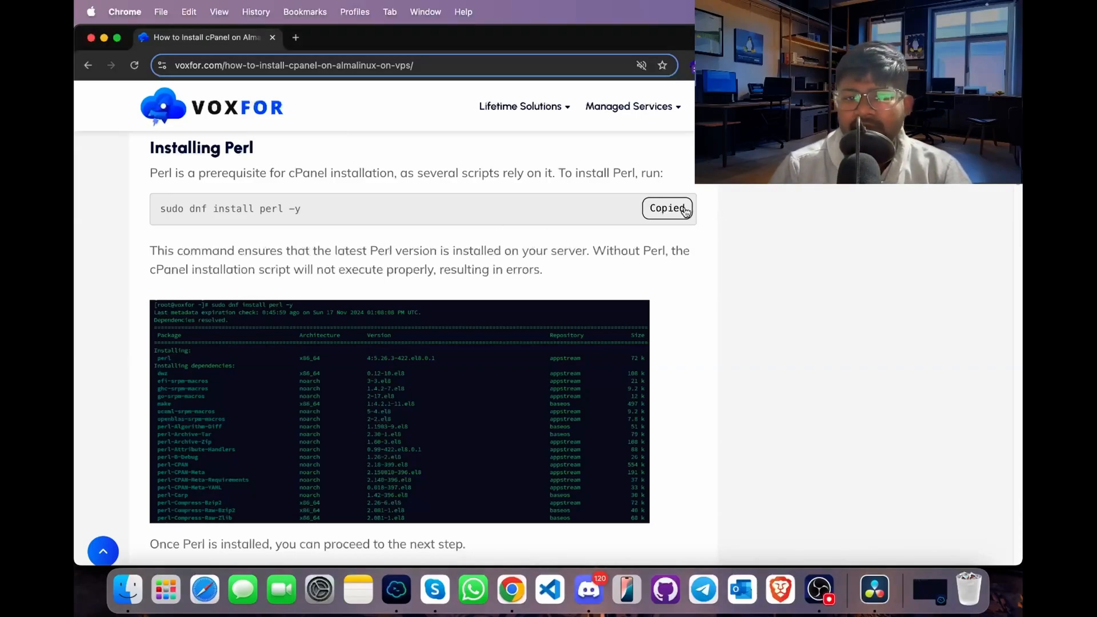
{"action": "left_click", "coordinate": [396, 589]}
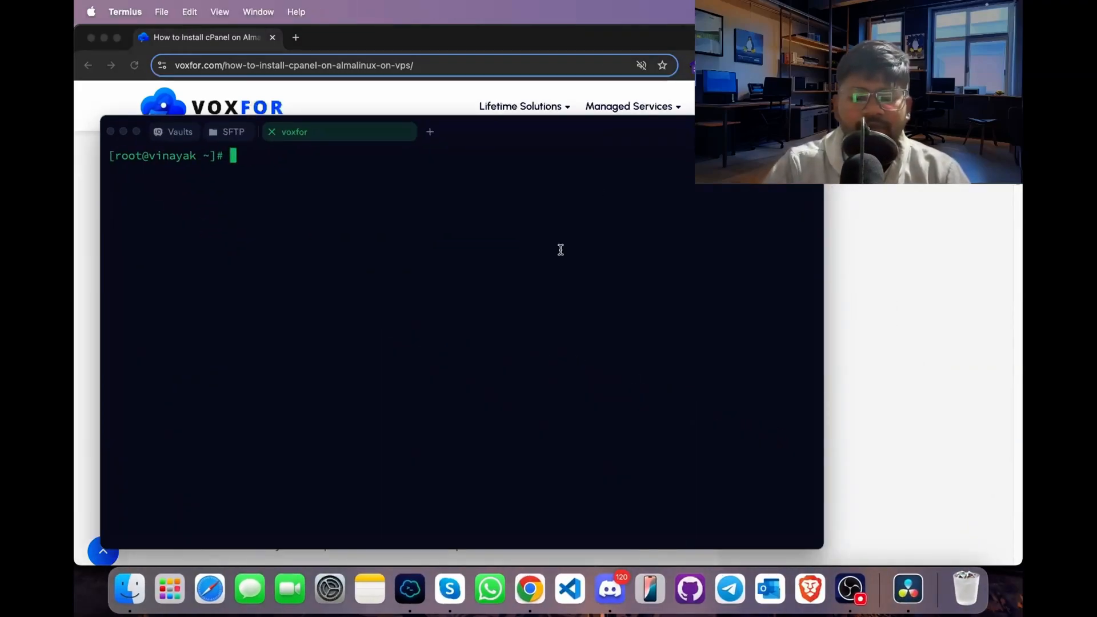
{"action": "key", "text": "super+v"}
{"action": "key", "text": "Return"}
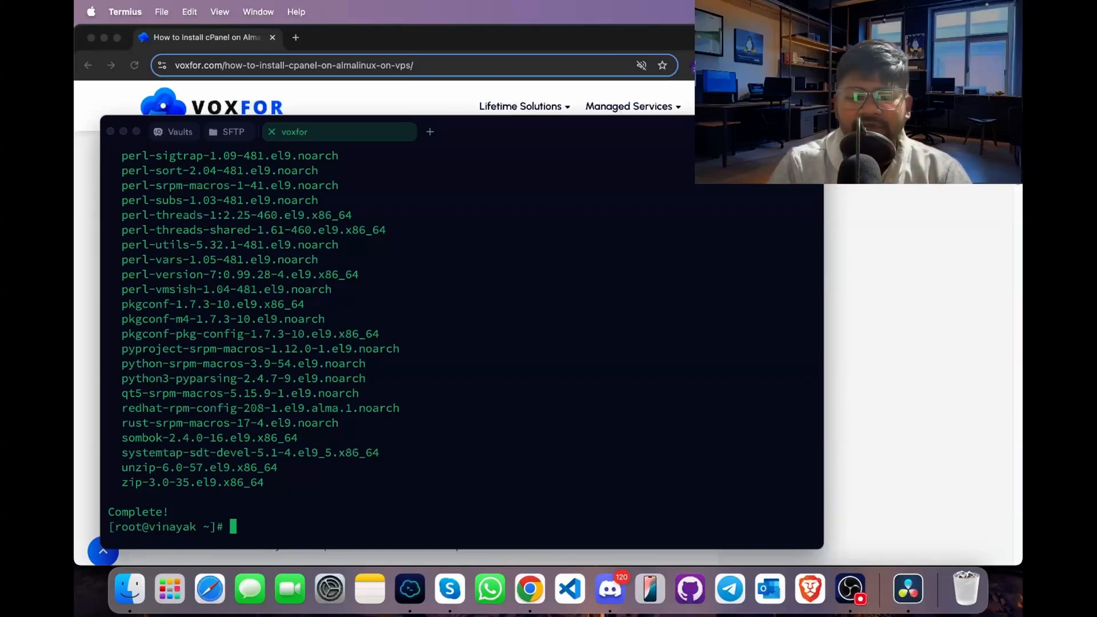
- Update the server's packages with sudo dnf update and accept the transaction
{"action": "type", "text": "sudo d"}
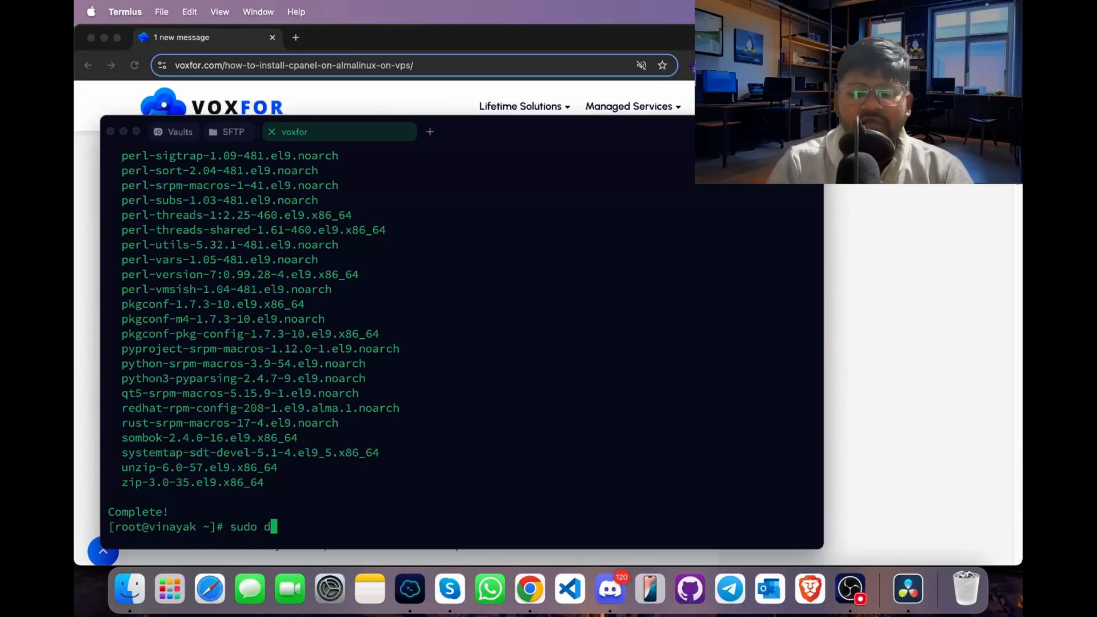
{"action": "type", "text": "nf update"}
{"action": "key", "text": "Return"}
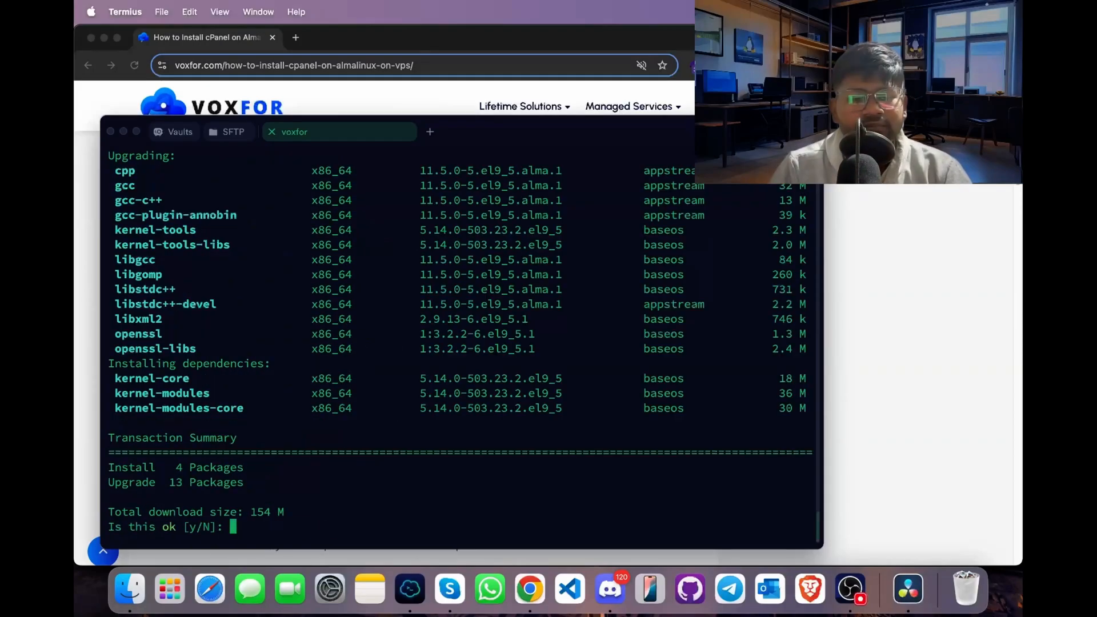
{"action": "type", "text": "y"}
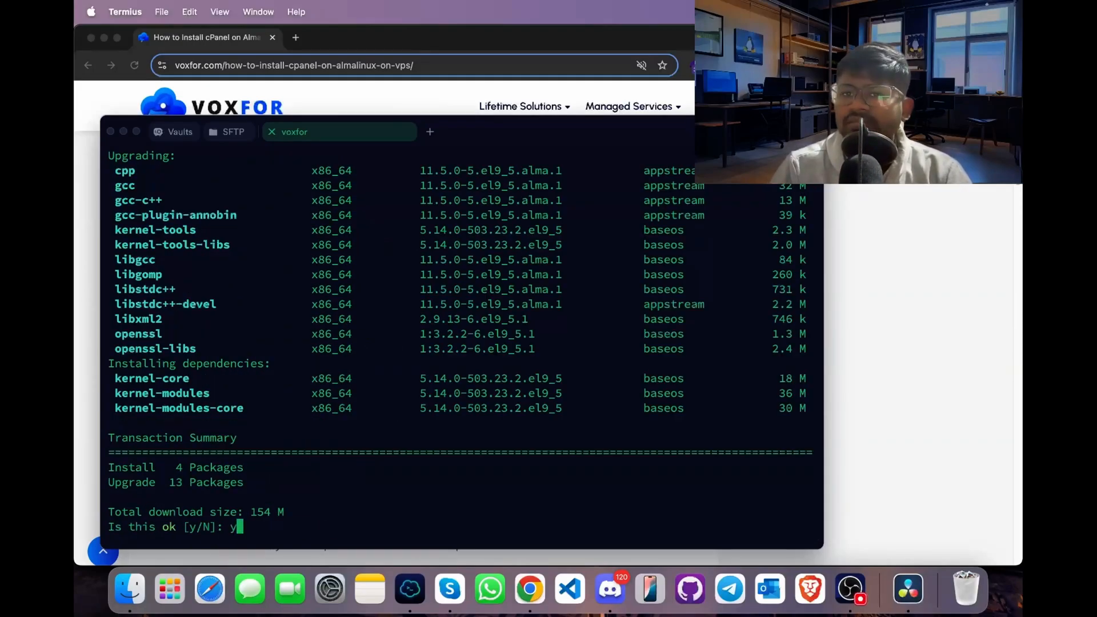
{"action": "key", "text": "Return"}
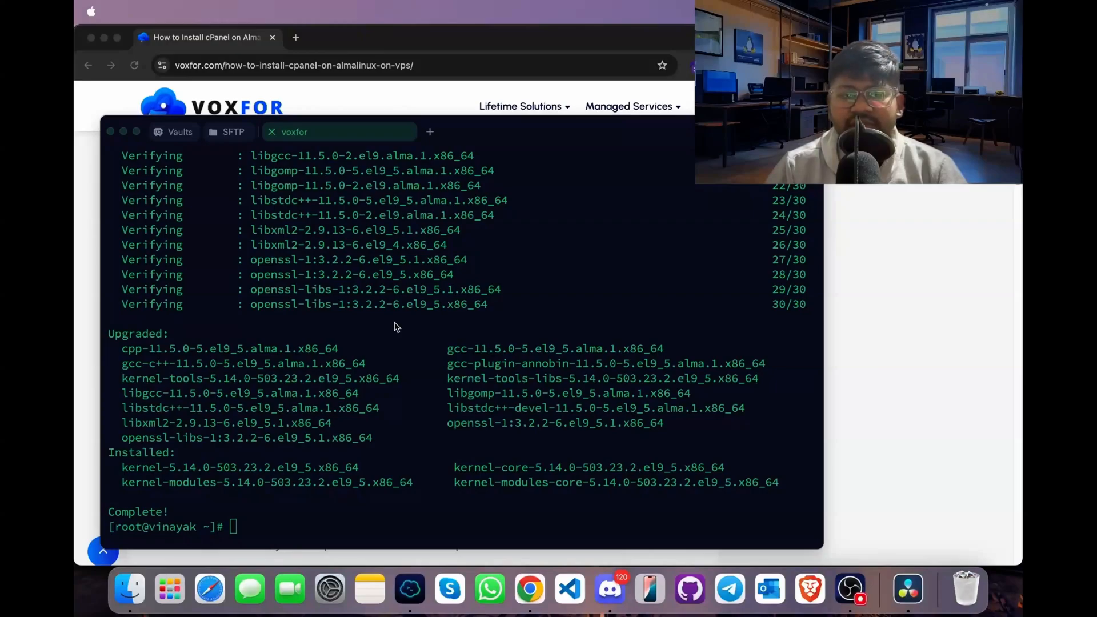
- Copy the installer download commands from the guide in Chrome and run them in Termius to fetch cPanel's latest script into /home
{"action": "left_click", "coordinate": [96, 400]}
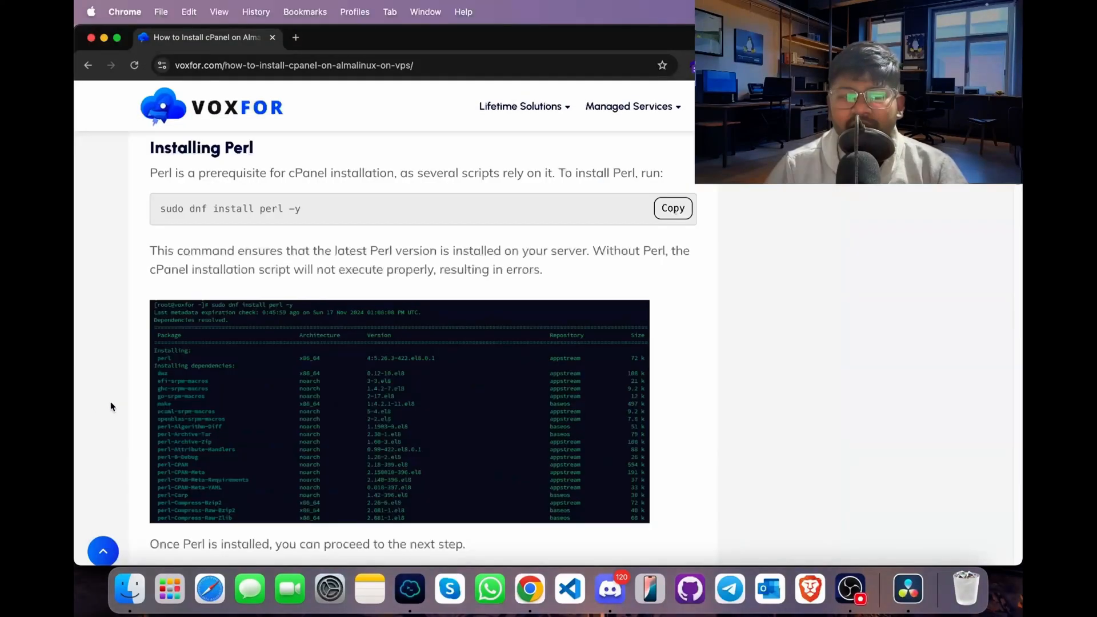
{"action": "scroll", "coordinate": [445, 403], "scroll_direction": "down", "scroll_amount": 6}
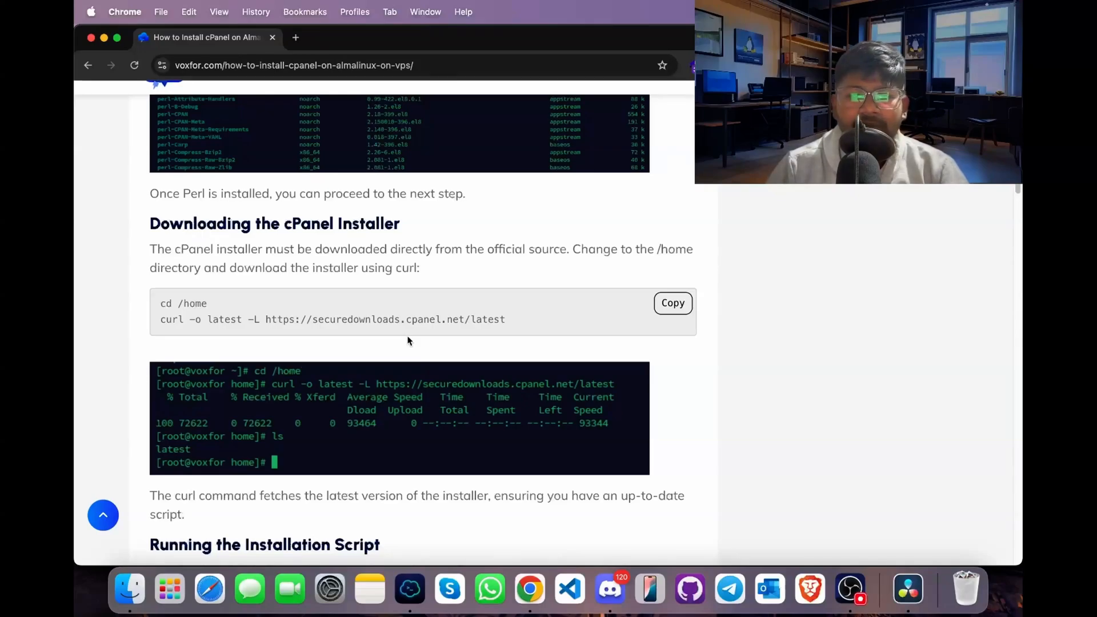
{"action": "left_click", "coordinate": [674, 302]}
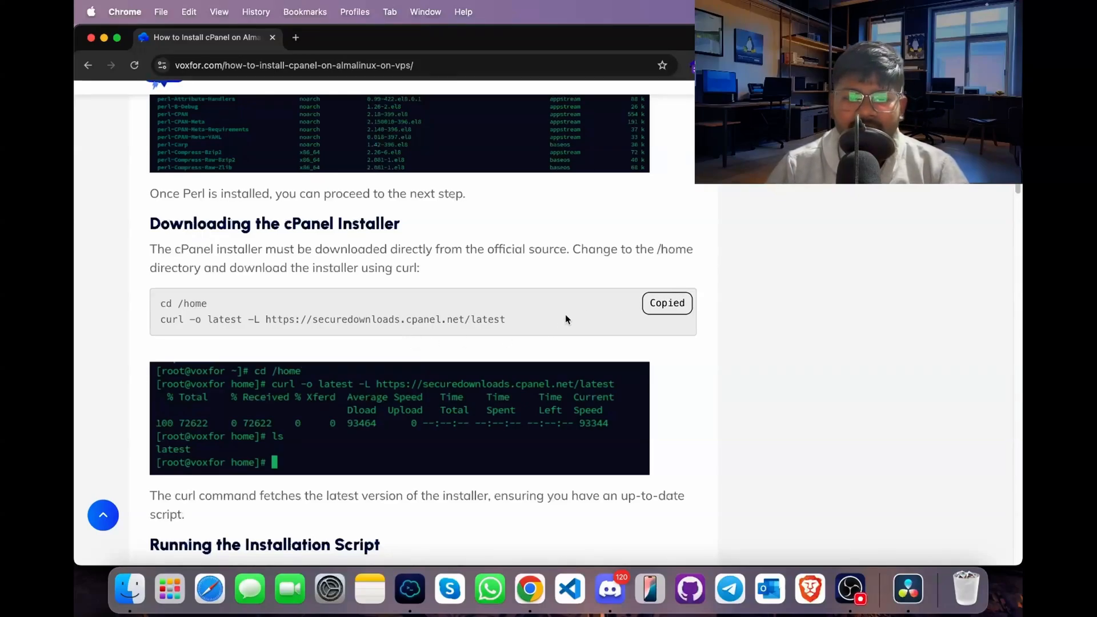
{"action": "left_click", "coordinate": [410, 588]}
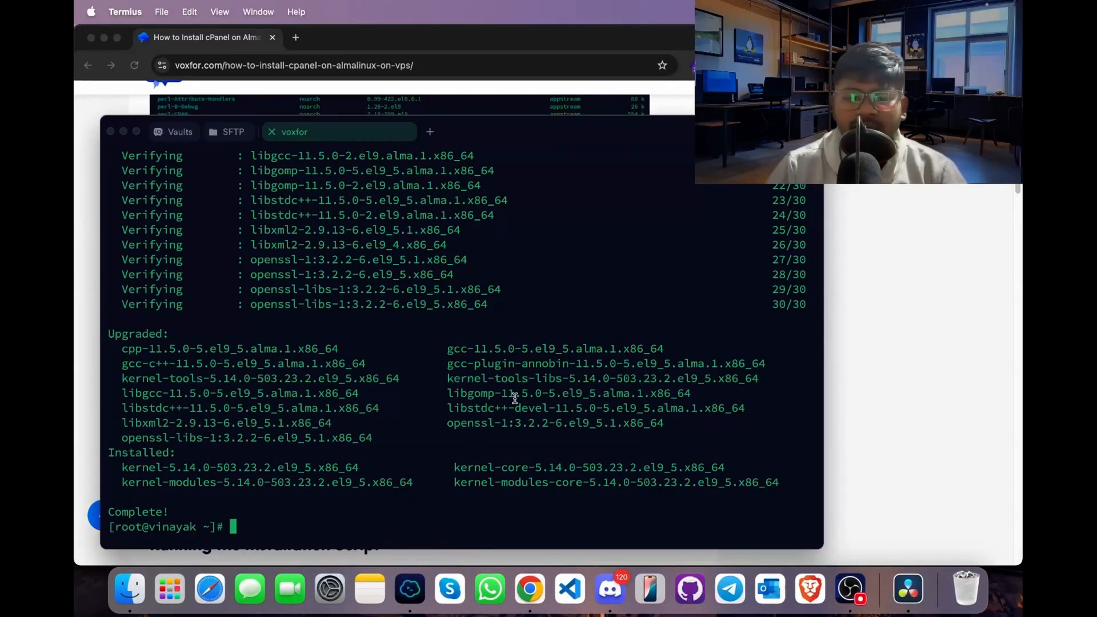
{"action": "key", "text": "super+v"}
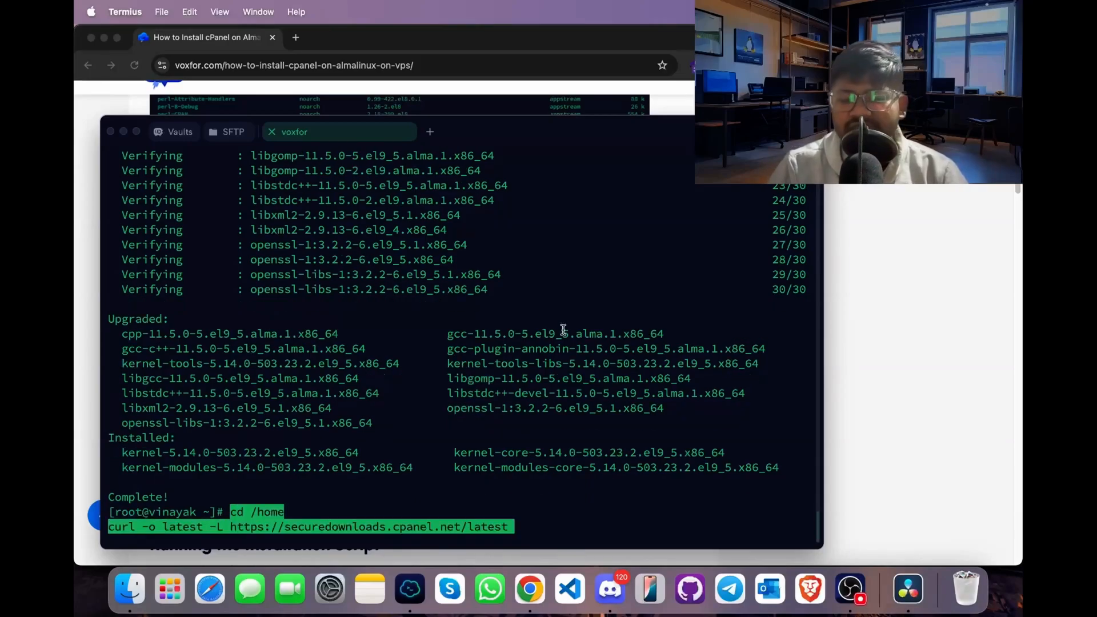
{"action": "key", "text": "Return"}
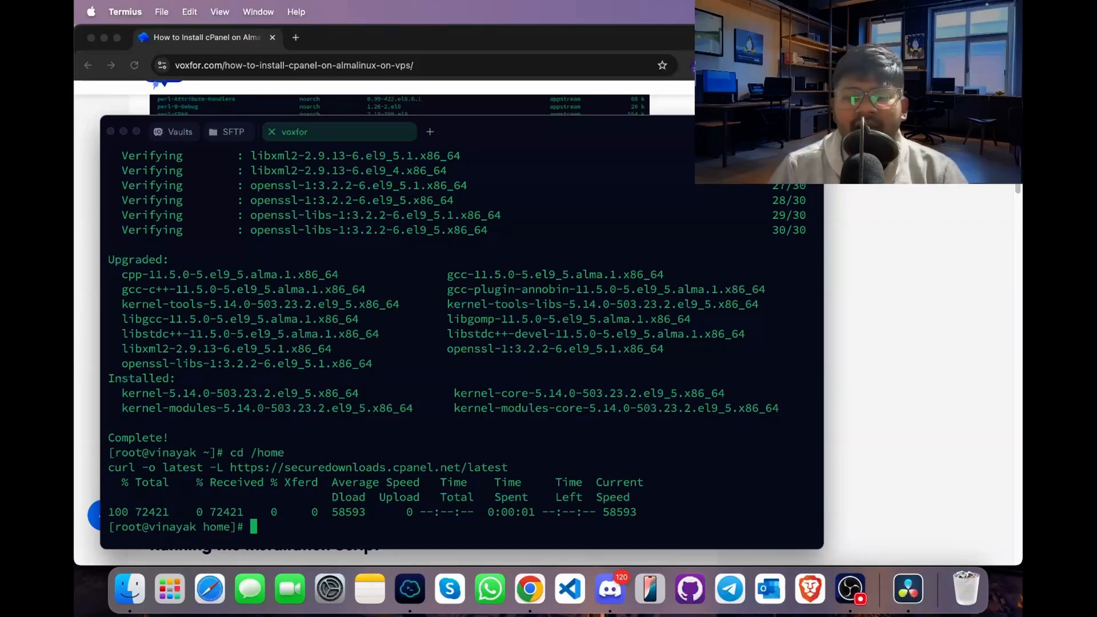
- Copy the installation script command from the guide in Chrome and run sh latest in Termius
{"action": "left_click", "coordinate": [845, 327]}
{"action": "scroll", "coordinate": [754, 368], "scroll_direction": "down", "scroll_amount": 3}
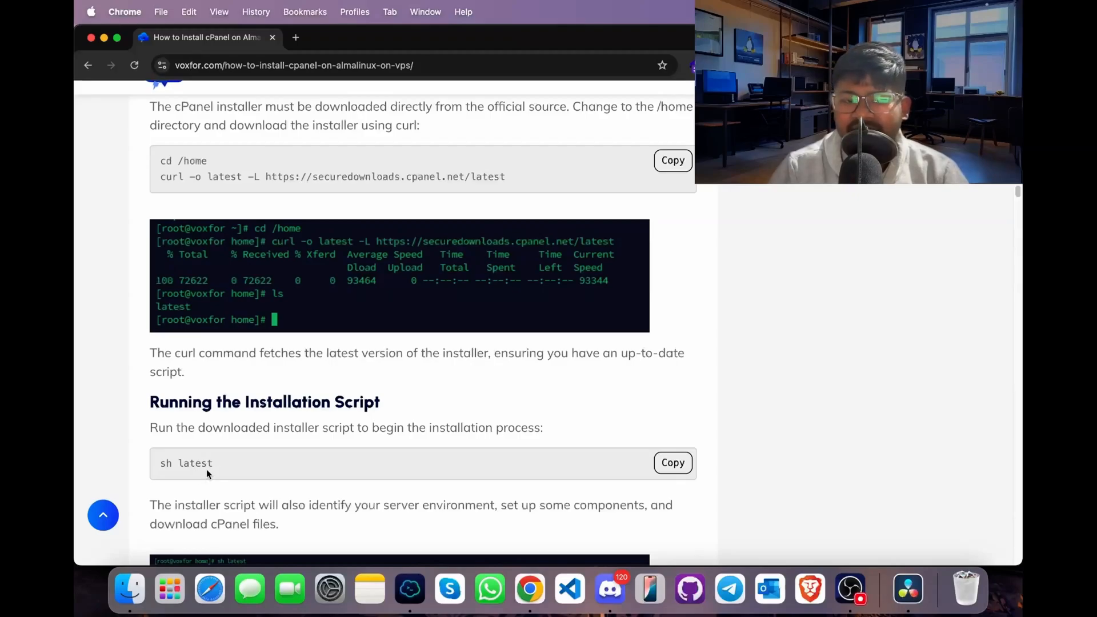
{"action": "left_click", "coordinate": [675, 471]}
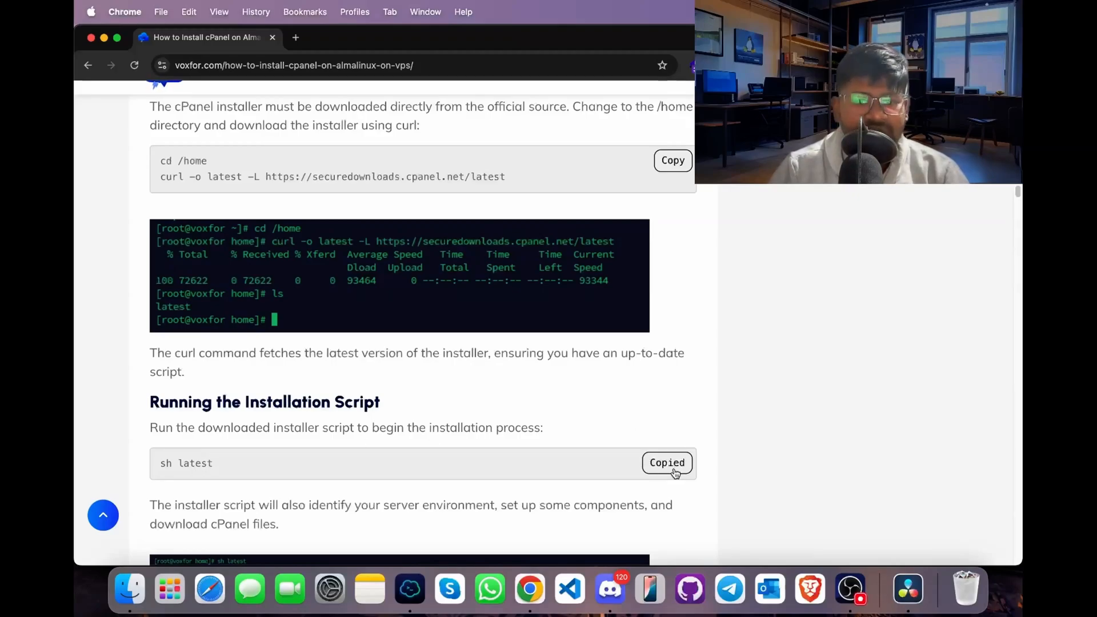
{"action": "left_click", "coordinate": [410, 588]}
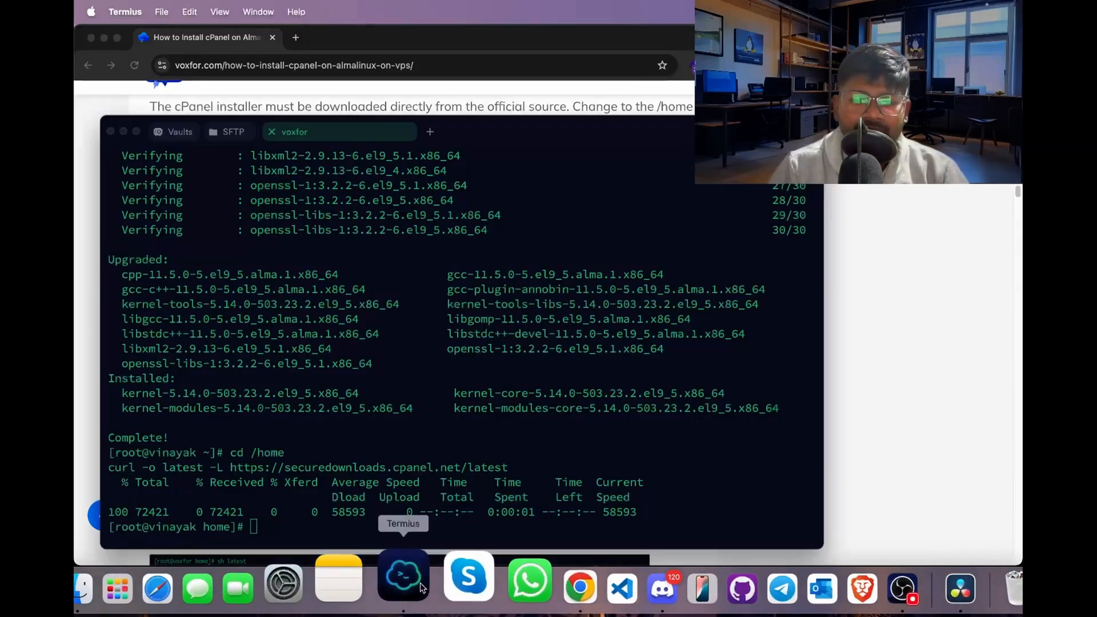
{"action": "key", "text": "super+v"}
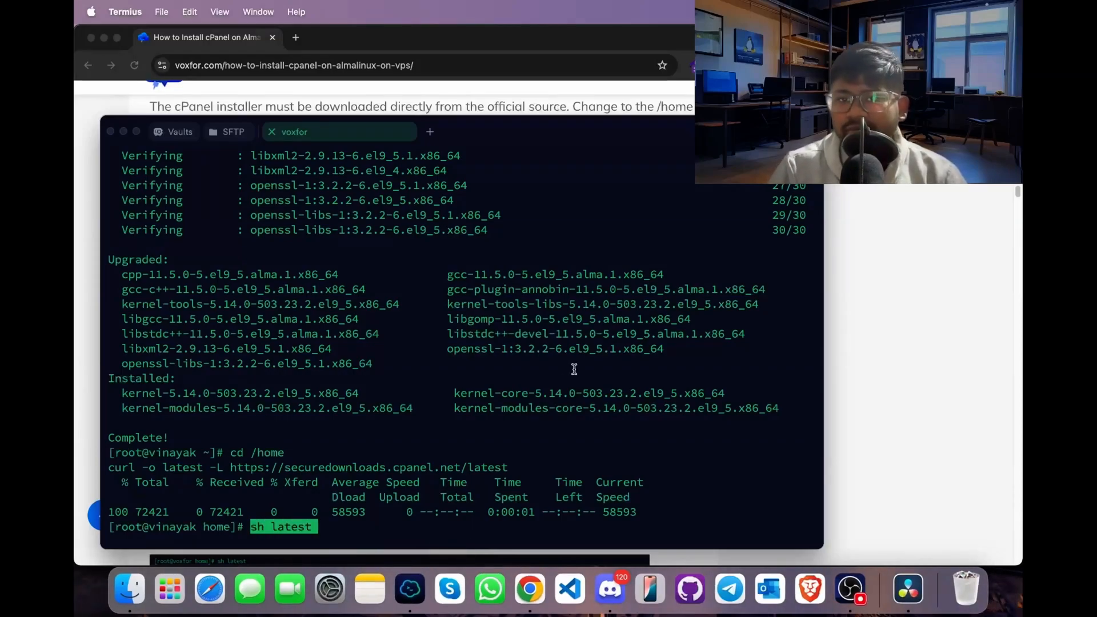
{"action": "key", "text": "Return"}
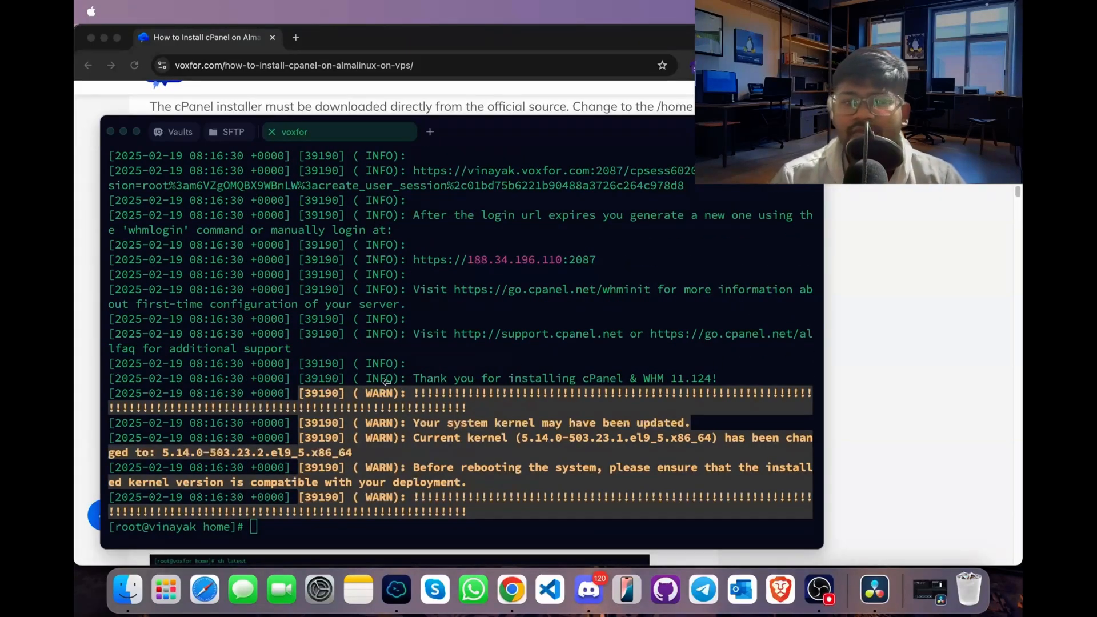
- Copy the WHM login URL with its session token from the installer output and open it in a Chrome Incognito window
{"action": "left_click", "coordinate": [161, 438]}
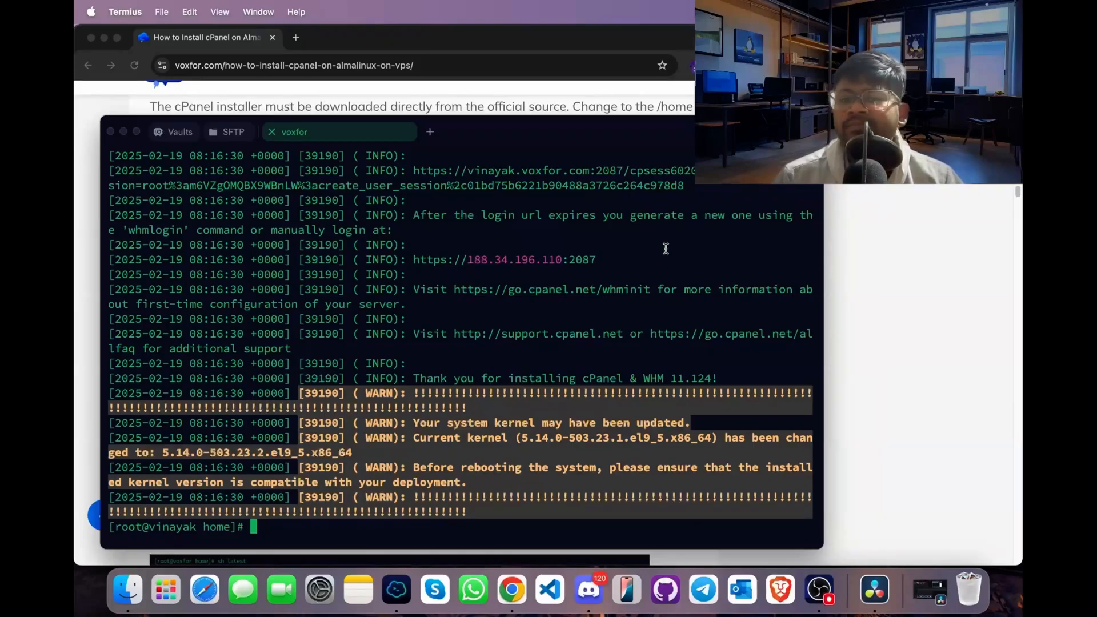
{"action": "left_click_drag", "start_coordinate": [698, 188], "coordinate": [412, 172]}
{"action": "left_click", "coordinate": [180, 104]}
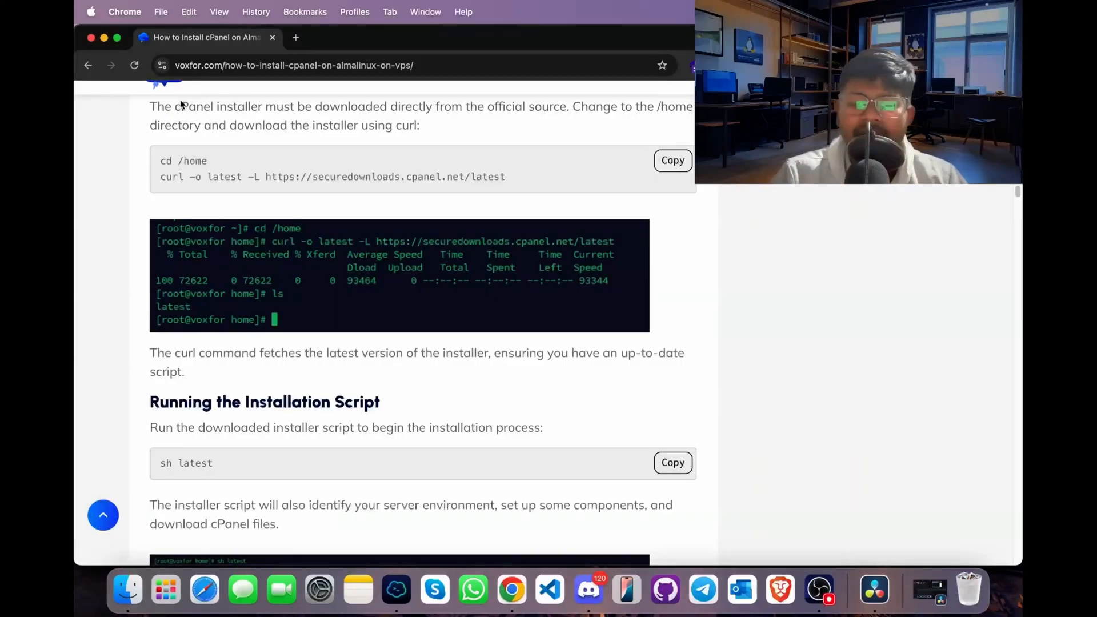
{"action": "key", "text": "super+shift+n"}
{"action": "key", "text": "super+v"}
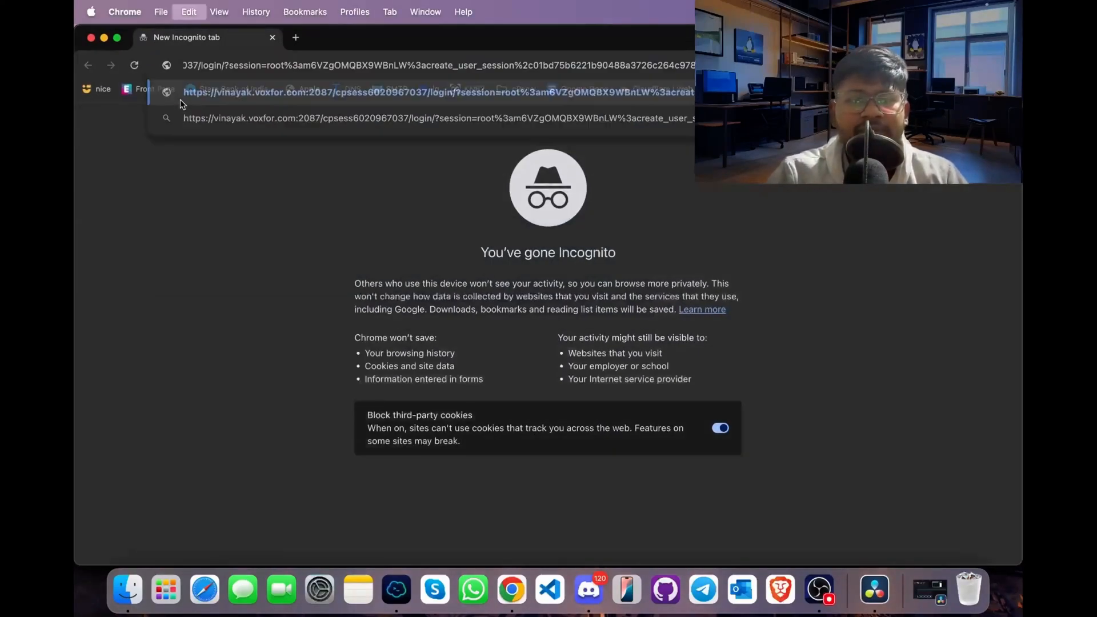
{"action": "key", "text": "Return"}
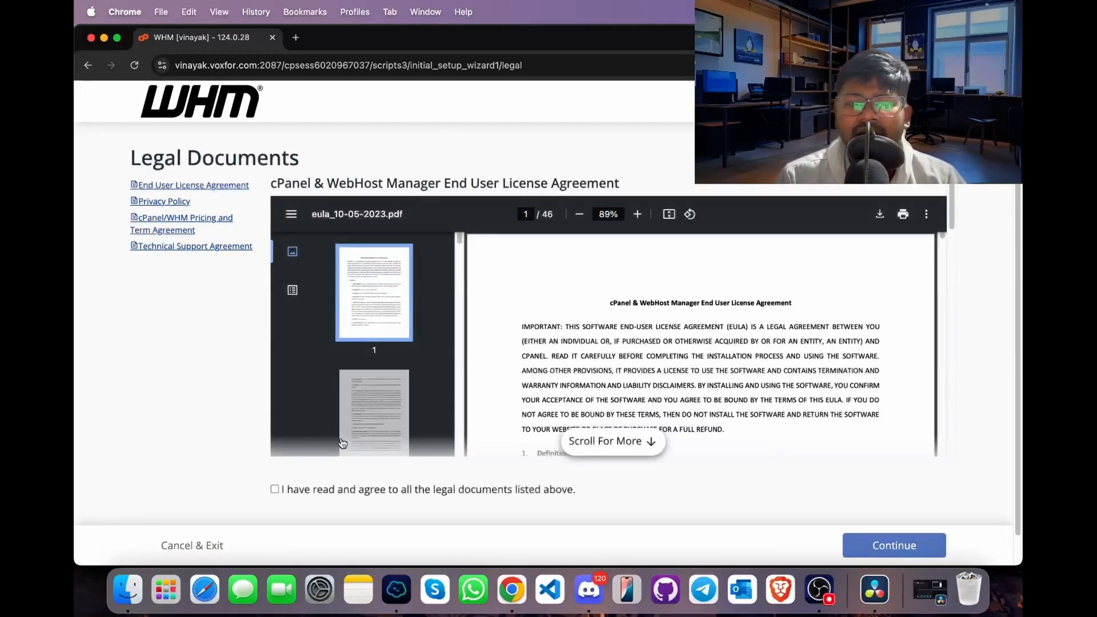
- Agree to all the WHM legal documents and proceed to the cPanel Store login
{"action": "left_click", "coordinate": [309, 494]}
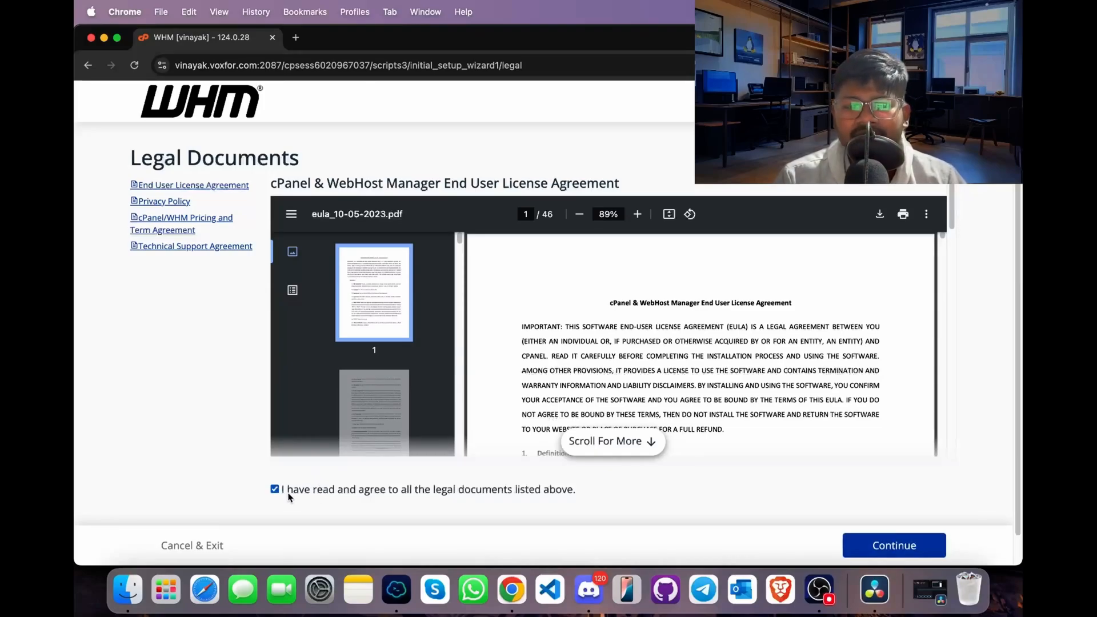
{"action": "left_click", "coordinate": [870, 540]}
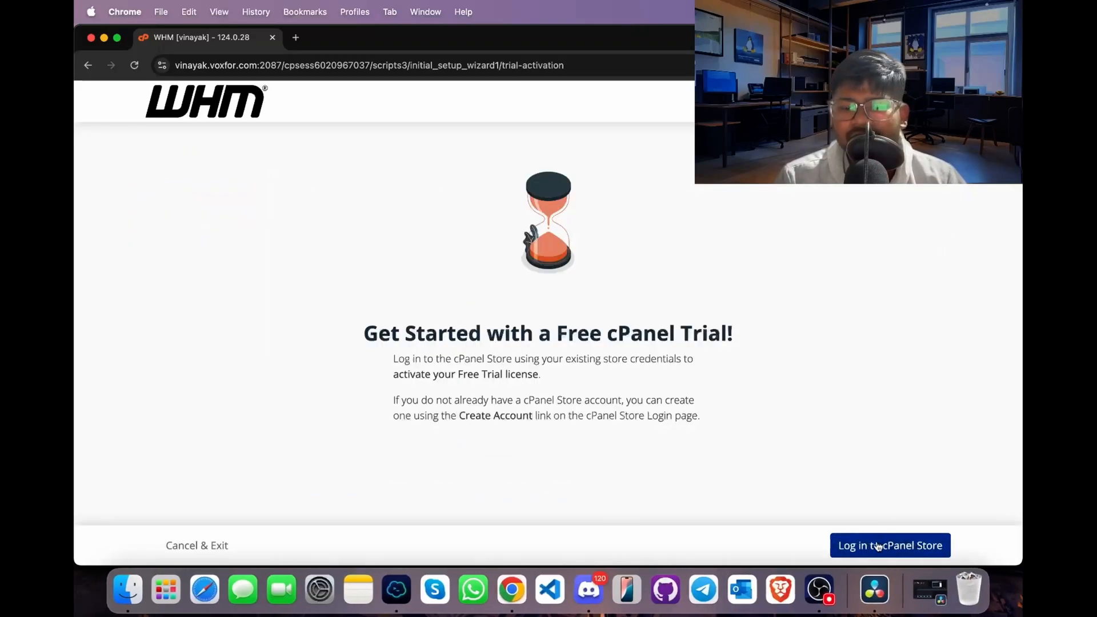
{"action": "left_click", "coordinate": [892, 546]}
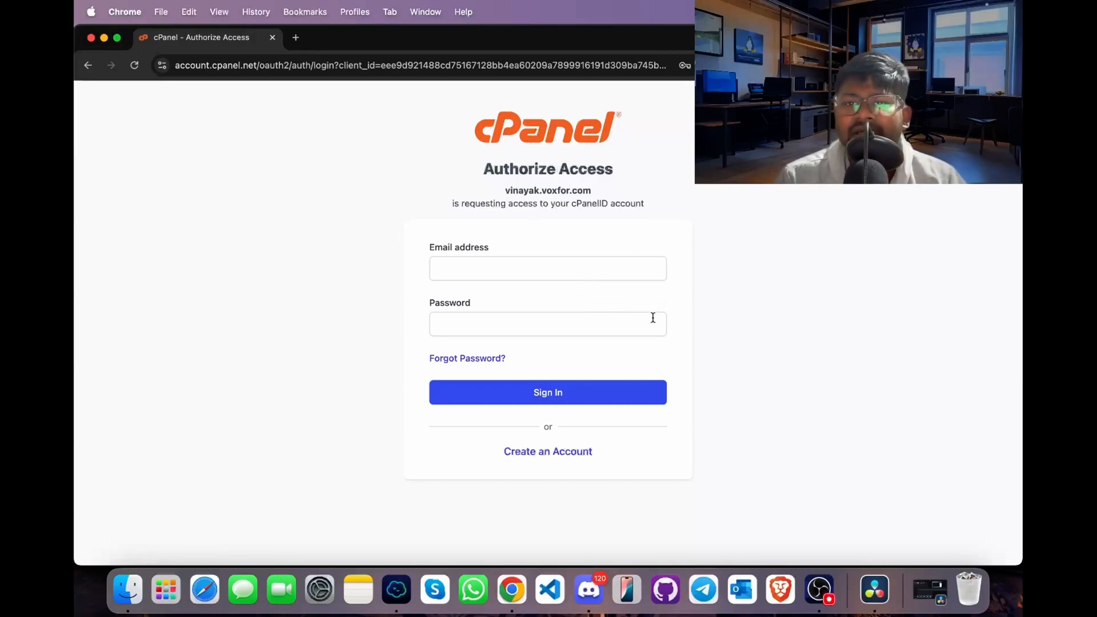
- Sign in to the cPanel Store with the account e-mail and password to activate the free trial, and continue to server setup
{"action": "left_click", "coordinate": [556, 450]}
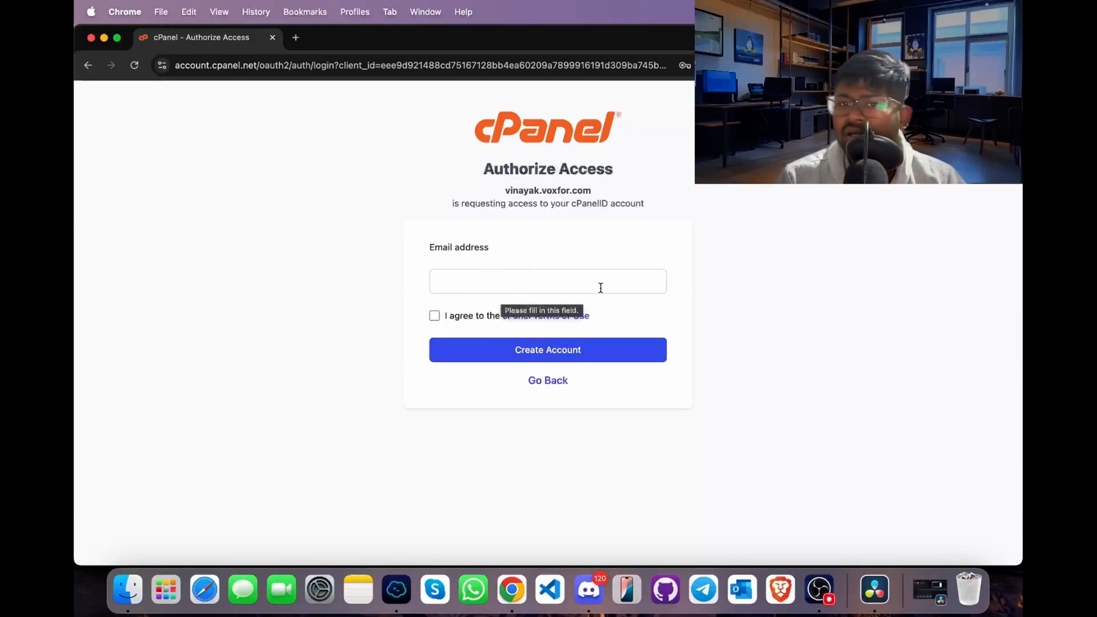
{"action": "left_click", "coordinate": [526, 391]}
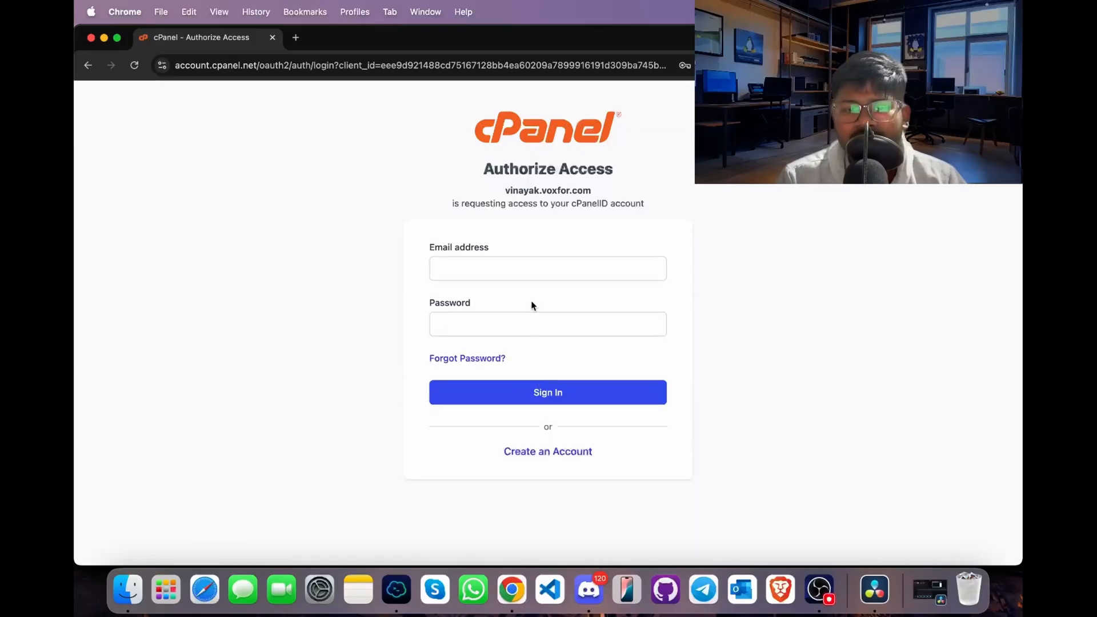
{"action": "left_click", "coordinate": [540, 272]}
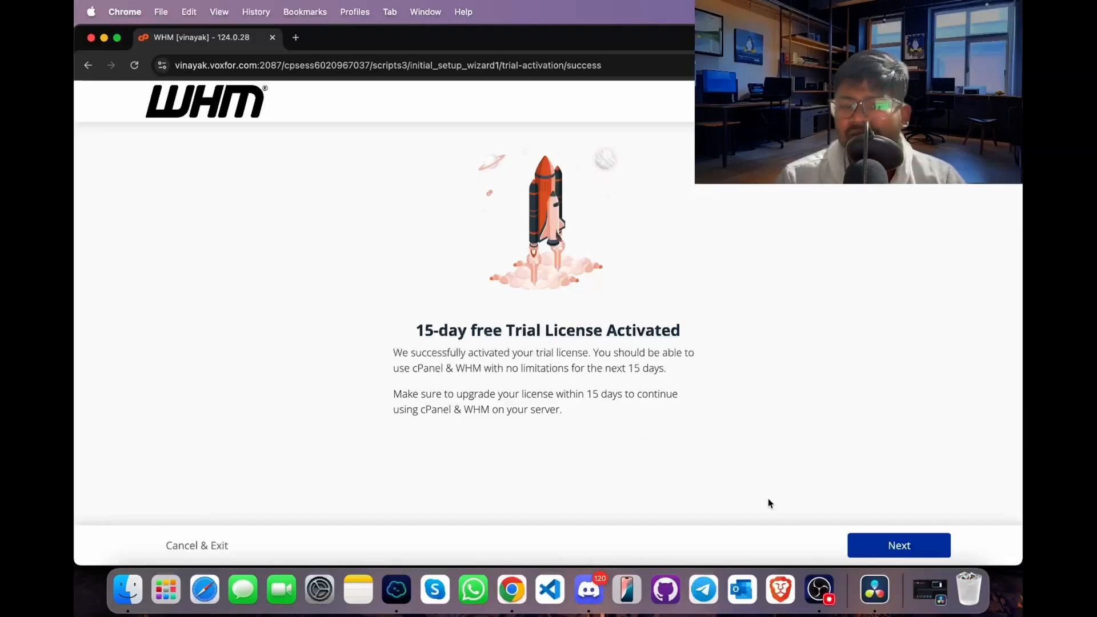
{"action": "left_click", "coordinate": [897, 541]}
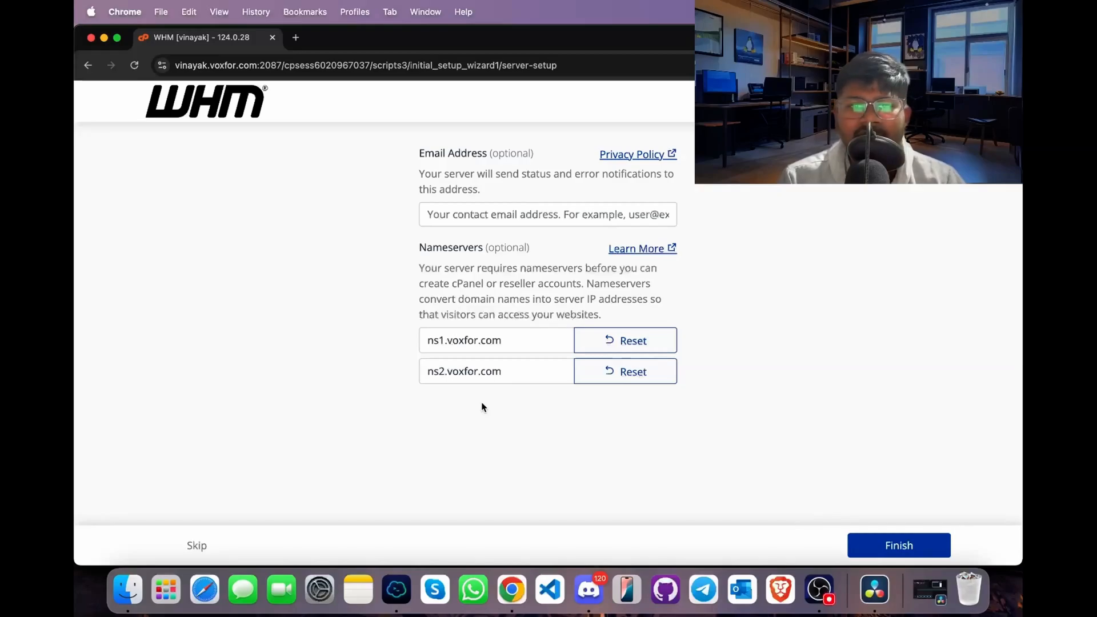
- Finish the server setup with the contact e-mail left blank and the default nameservers kept
{"action": "left_click", "coordinate": [564, 221]}
{"action": "left_click", "coordinate": [514, 200]}
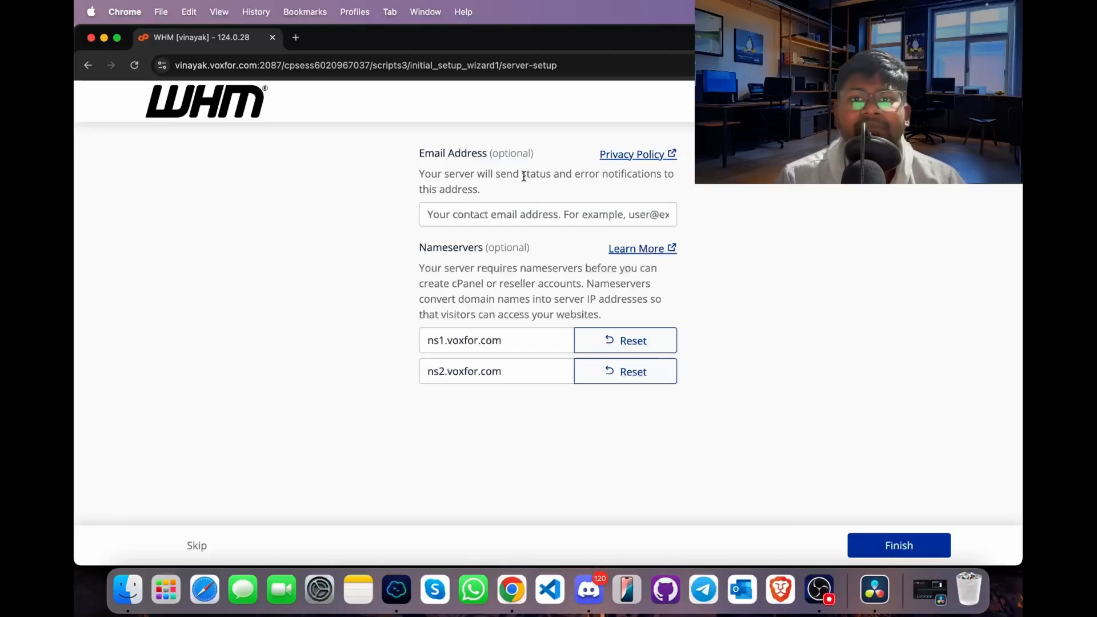
{"action": "left_click", "coordinate": [522, 207]}
{"action": "left_click", "coordinate": [531, 201]}
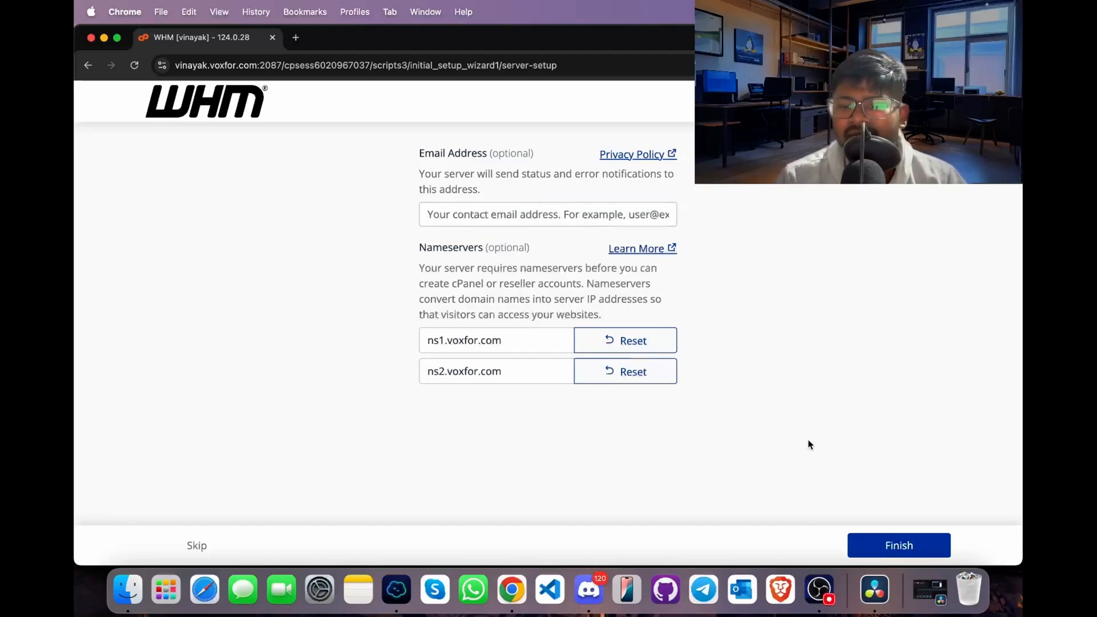
{"action": "left_click", "coordinate": [897, 548]}
- Save the usage statistics consent for an individual account and open the server reboot notification
{"action": "left_click", "coordinate": [778, 438]}
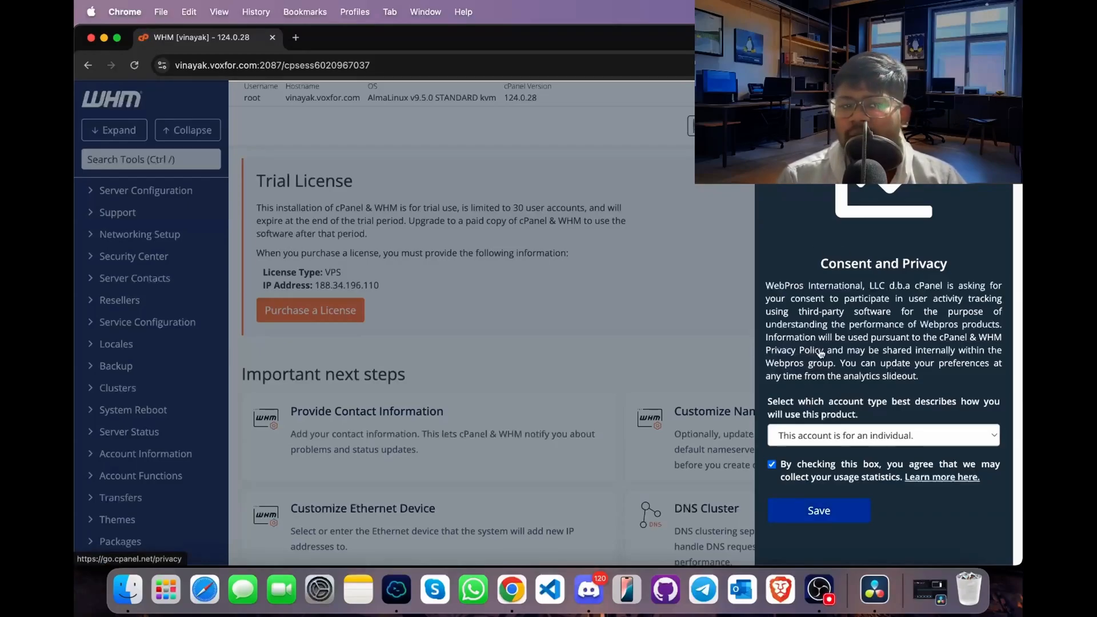
{"action": "left_click", "coordinate": [824, 512]}
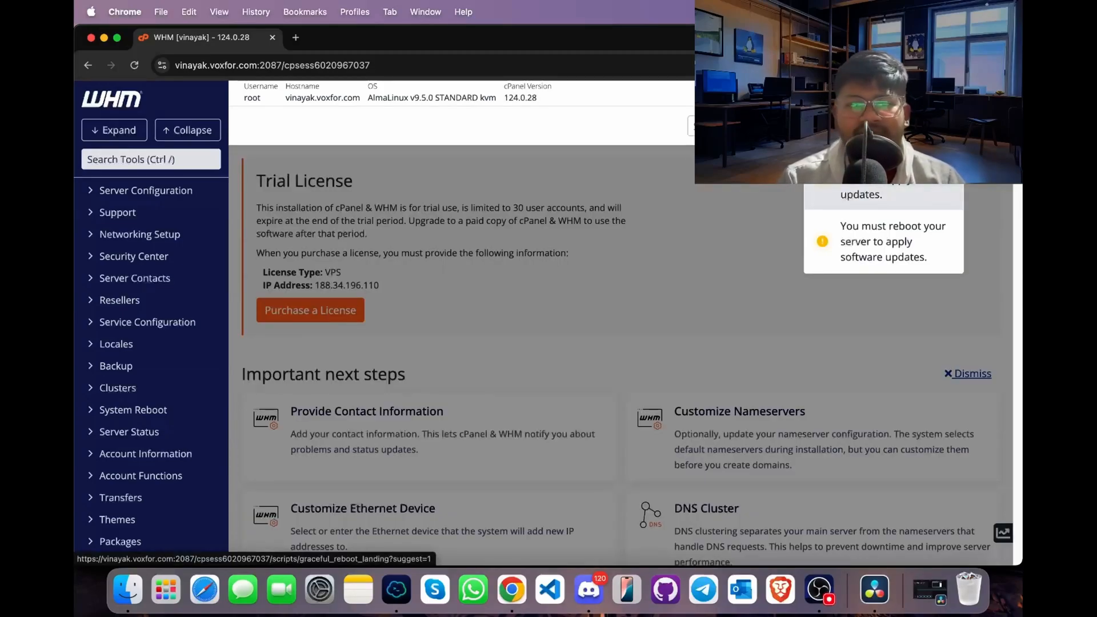
{"action": "left_click", "coordinate": [882, 194]}
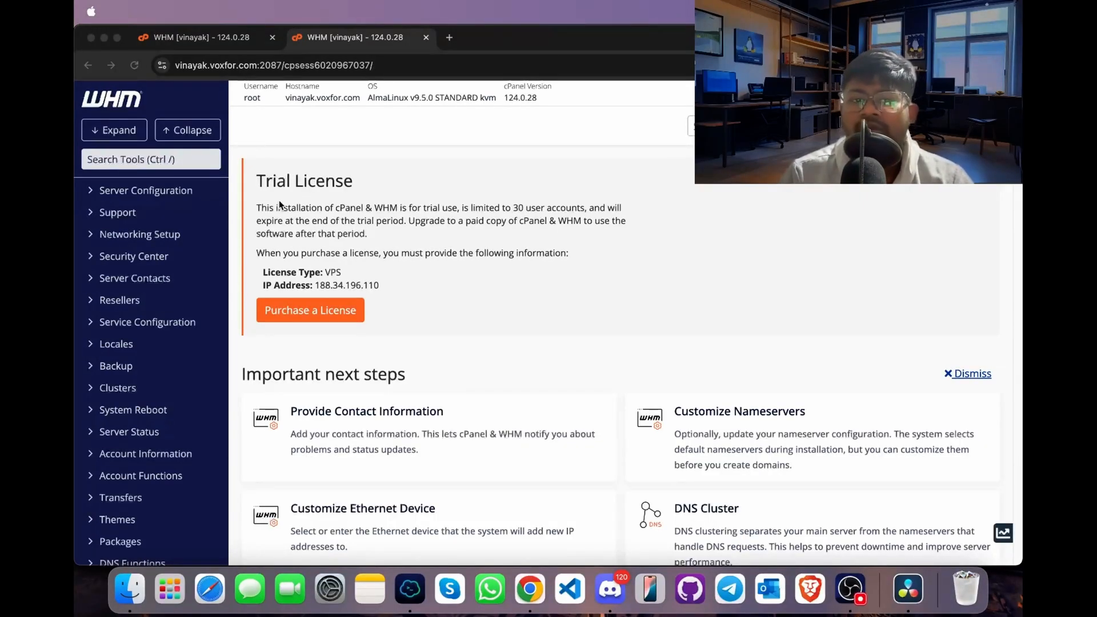
- Open the Basic WebHost Manager Setup page from the Server Configuration tools
{"action": "scroll", "coordinate": [280, 205], "scroll_direction": "down", "scroll_amount": 5}
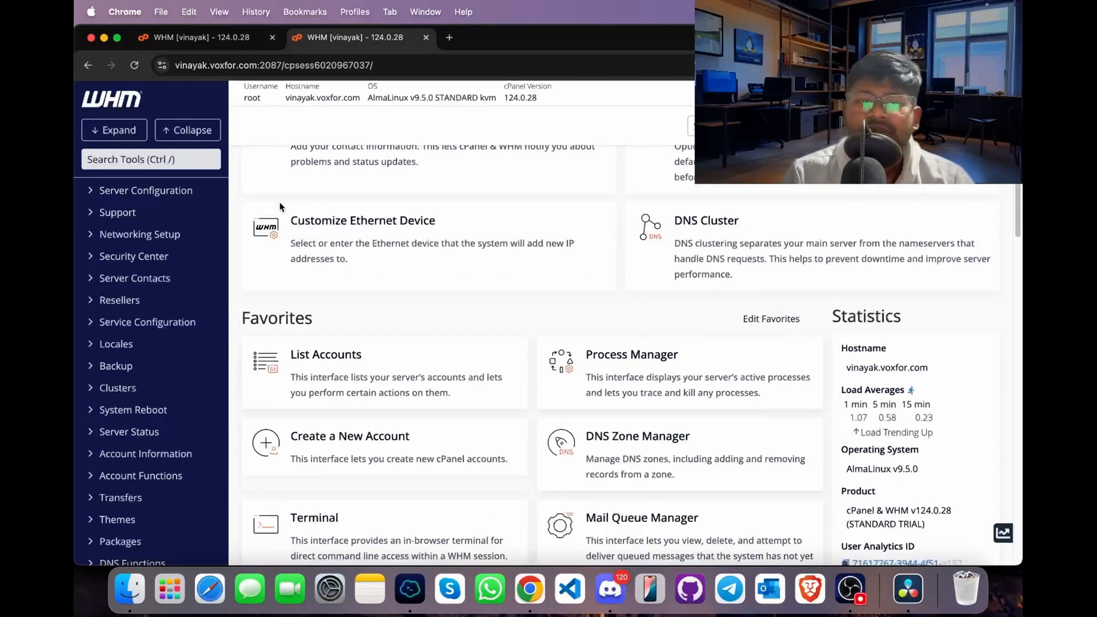
{"action": "scroll", "coordinate": [374, 347], "scroll_direction": "down", "scroll_amount": 4}
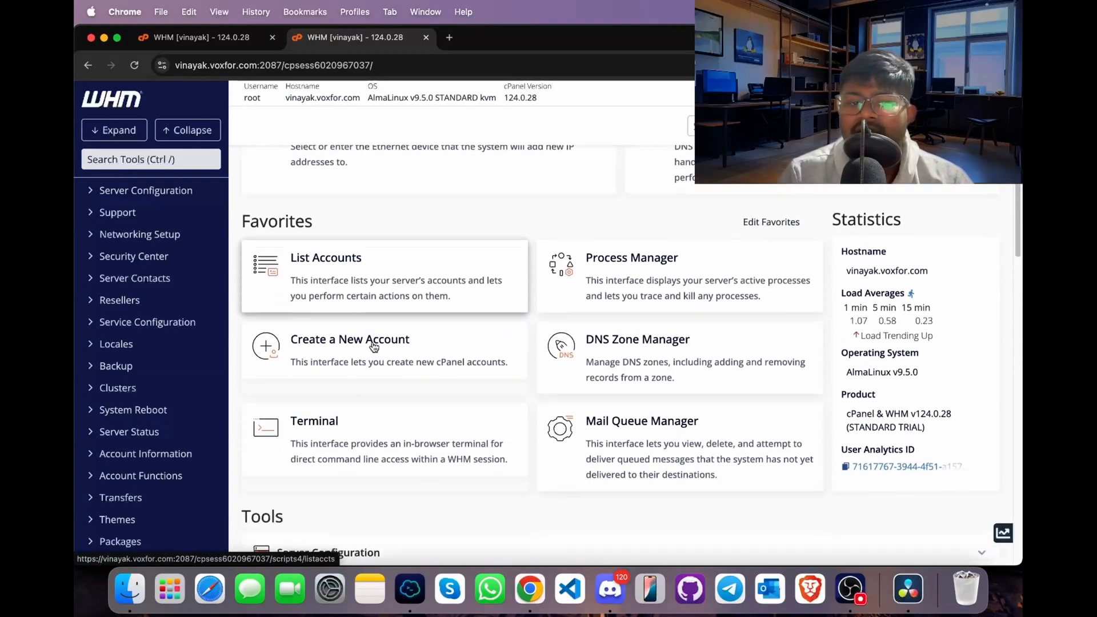
{"action": "left_click", "coordinate": [393, 414]}
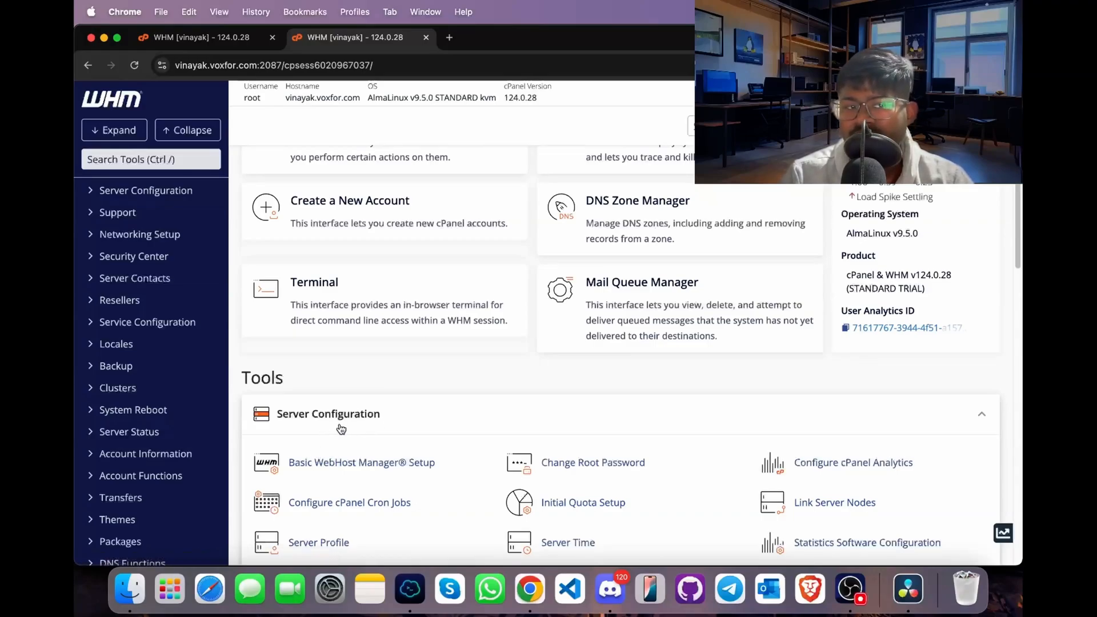
{"action": "left_click", "coordinate": [379, 469]}
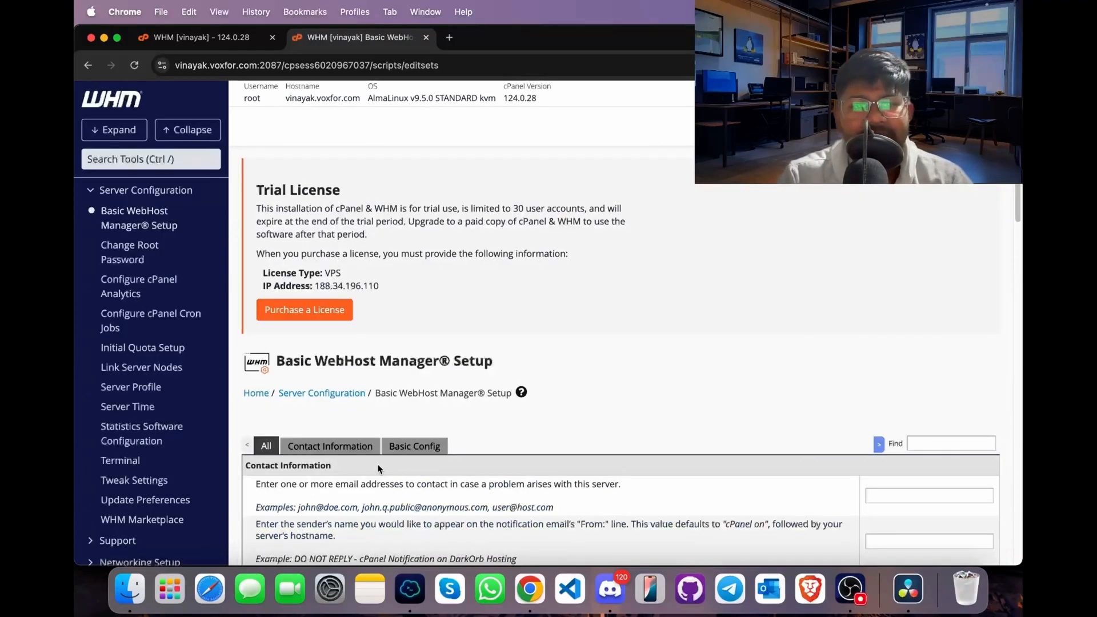
- Set the sender's name for notification emails to "Voxfor cPanel Server" in the contact information
{"action": "scroll", "coordinate": [551, 437], "scroll_direction": "down", "scroll_amount": 2}
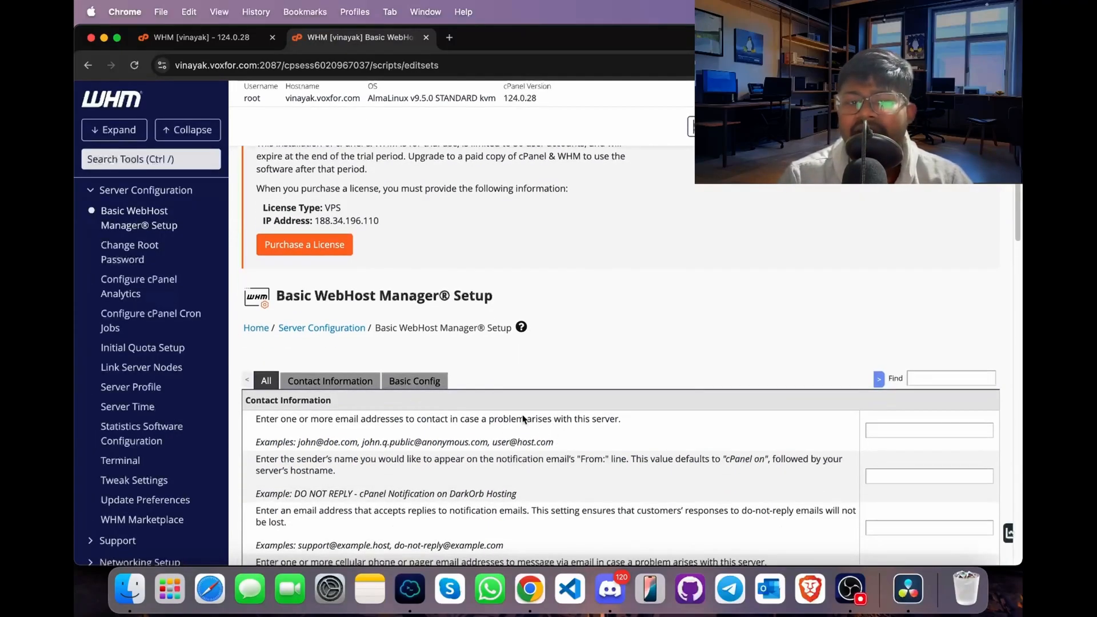
{"action": "scroll", "coordinate": [452, 431], "scroll_direction": "down", "scroll_amount": 1}
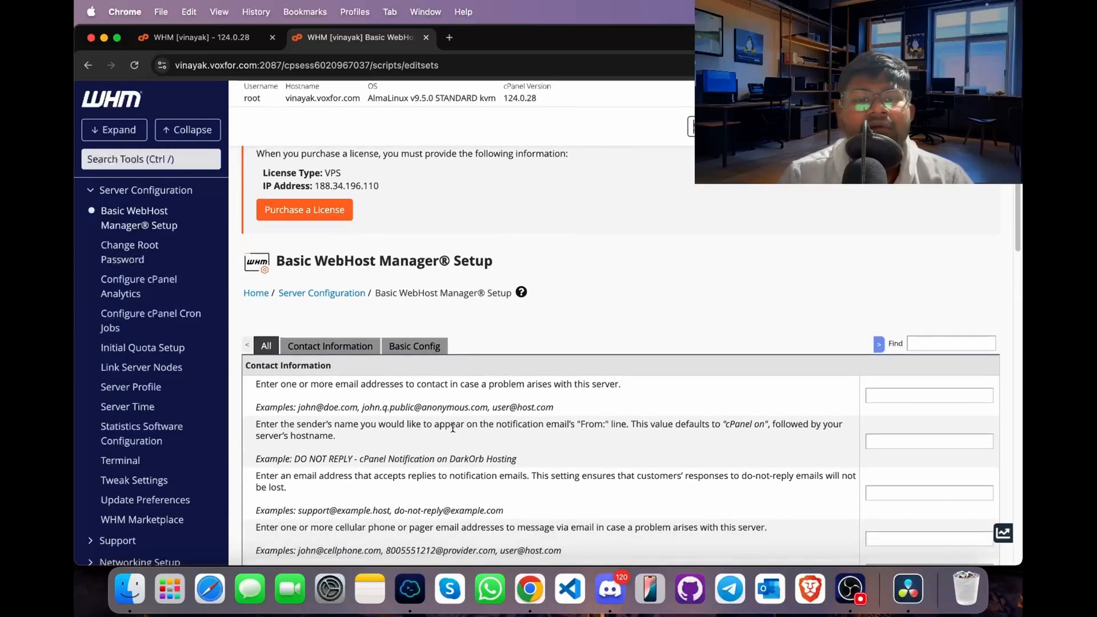
{"action": "scroll", "coordinate": [453, 429], "scroll_direction": "down", "scroll_amount": 1}
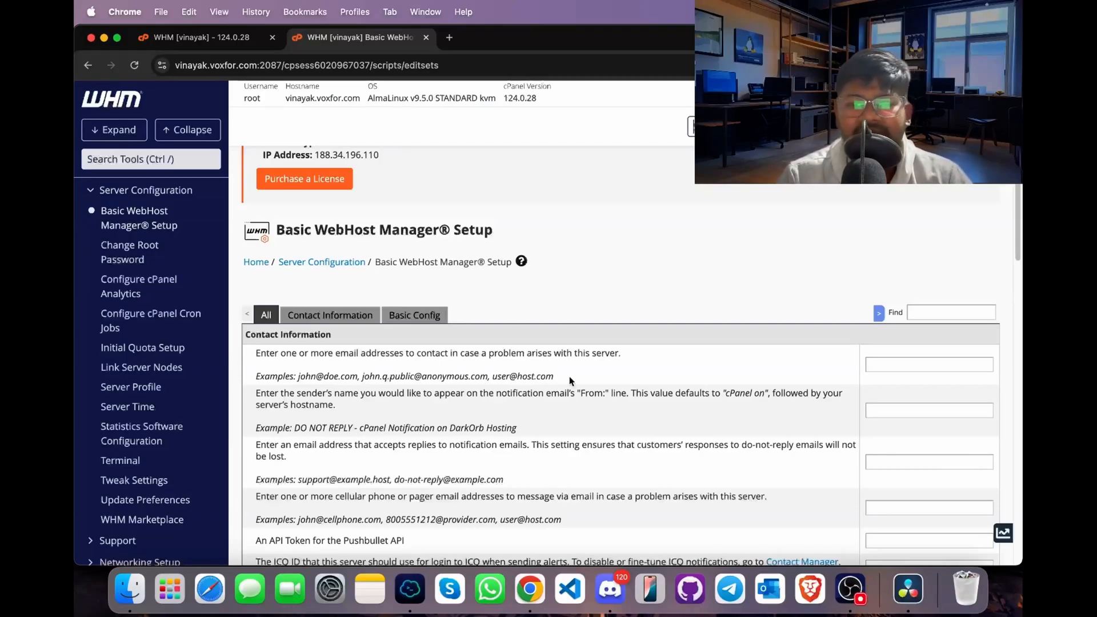
{"action": "left_click", "coordinate": [913, 364]}
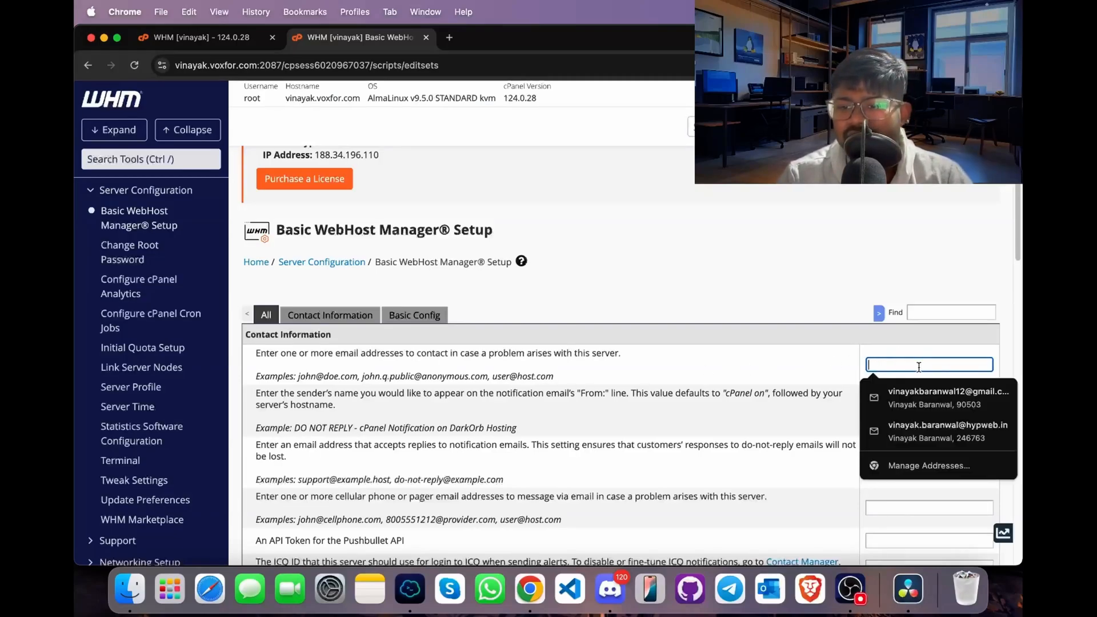
{"action": "left_click", "coordinate": [773, 382]}
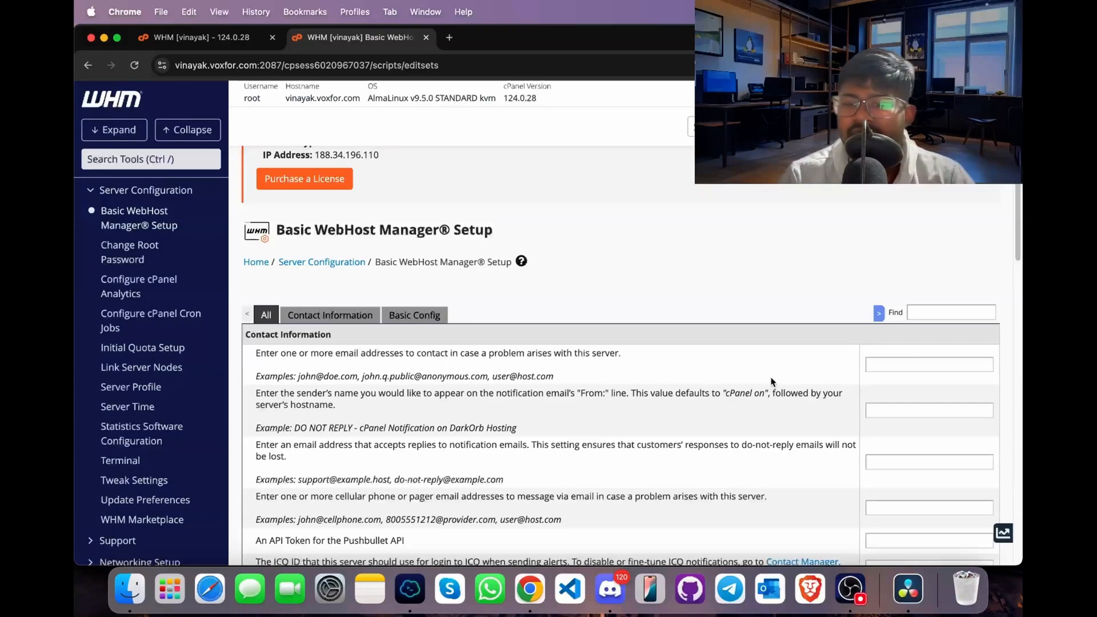
{"action": "scroll", "coordinate": [868, 464], "scroll_direction": "down", "scroll_amount": 2}
{"action": "left_click", "coordinate": [927, 410]}
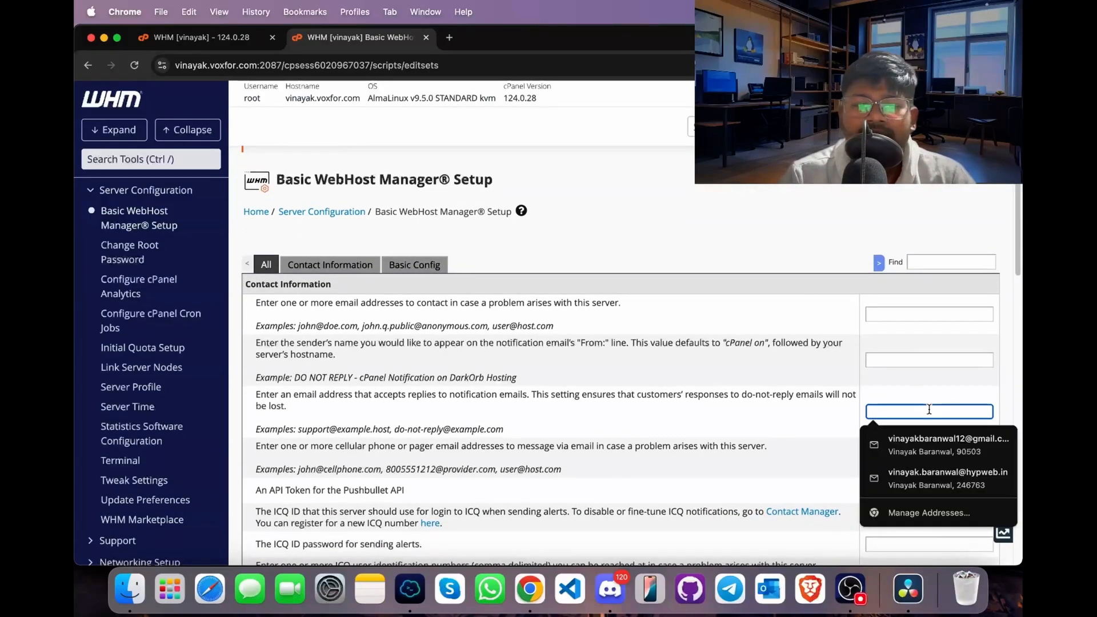
{"action": "left_click", "coordinate": [940, 365]}
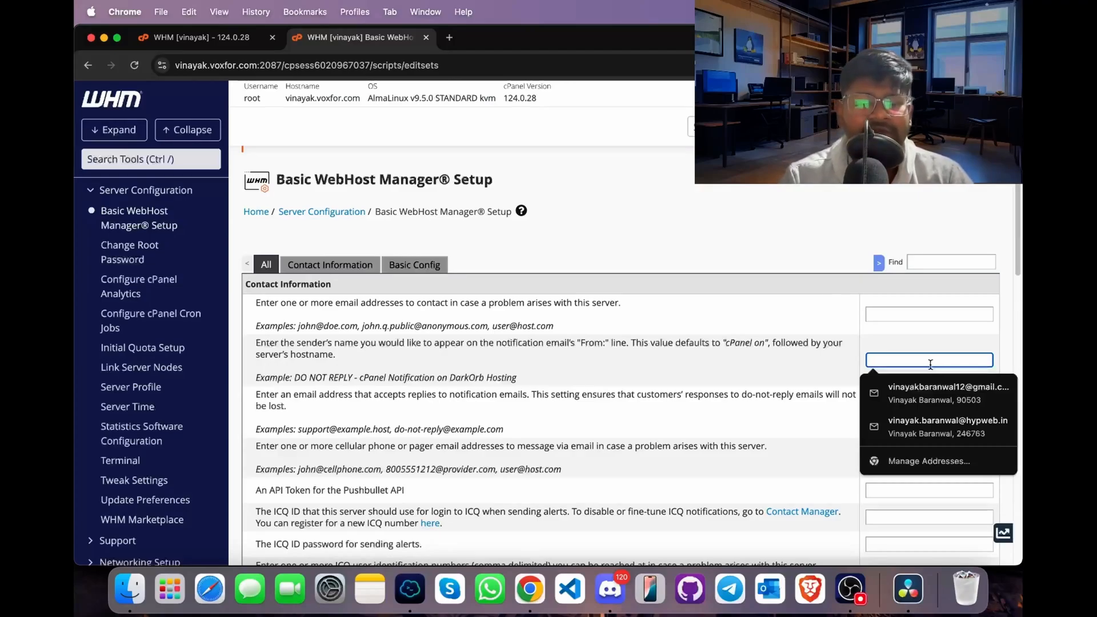
{"action": "type", "text": "Vox"}
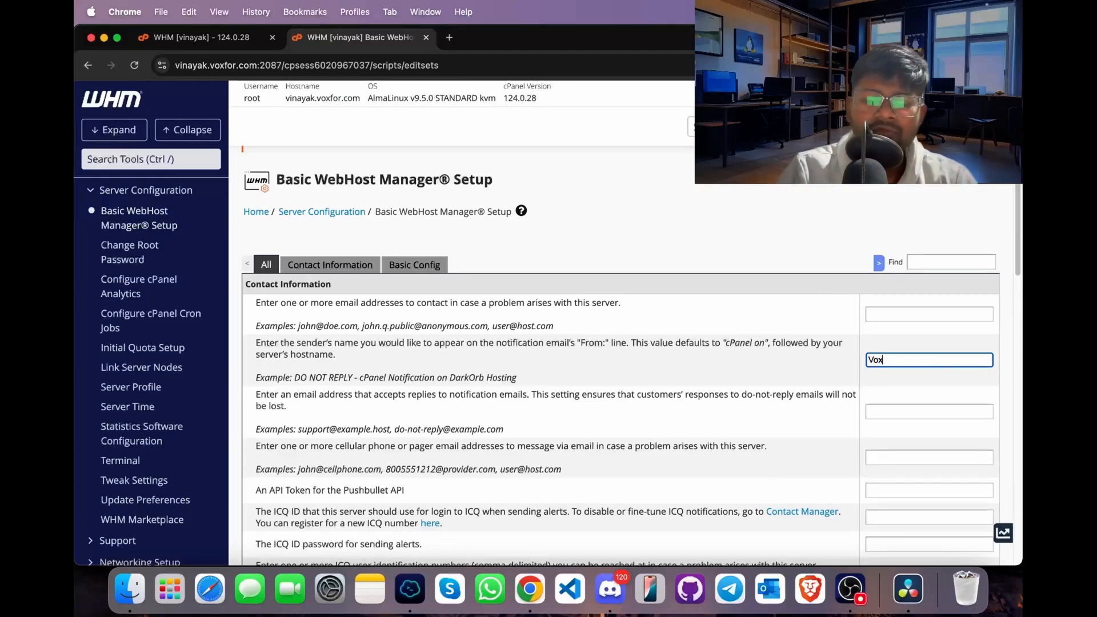
{"action": "type", "text": "for cPanel"}
- Fill in the server contact e-mail with the saved Gmail address and keep the existing Basic Config settings
{"action": "left_click", "coordinate": [934, 314]}
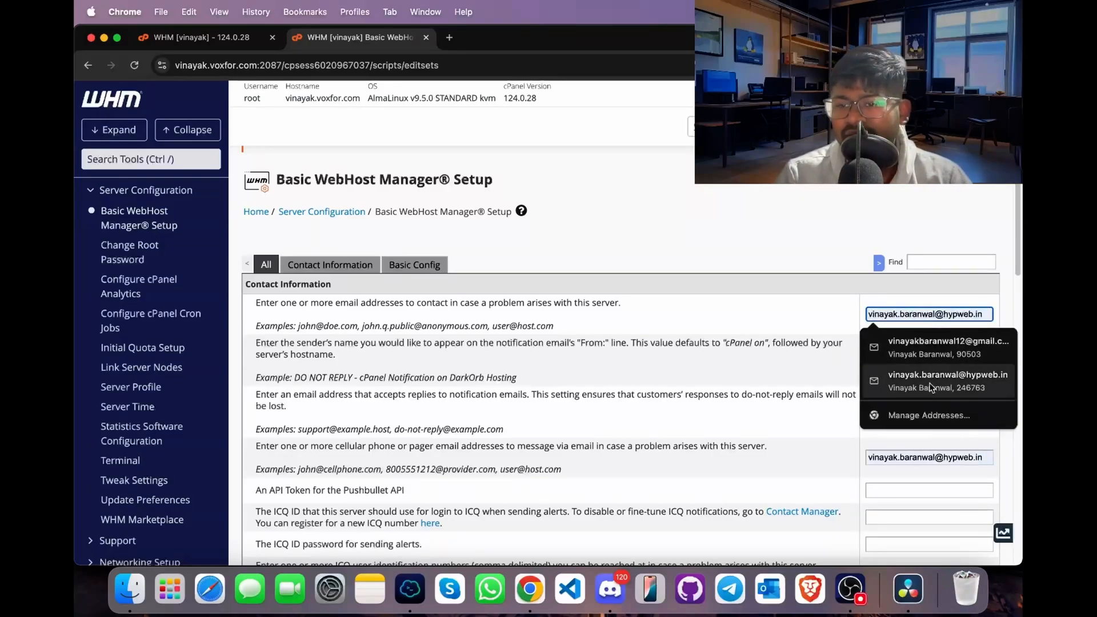
{"action": "left_click", "coordinate": [932, 346]}
{"action": "scroll", "coordinate": [757, 398], "scroll_direction": "down", "scroll_amount": 3}
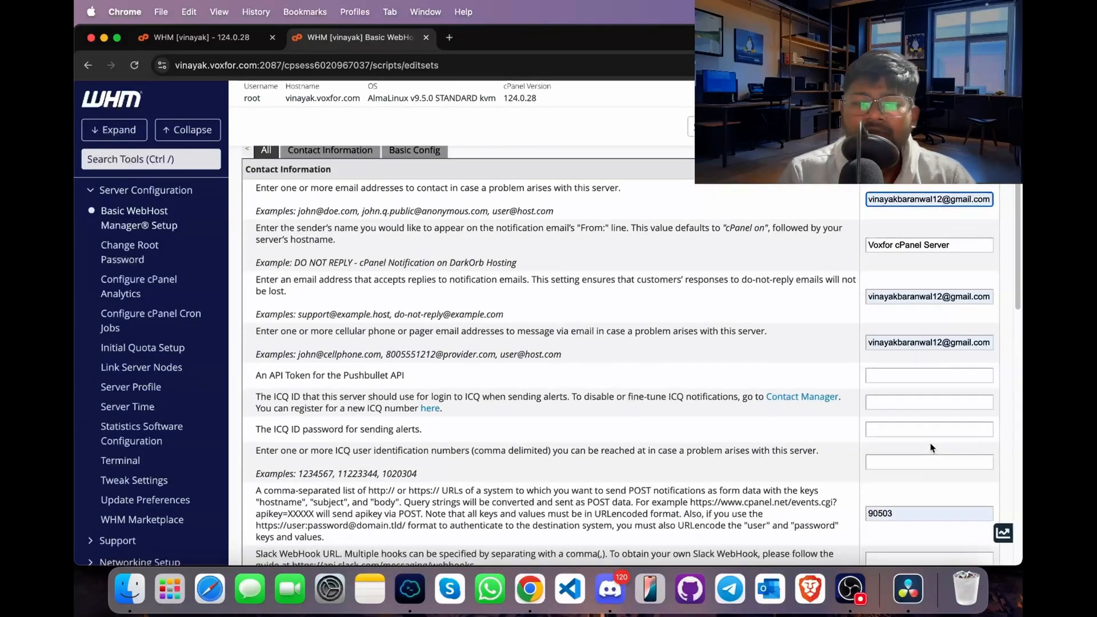
{"action": "scroll", "coordinate": [685, 402], "scroll_direction": "down", "scroll_amount": 4}
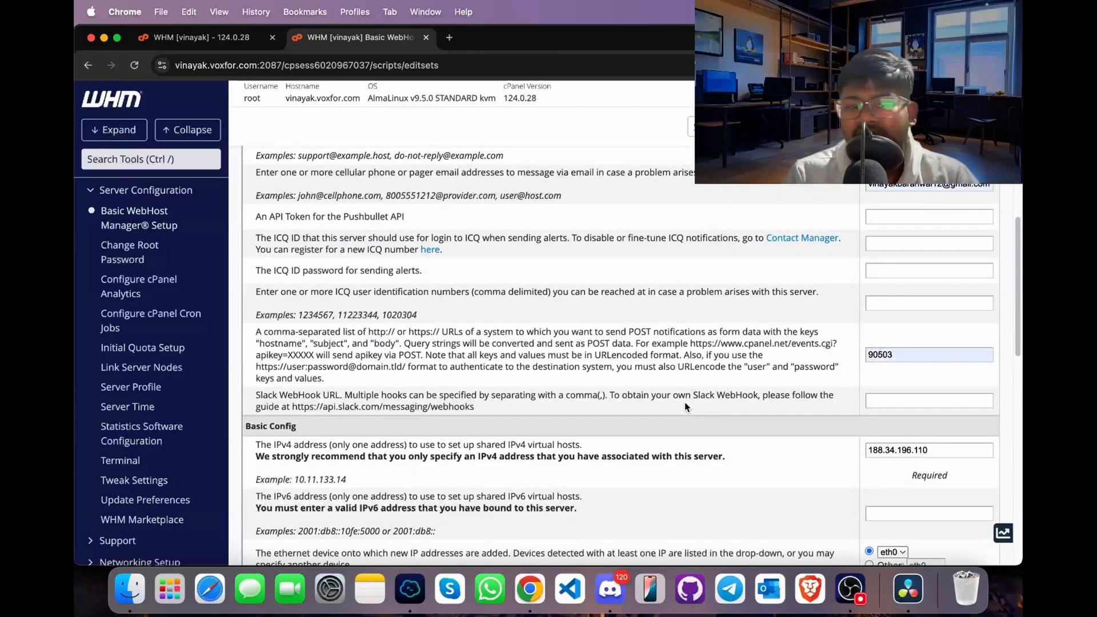
{"action": "scroll", "coordinate": [690, 410], "scroll_direction": "down", "scroll_amount": 4}
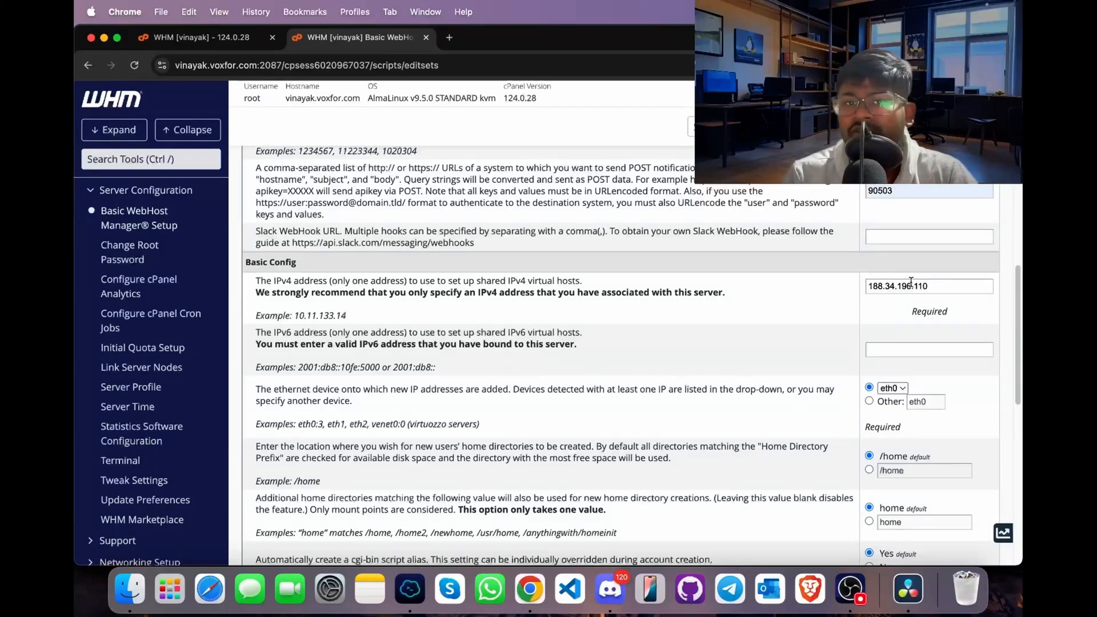
{"action": "scroll", "coordinate": [908, 282], "scroll_direction": "down", "scroll_amount": 3}
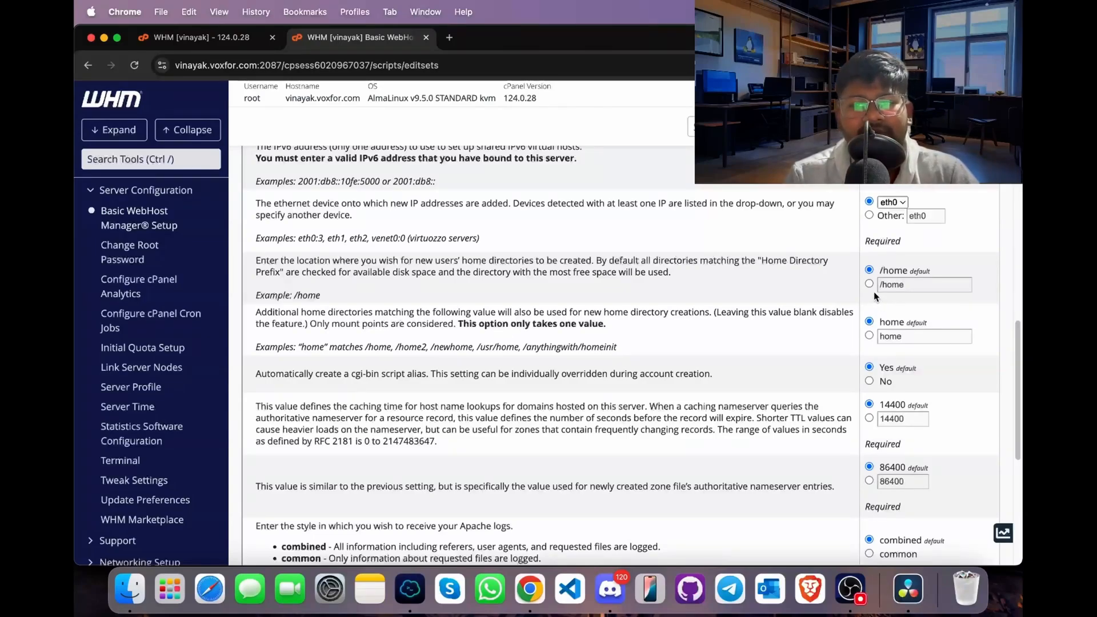
{"action": "scroll", "coordinate": [583, 346], "scroll_direction": "down", "scroll_amount": 6}
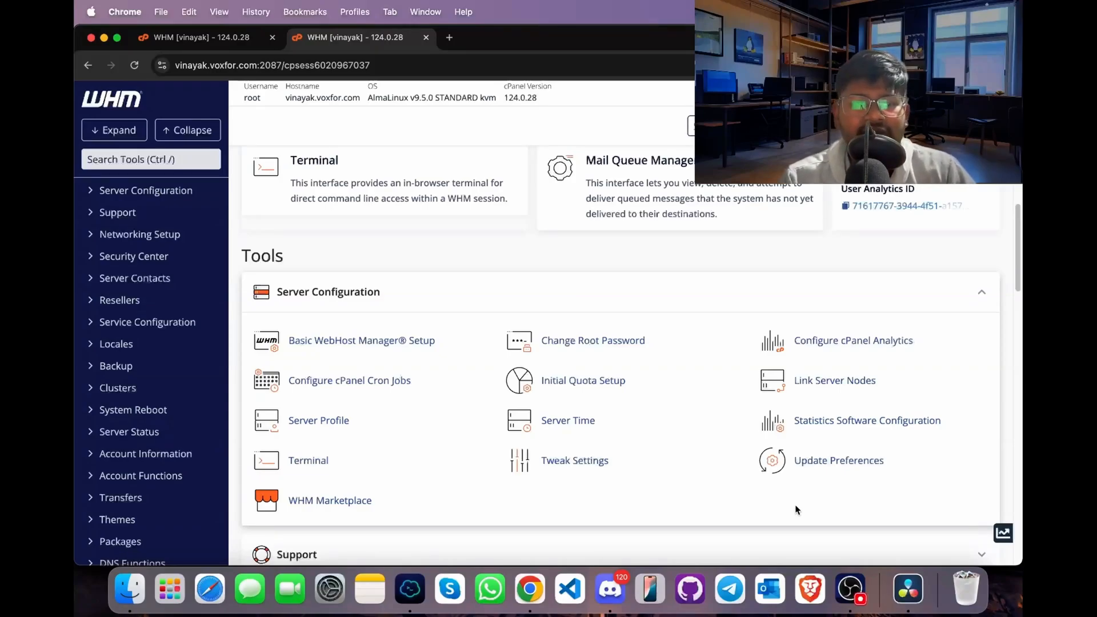
- Search the WHM tools for "tweak" and open Tweak Settings
{"action": "left_click", "coordinate": [175, 161]}
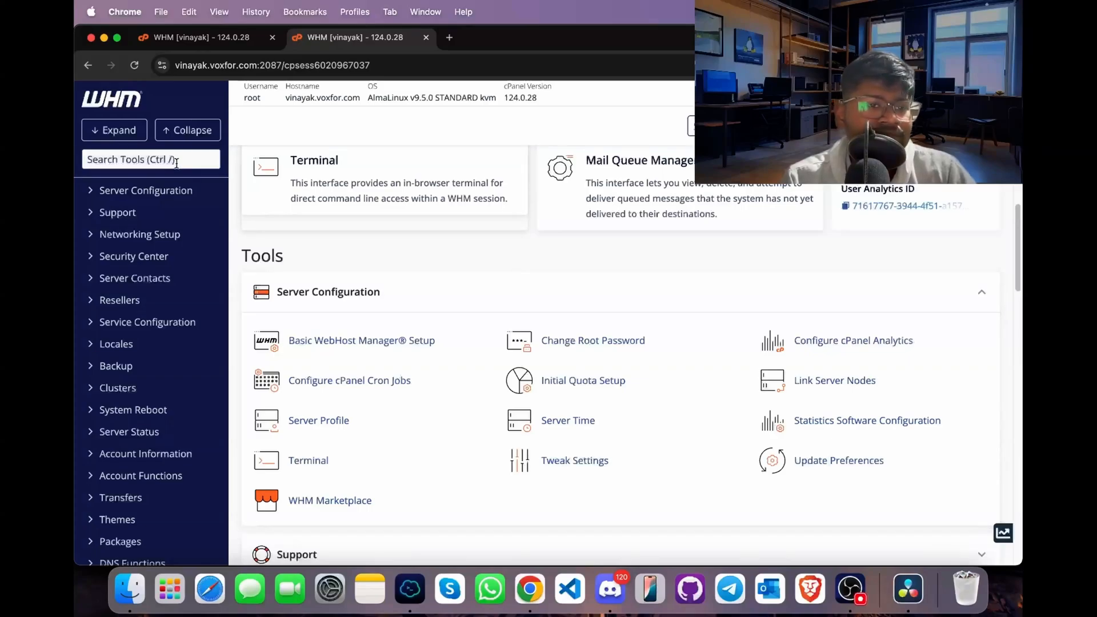
{"action": "type", "text": "tweak"}
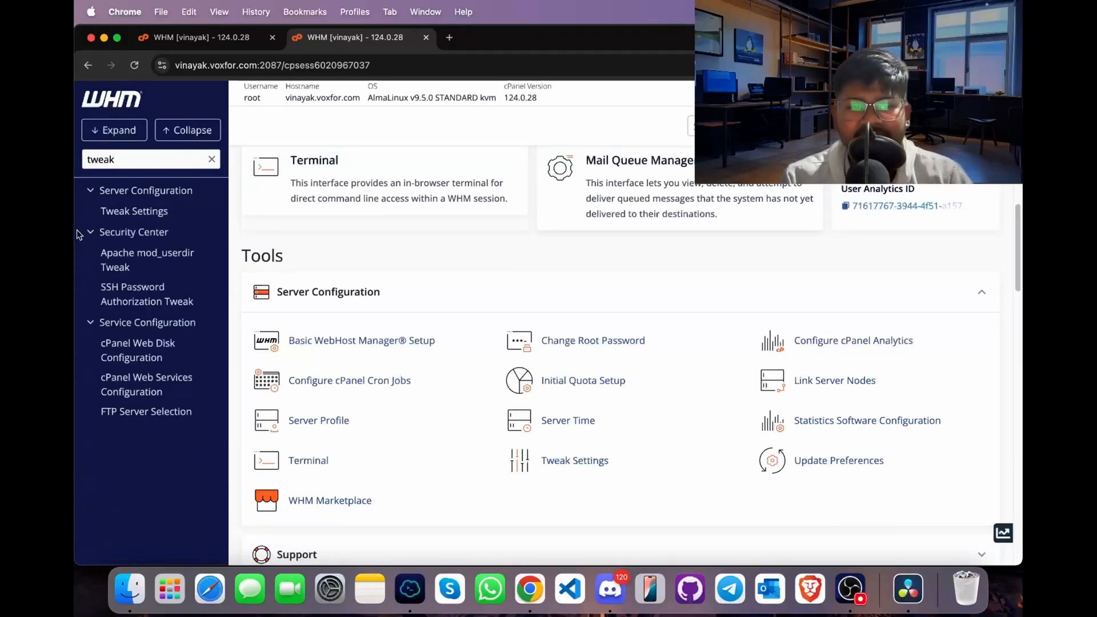
{"action": "left_click", "coordinate": [136, 213]}
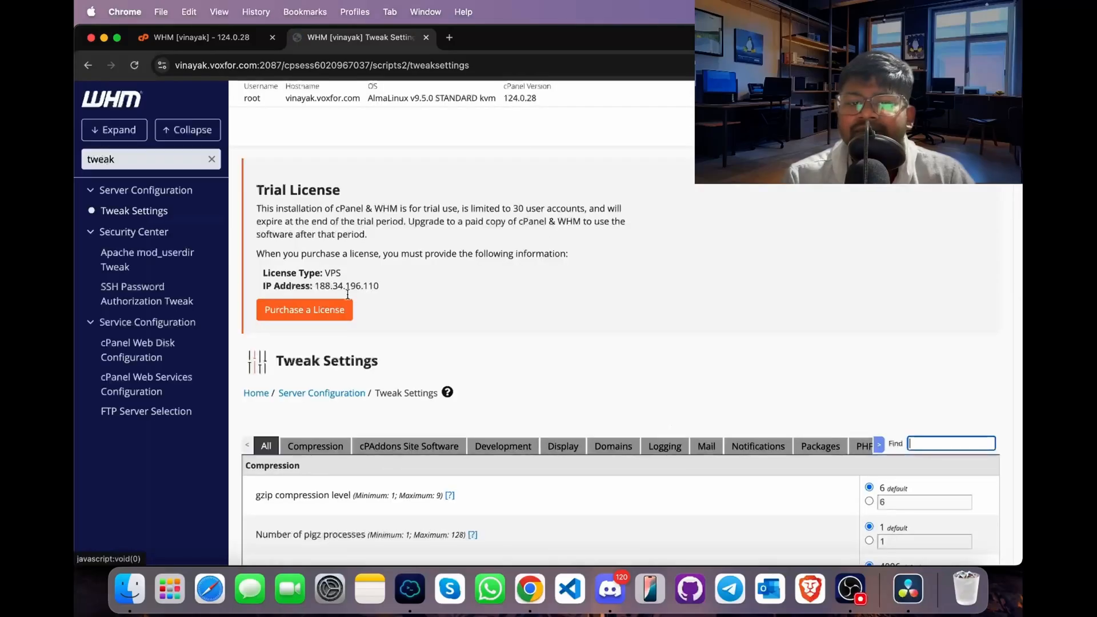
- Set the gzip compression level to 7 in the Compression settings
{"action": "scroll", "coordinate": [439, 371], "scroll_direction": "down", "scroll_amount": 5}
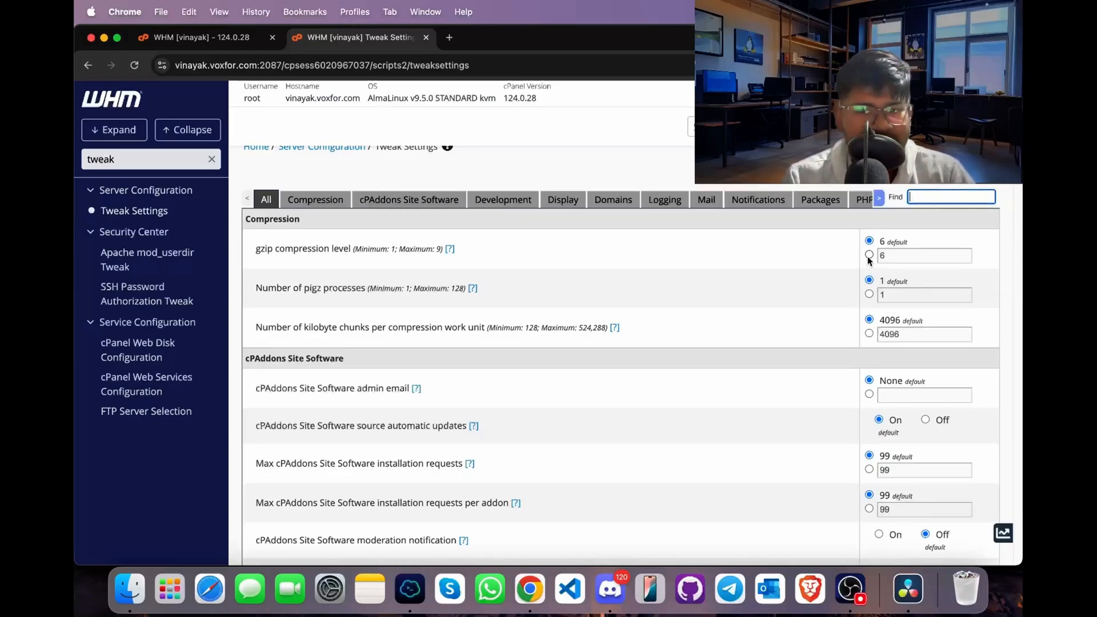
{"action": "left_click", "coordinate": [869, 256]}
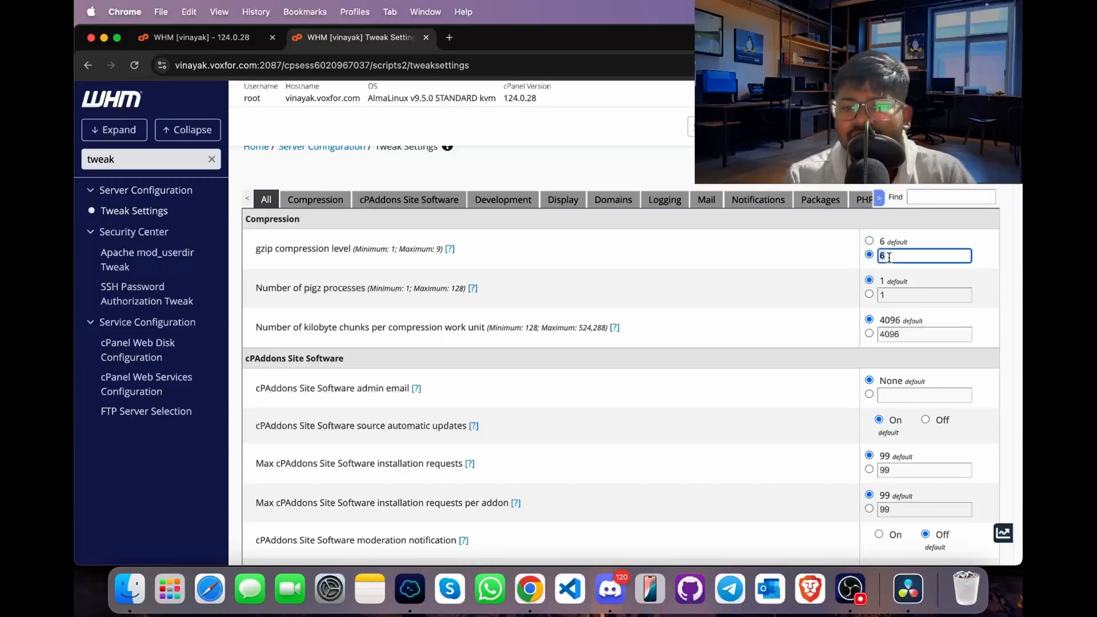
{"action": "type", "text": "7"}
{"action": "left_click", "coordinate": [689, 288]}
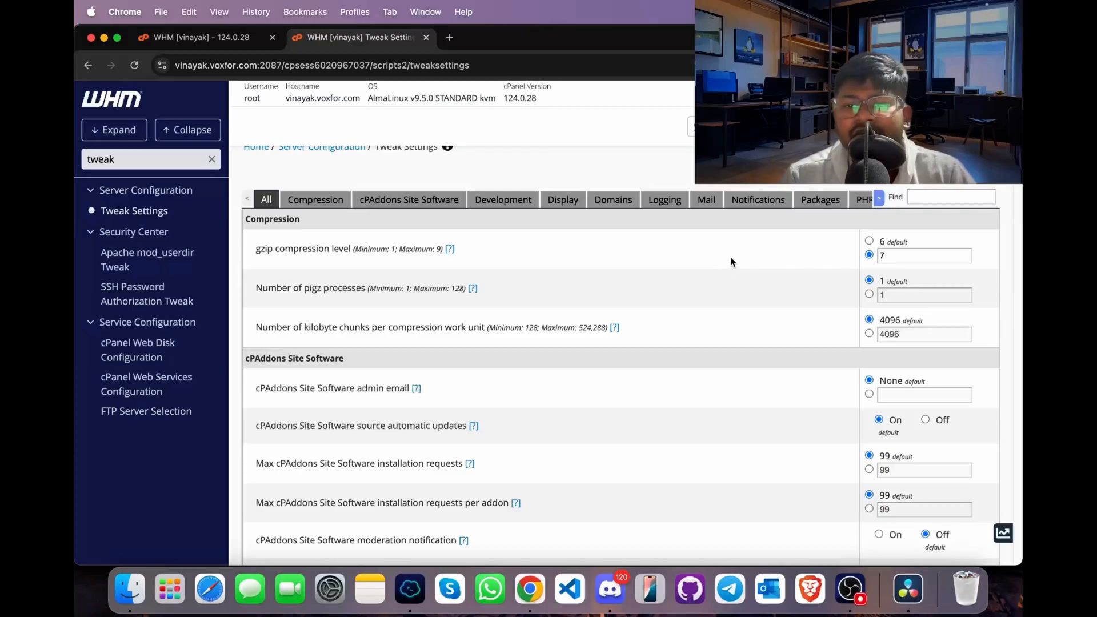
- Enable the ioncube and sourceguardian cPanel PHP loaders, keeping the default PHP limits
{"action": "left_click", "coordinate": [863, 200]}
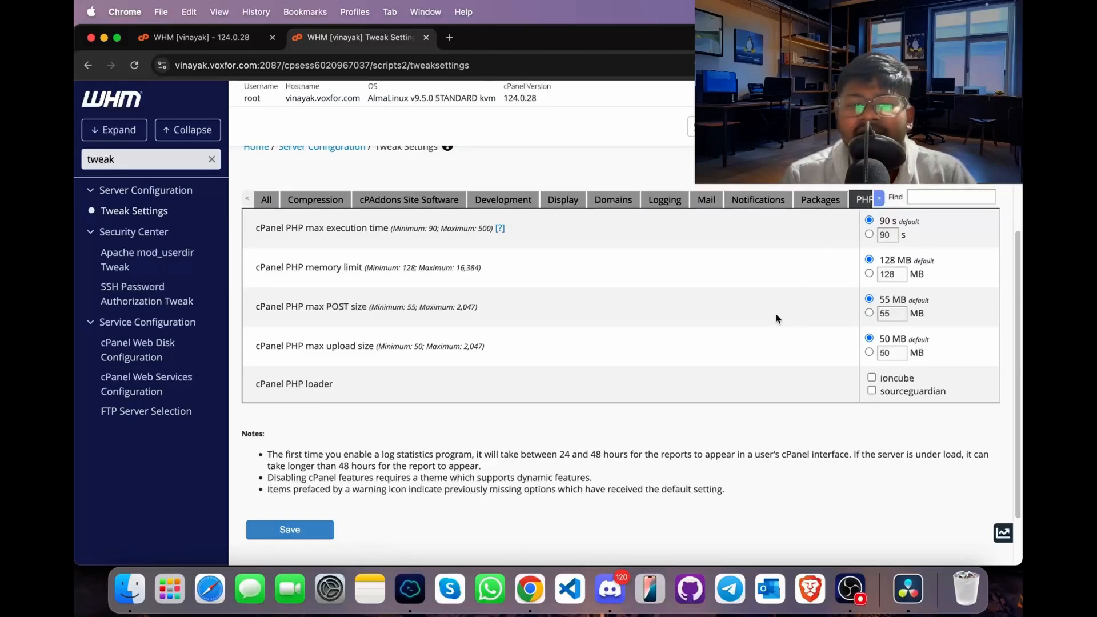
{"action": "left_click", "coordinate": [872, 391]}
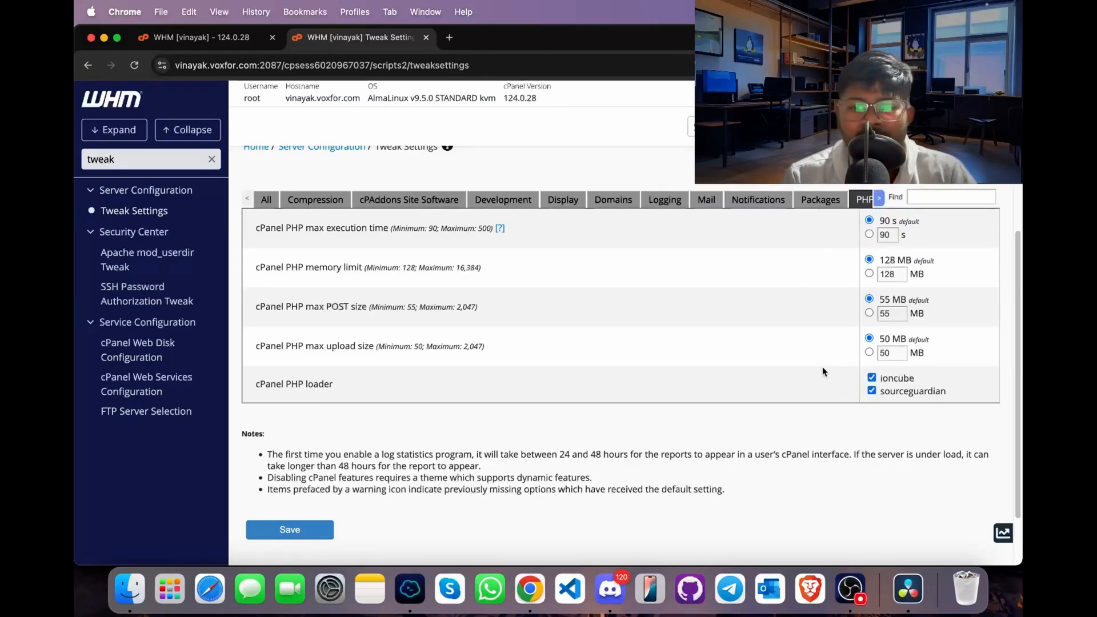
{"action": "scroll", "coordinate": [821, 365], "scroll_direction": "up", "scroll_amount": 1}
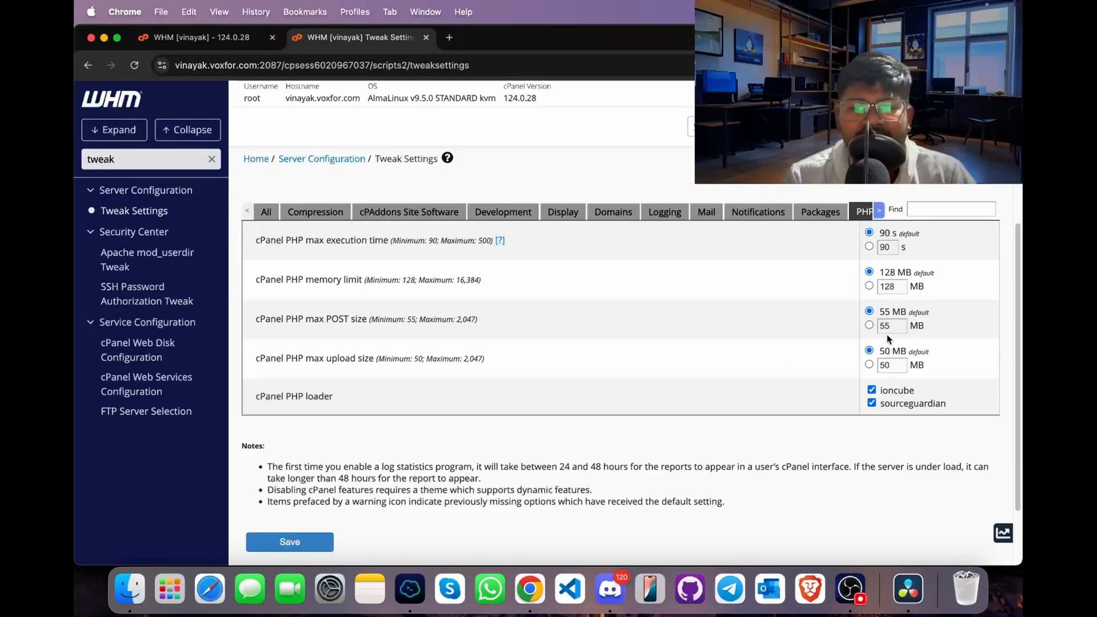
{"action": "scroll", "coordinate": [886, 328], "scroll_direction": "up", "scroll_amount": 1}
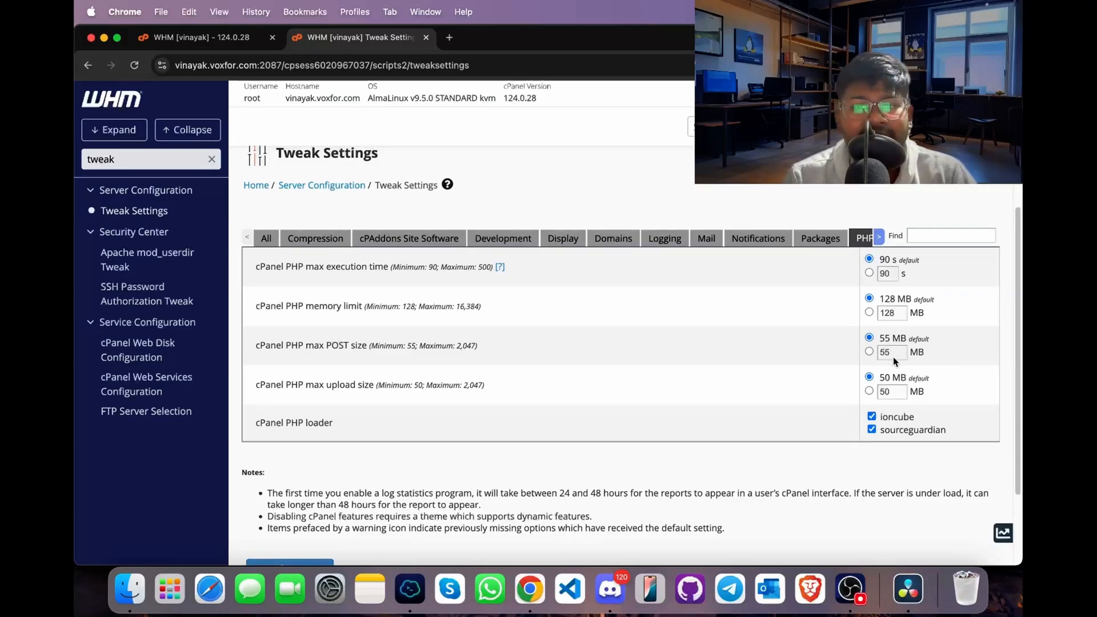
- Set the maximum hourly emails per domain to 100 in the Mail settings
{"action": "left_click", "coordinate": [706, 240]}
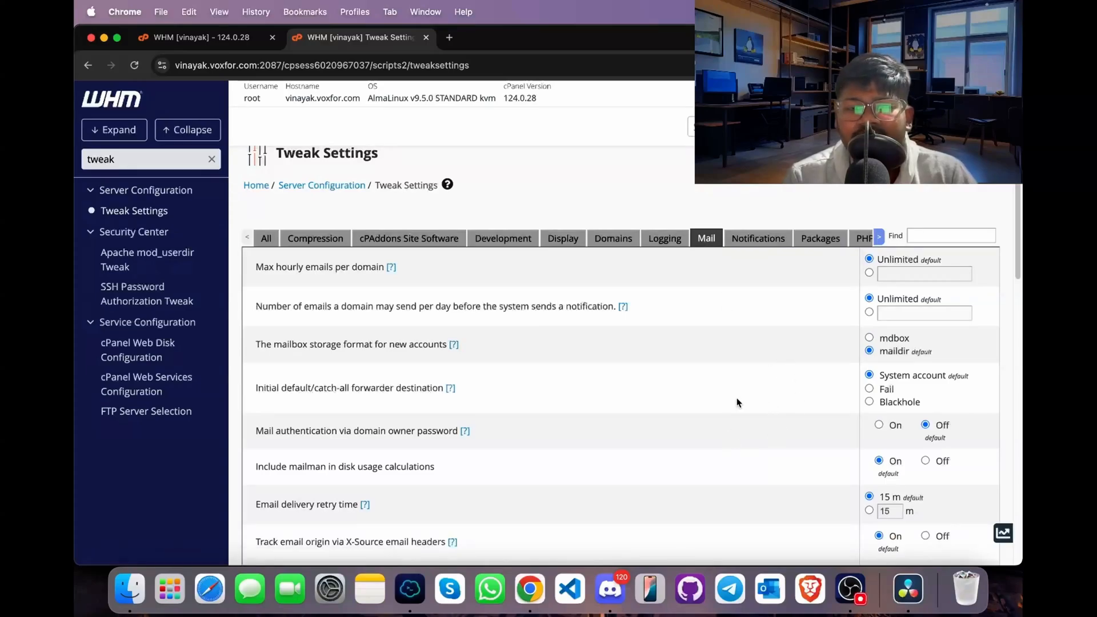
{"action": "scroll", "coordinate": [737, 403], "scroll_direction": "down", "scroll_amount": 2}
{"action": "scroll", "coordinate": [769, 386], "scroll_direction": "down", "scroll_amount": 5}
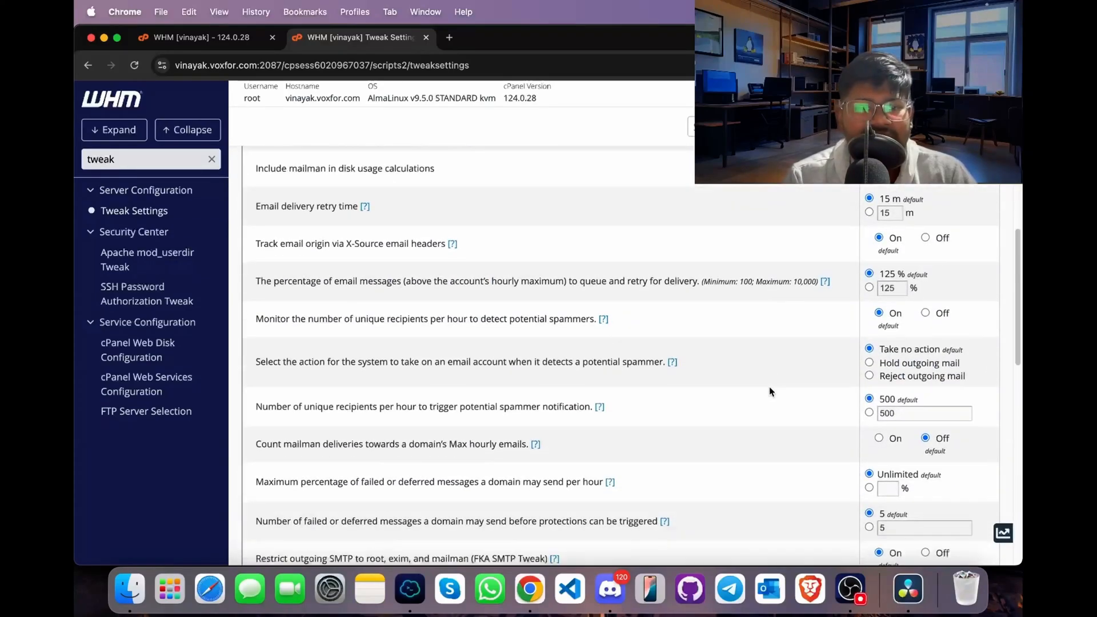
{"action": "scroll", "coordinate": [769, 388], "scroll_direction": "up", "scroll_amount": 6}
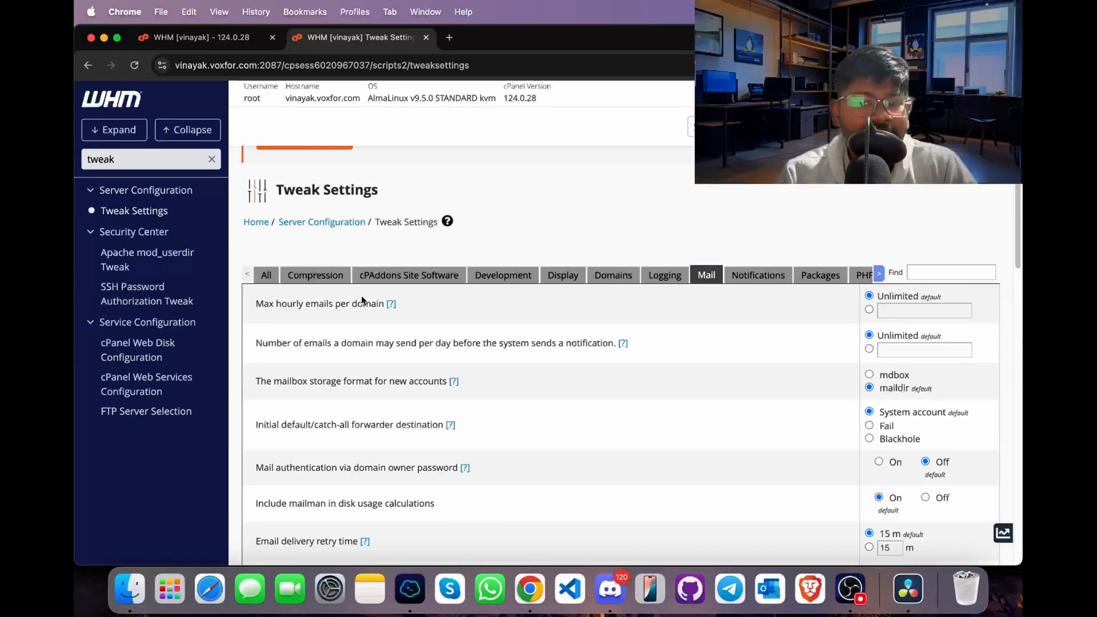
{"action": "left_click", "coordinate": [872, 310]}
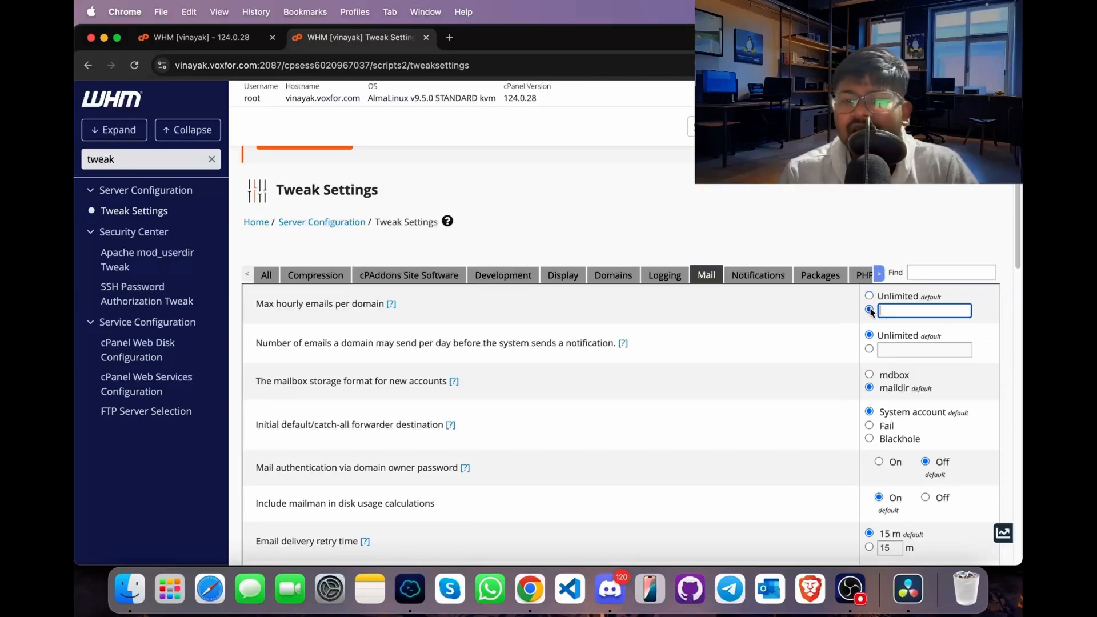
{"action": "type", "text": "100"}
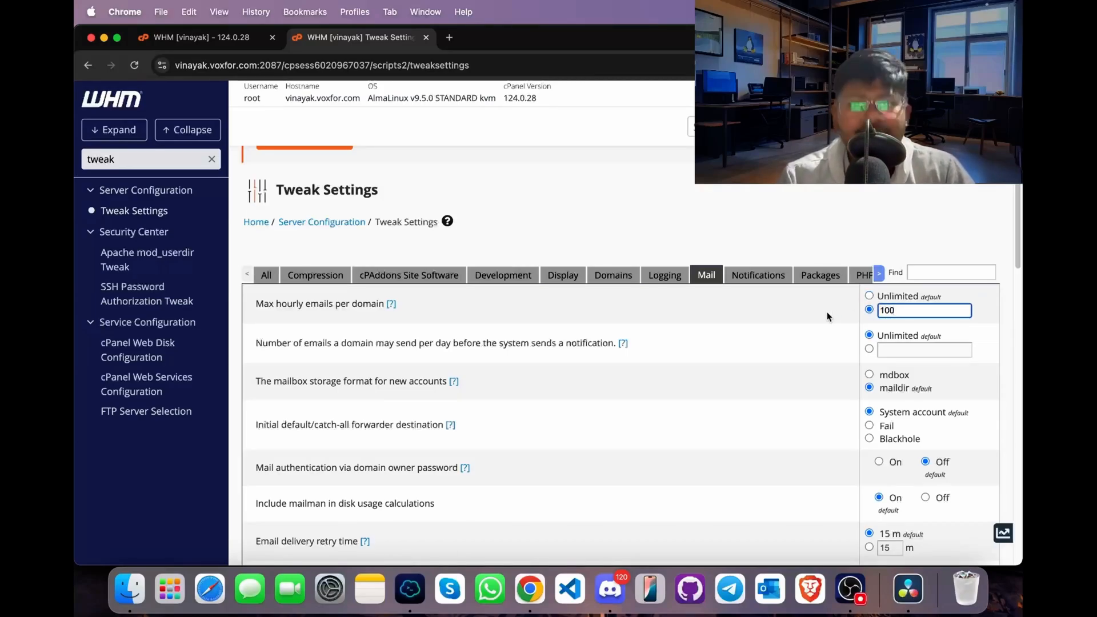
{"action": "scroll", "coordinate": [662, 365], "scroll_direction": "down", "scroll_amount": 1}
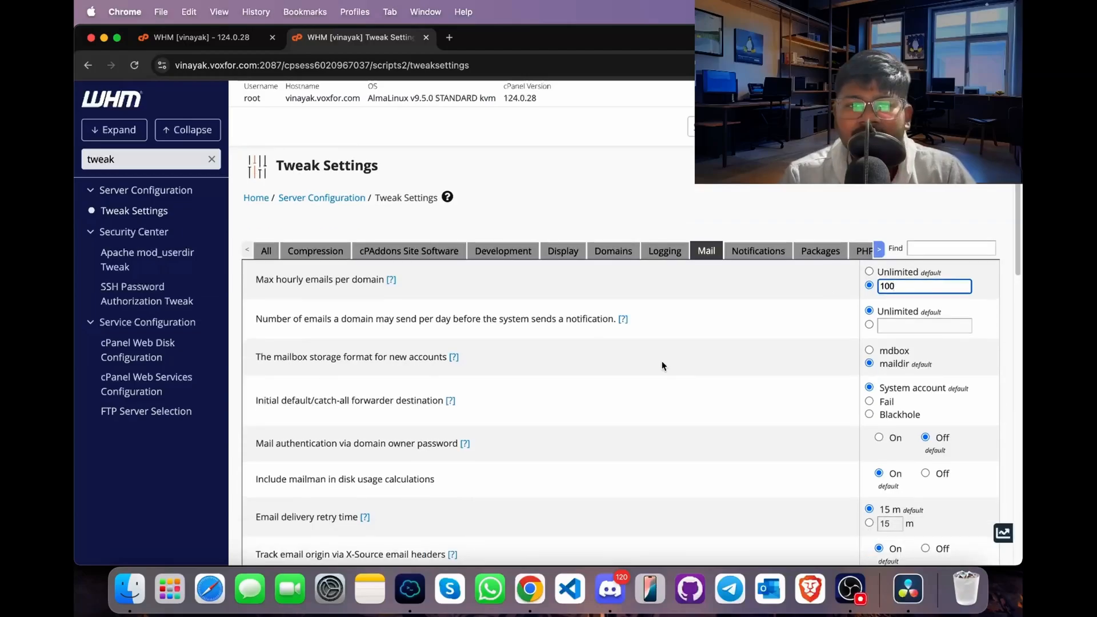
{"action": "scroll", "coordinate": [662, 365], "scroll_direction": "down", "scroll_amount": 15}
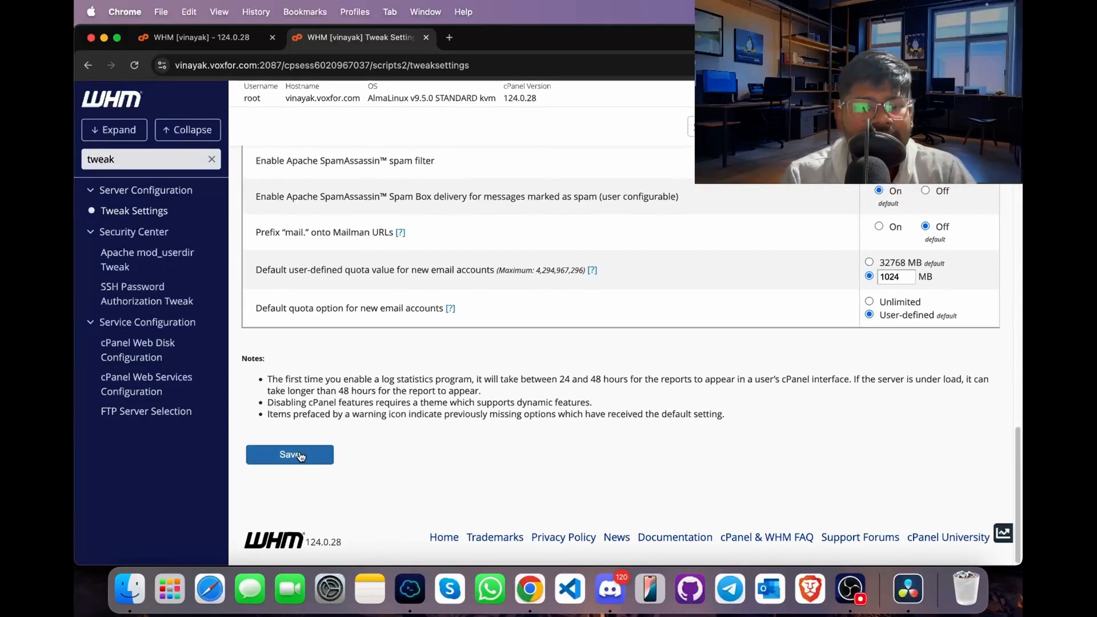
- Save the changed tweak settings and return to the Tweak Settings page
{"action": "left_click", "coordinate": [300, 456]}
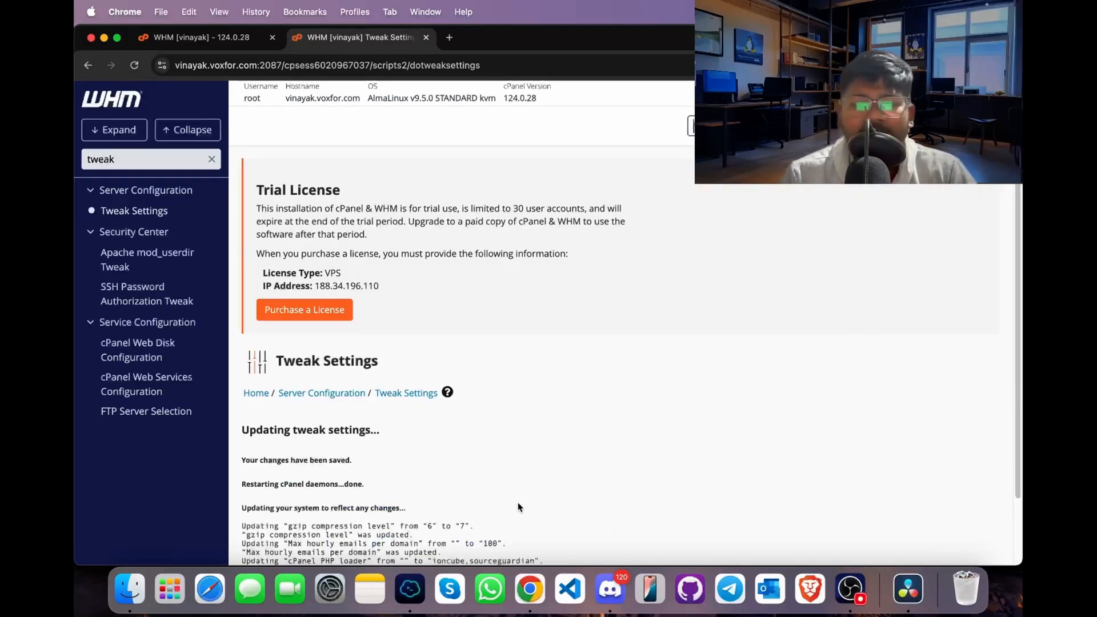
{"action": "left_click", "coordinate": [398, 393]}
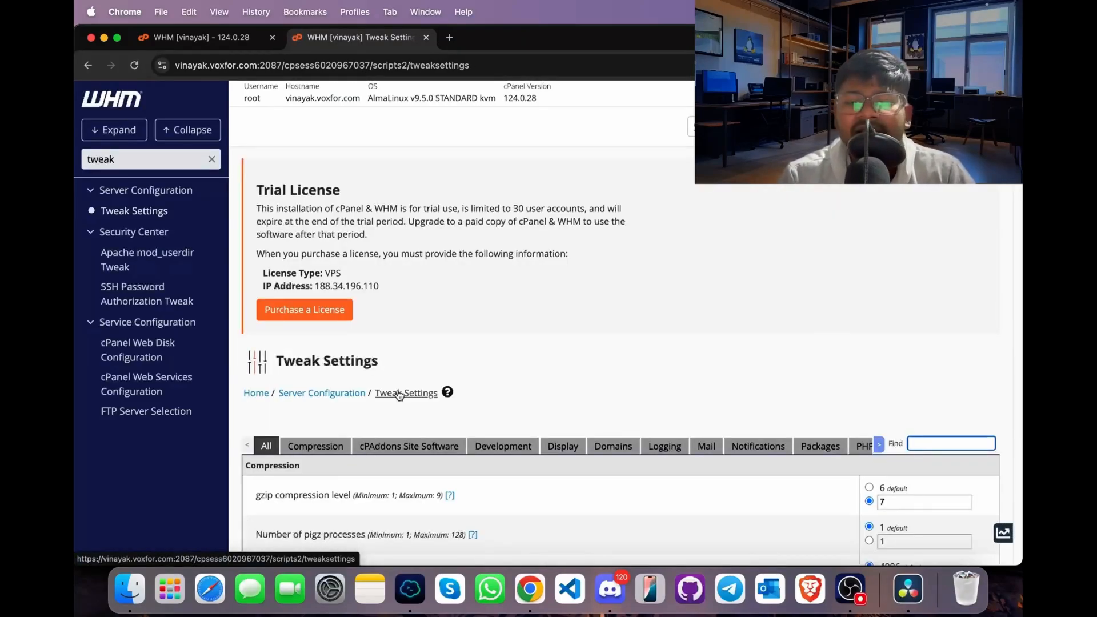
- Turn on Allow Remote Domains and Allow unregistered domains in the Domains settings and save the changes
{"action": "left_click", "coordinate": [604, 446]}
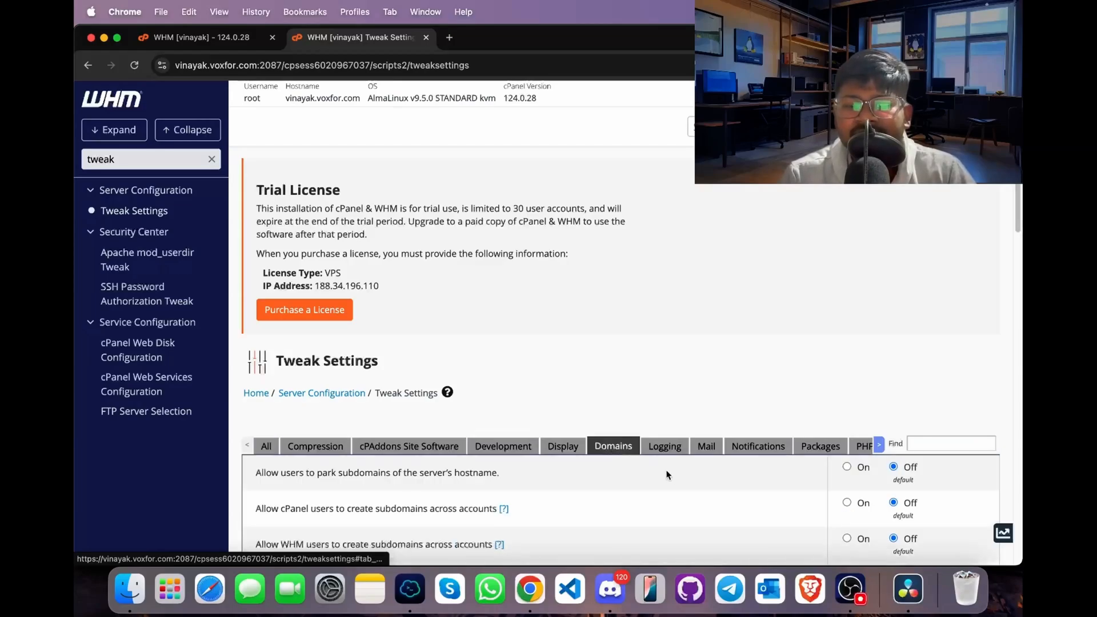
{"action": "scroll", "coordinate": [667, 475], "scroll_direction": "down", "scroll_amount": 5}
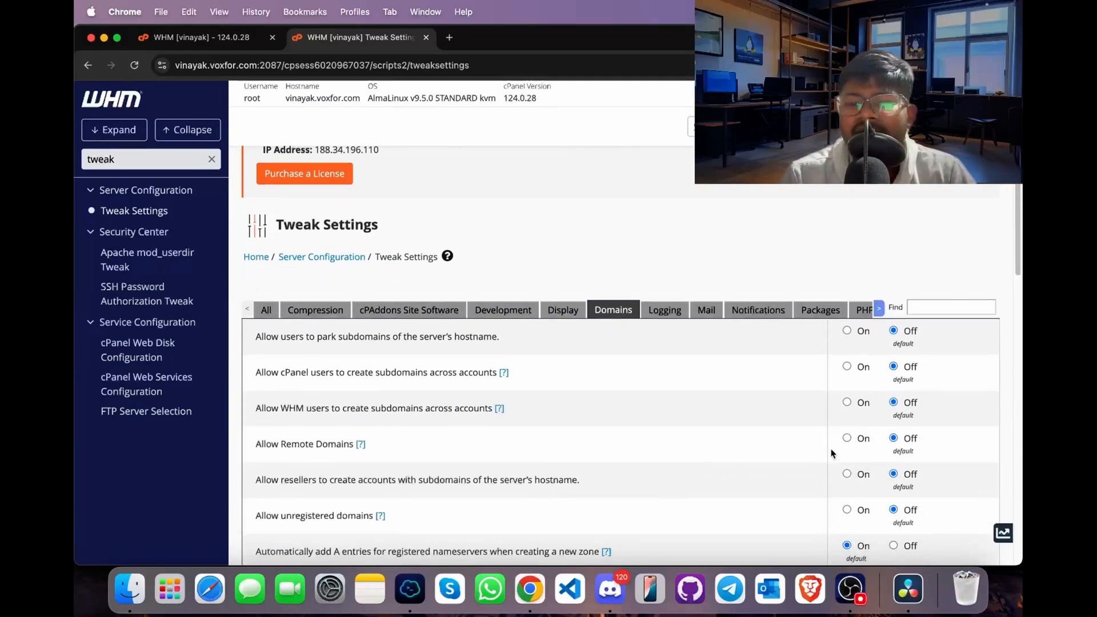
{"action": "left_click", "coordinate": [847, 439]}
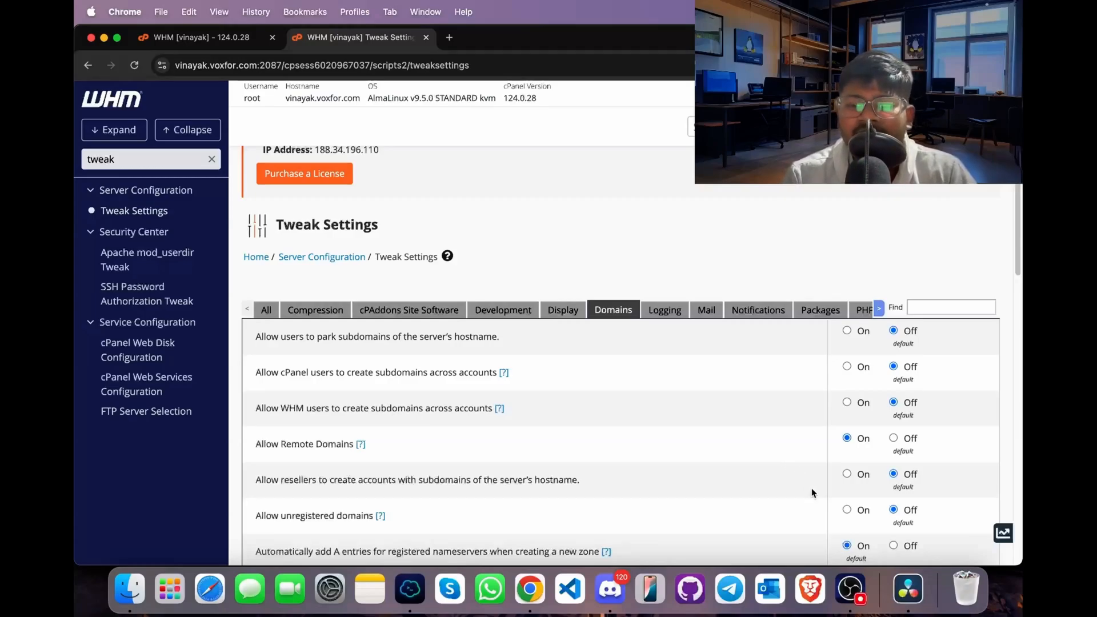
{"action": "left_click", "coordinate": [847, 509]}
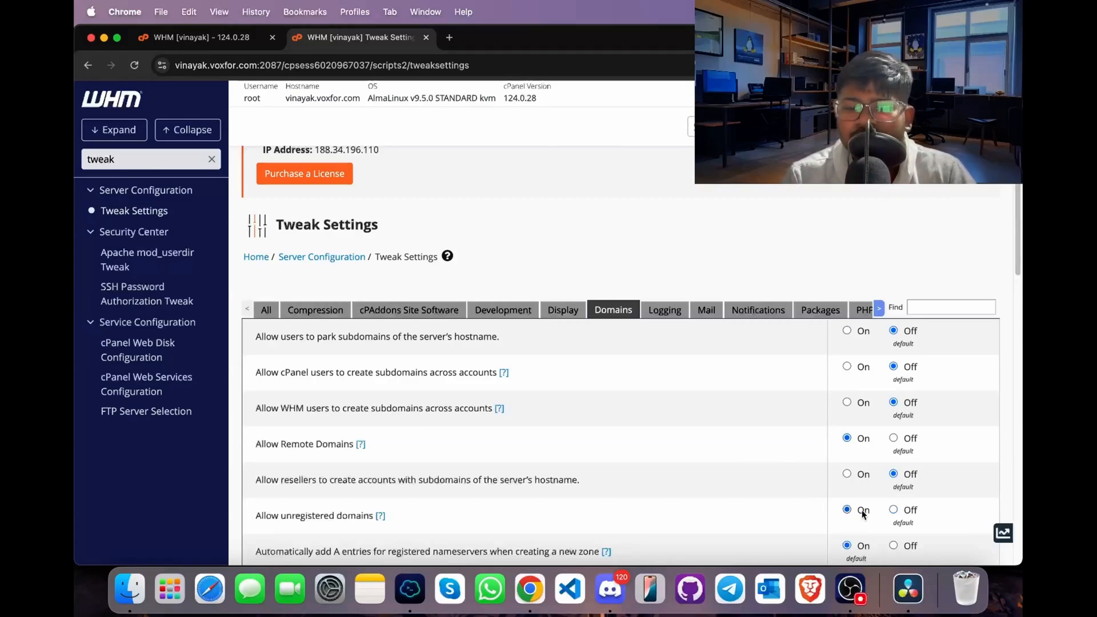
{"action": "scroll", "coordinate": [860, 509], "scroll_direction": "down", "scroll_amount": 1}
{"action": "scroll", "coordinate": [861, 509], "scroll_direction": "down", "scroll_amount": 10}
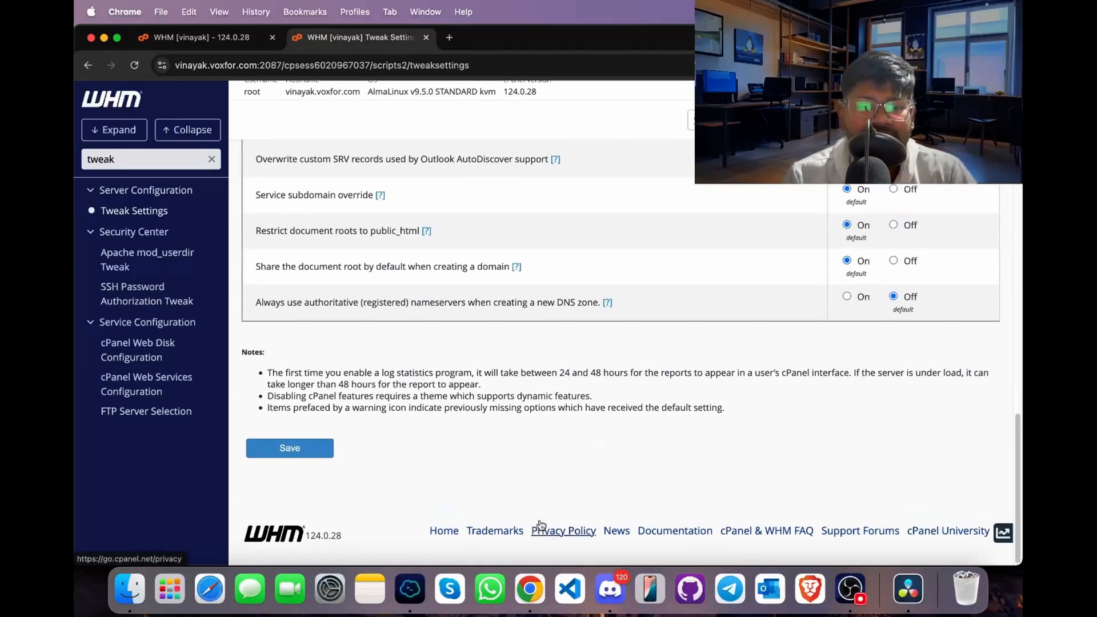
{"action": "left_click", "coordinate": [279, 456]}
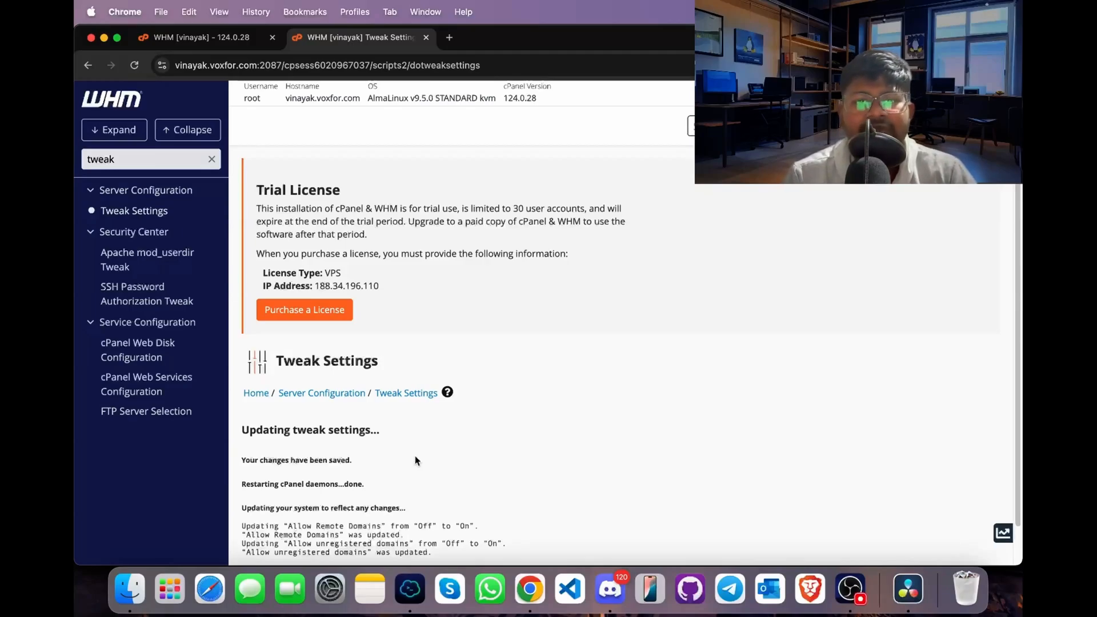
- Select Pure-FTPd as the server's FTP software in FTP Server Selection and save to install it
{"action": "left_click", "coordinate": [147, 420]}
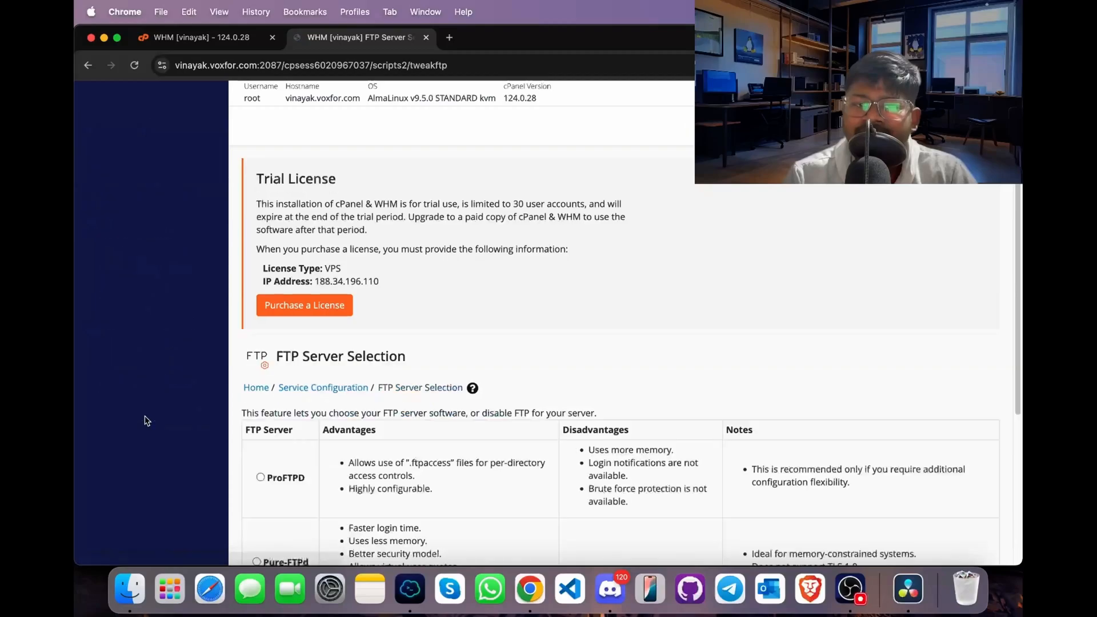
{"action": "scroll", "coordinate": [320, 458], "scroll_direction": "down", "scroll_amount": 3}
{"action": "scroll", "coordinate": [320, 457], "scroll_direction": "down", "scroll_amount": 1}
{"action": "left_click", "coordinate": [257, 347]}
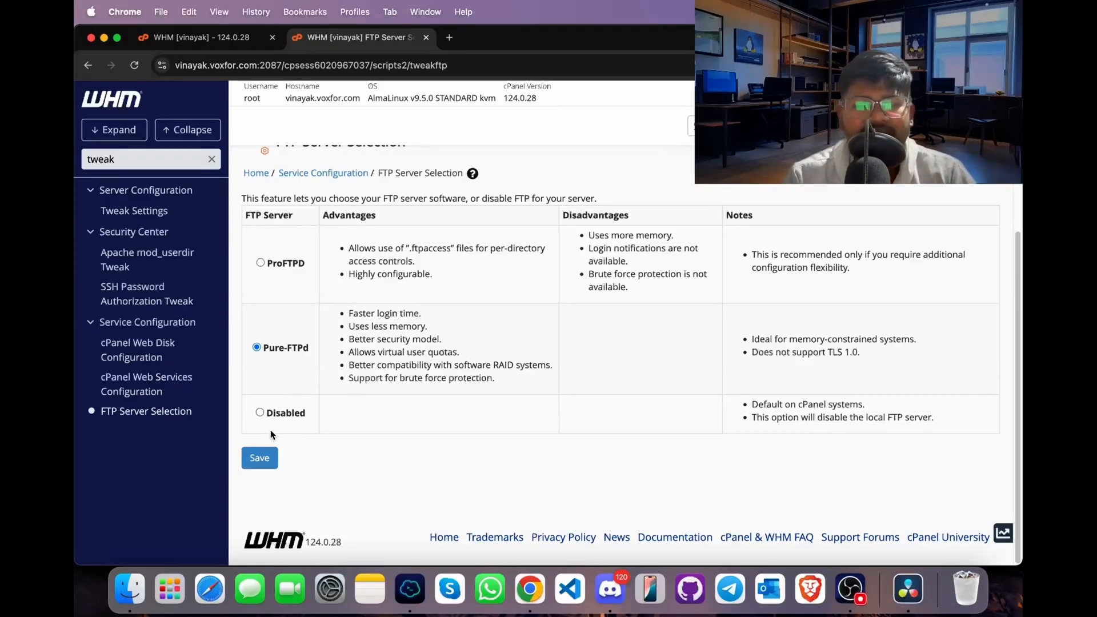
{"action": "left_click", "coordinate": [265, 456]}
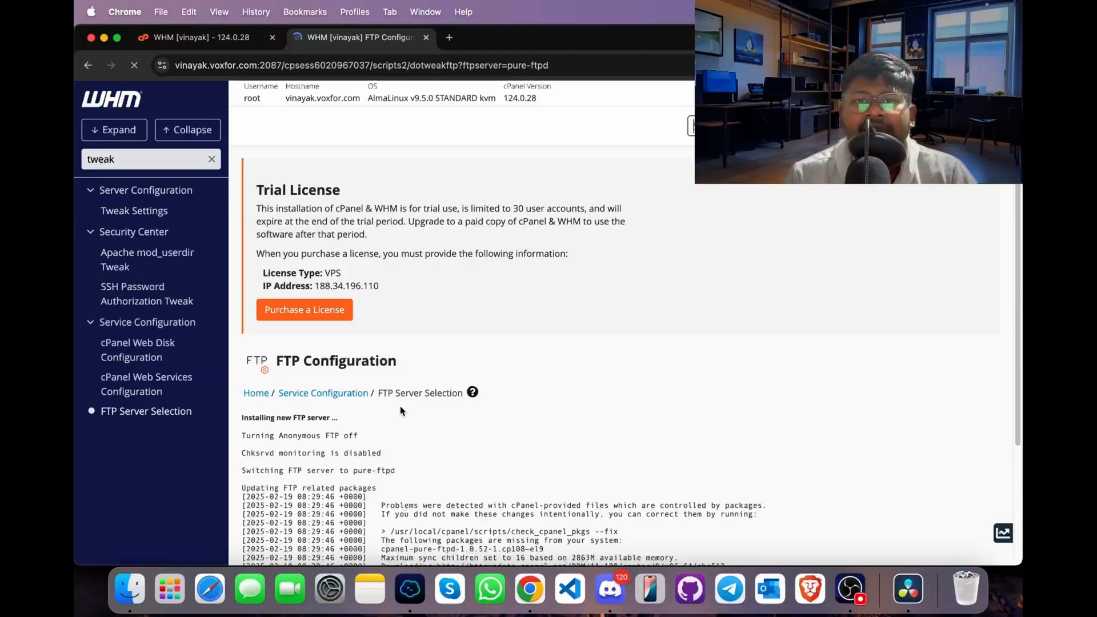
{"action": "scroll", "coordinate": [400, 405], "scroll_direction": "down", "scroll_amount": 5}
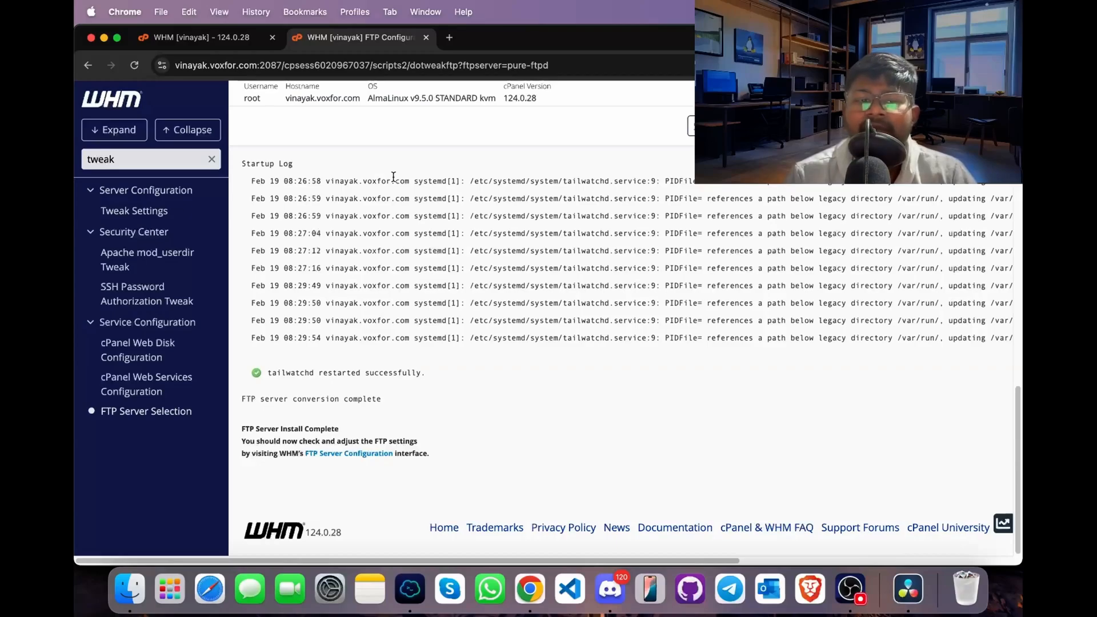
- Return to the WHM home page, search the tools for "easya" and open EasyApache 4
{"action": "left_click", "coordinate": [162, 294]}
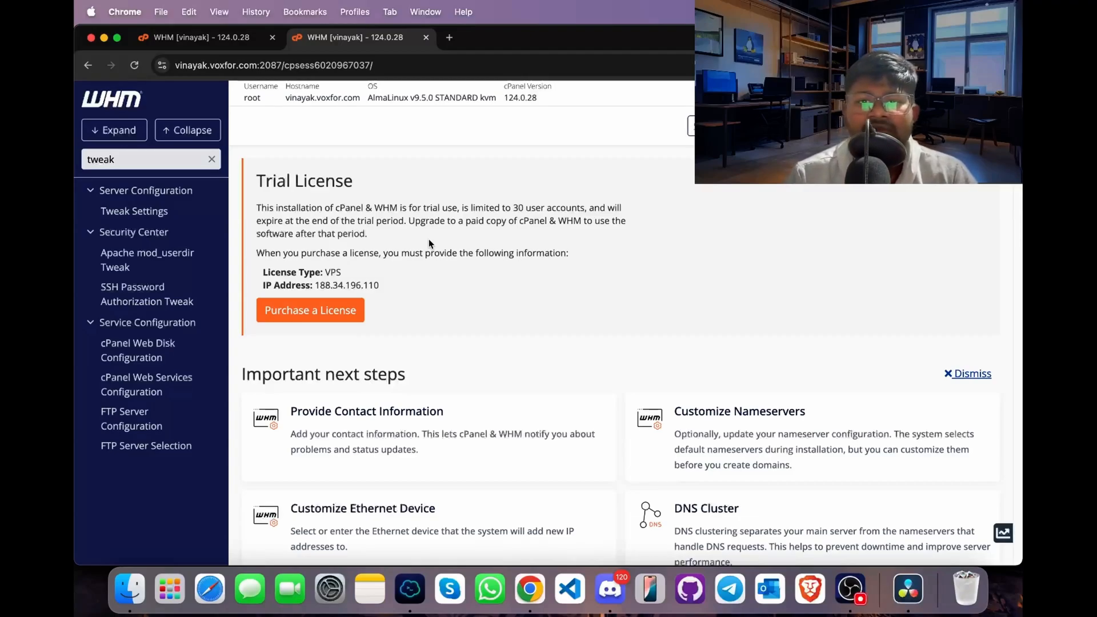
{"action": "left_click", "coordinate": [209, 158]}
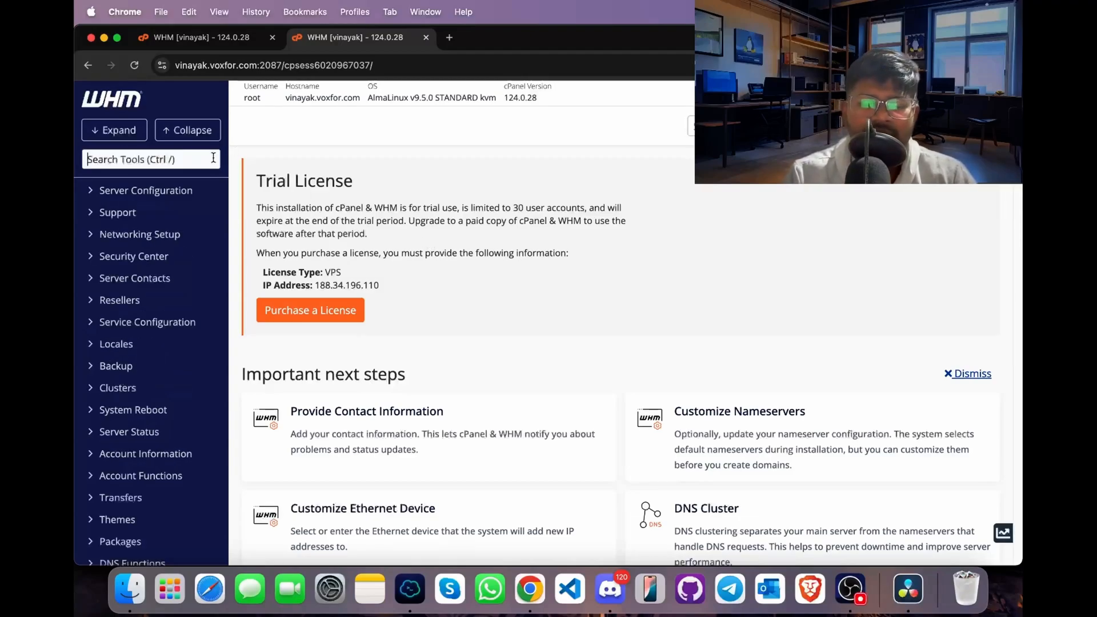
{"action": "type", "text": "easya"}
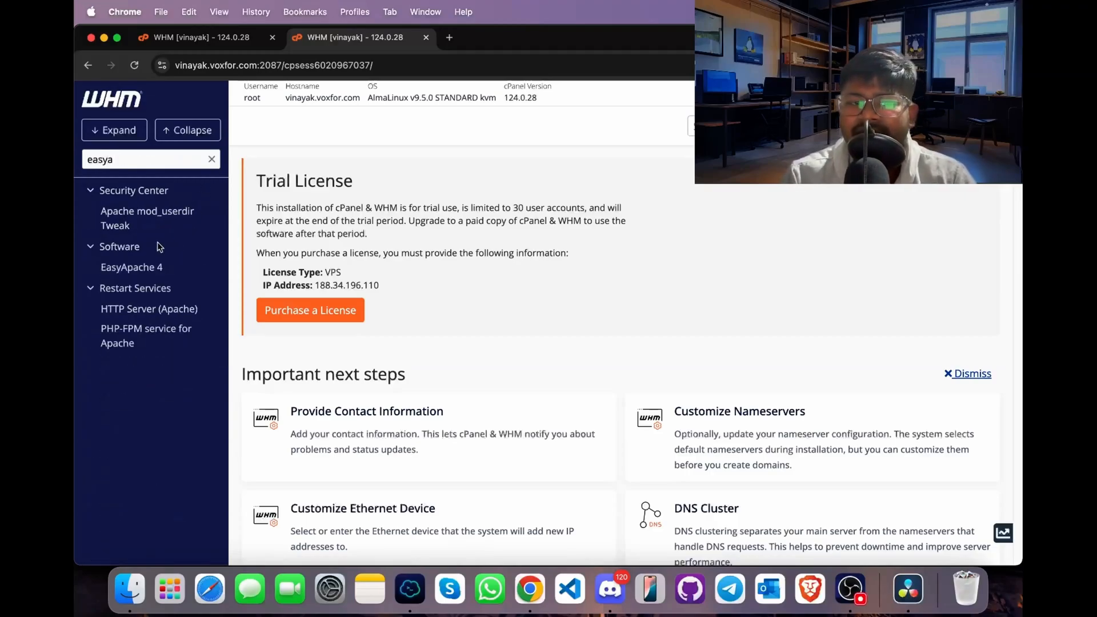
{"action": "left_click", "coordinate": [131, 270]}
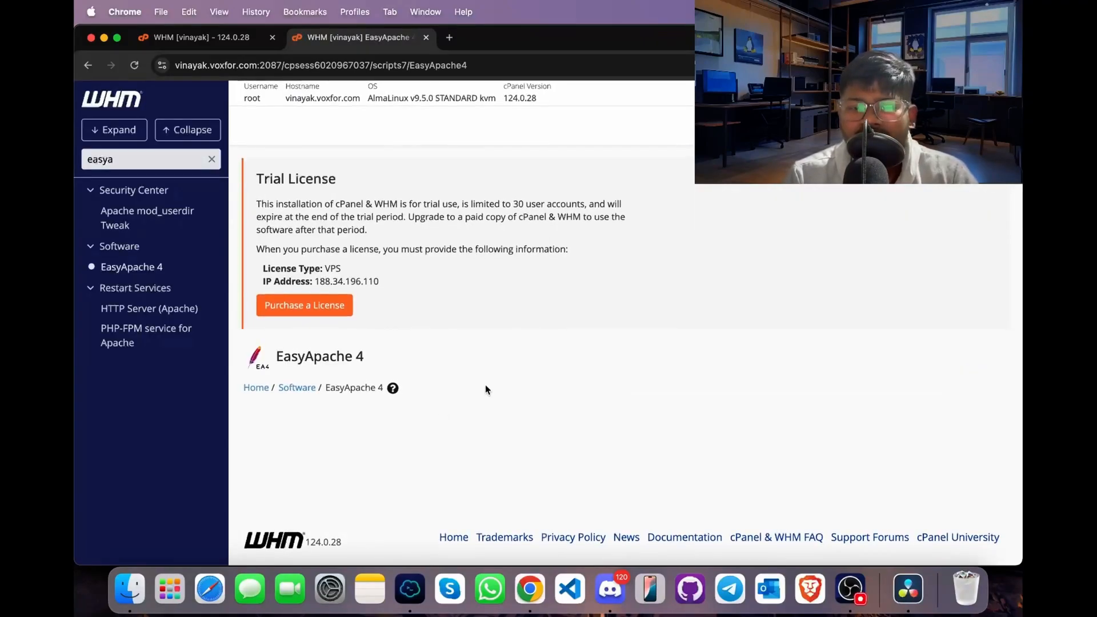
- Choose the All PHP Options + OpCache profile in EasyApache 4 for provisioning
{"action": "scroll", "coordinate": [485, 385], "scroll_direction": "down", "scroll_amount": 4}
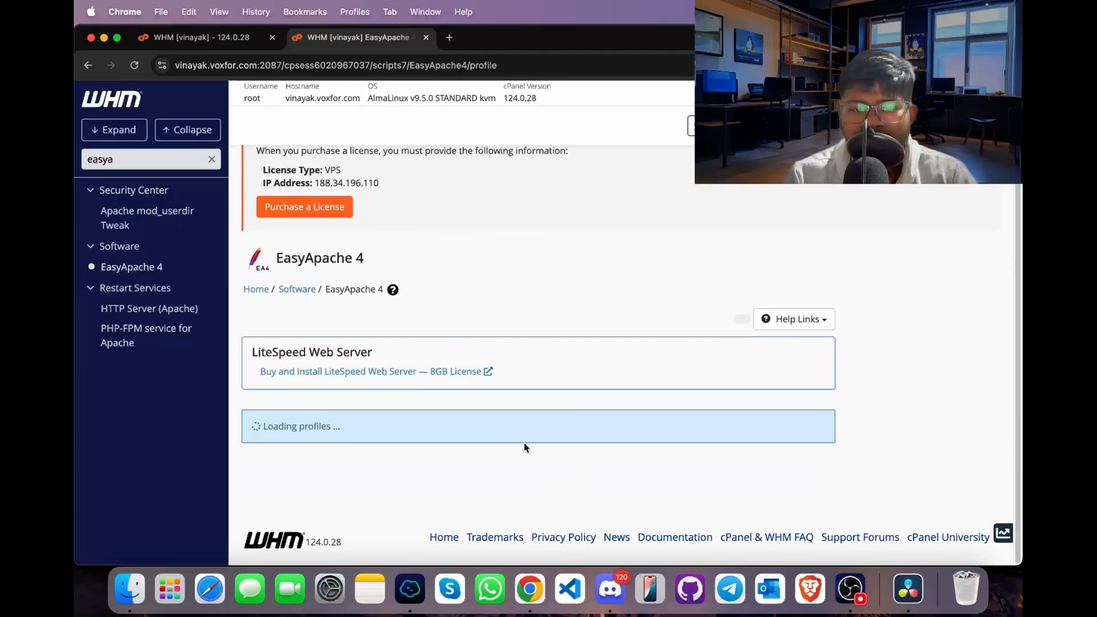
{"action": "scroll", "coordinate": [525, 447], "scroll_direction": "down", "scroll_amount": 5}
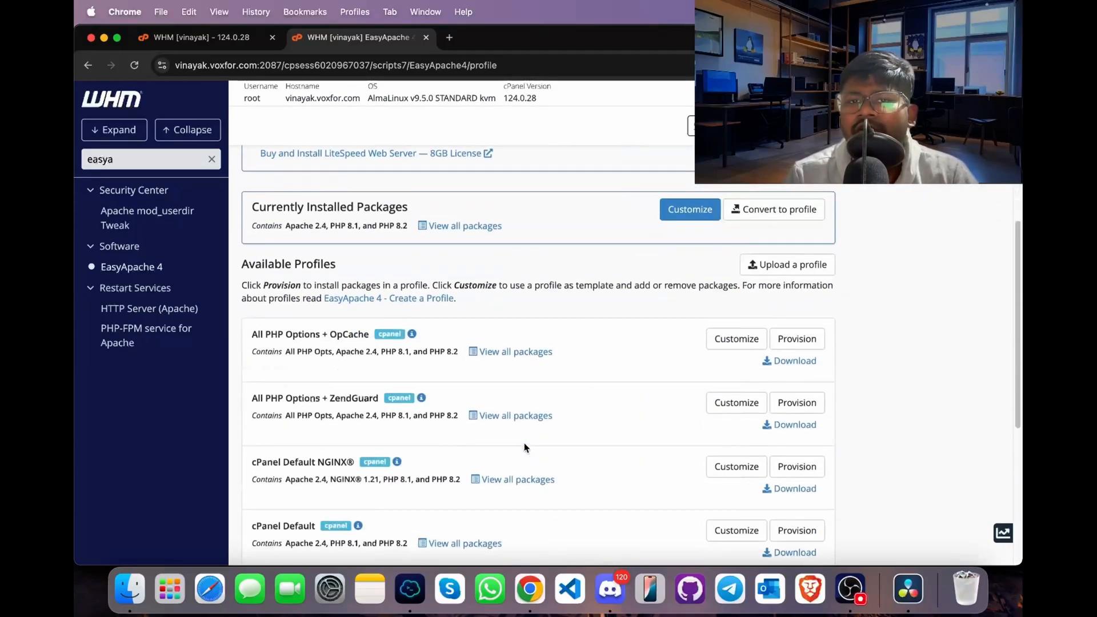
{"action": "scroll", "coordinate": [524, 447], "scroll_direction": "down", "scroll_amount": 1}
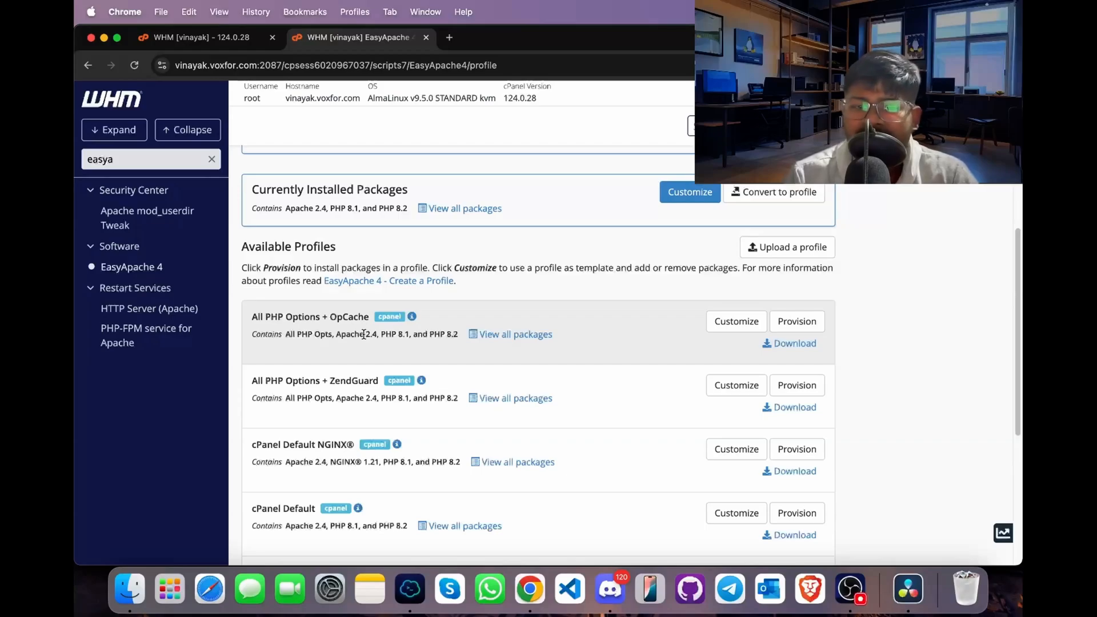
{"action": "left_click", "coordinate": [787, 323]}
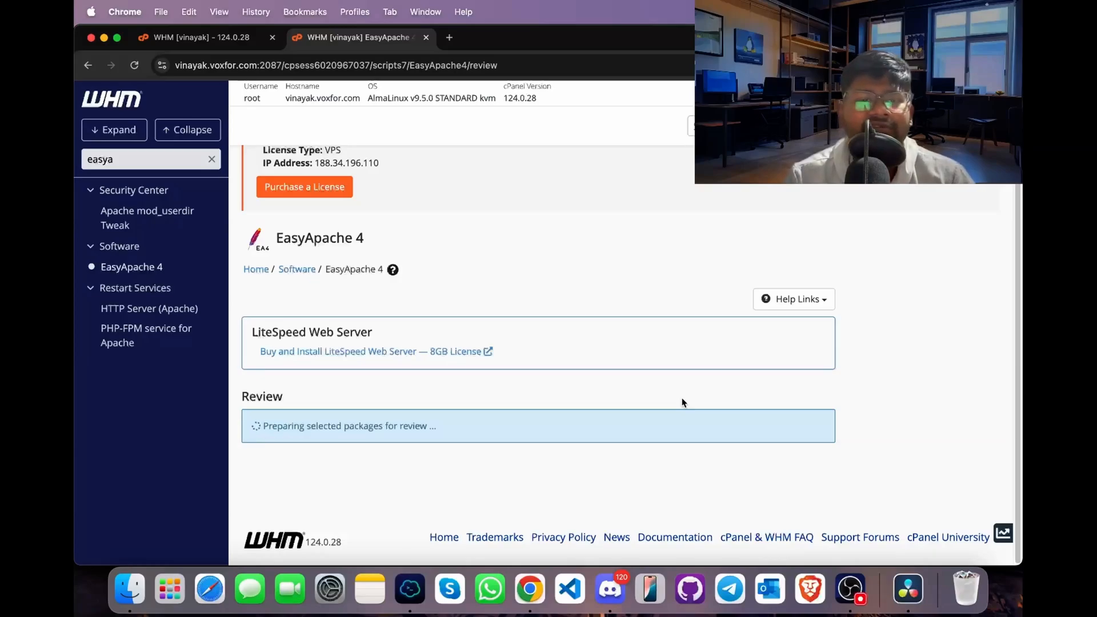
- Review the profile's package list, provision it and close the completed provisioning process
{"action": "scroll", "coordinate": [682, 400], "scroll_direction": "down", "scroll_amount": 3}
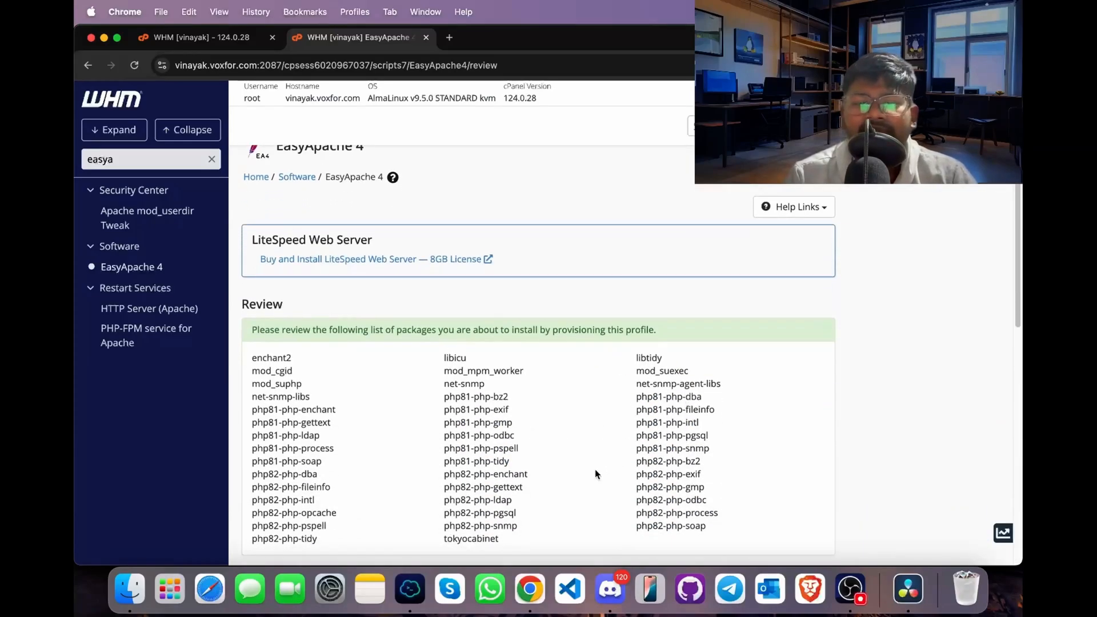
{"action": "scroll", "coordinate": [543, 454], "scroll_direction": "down", "scroll_amount": 2}
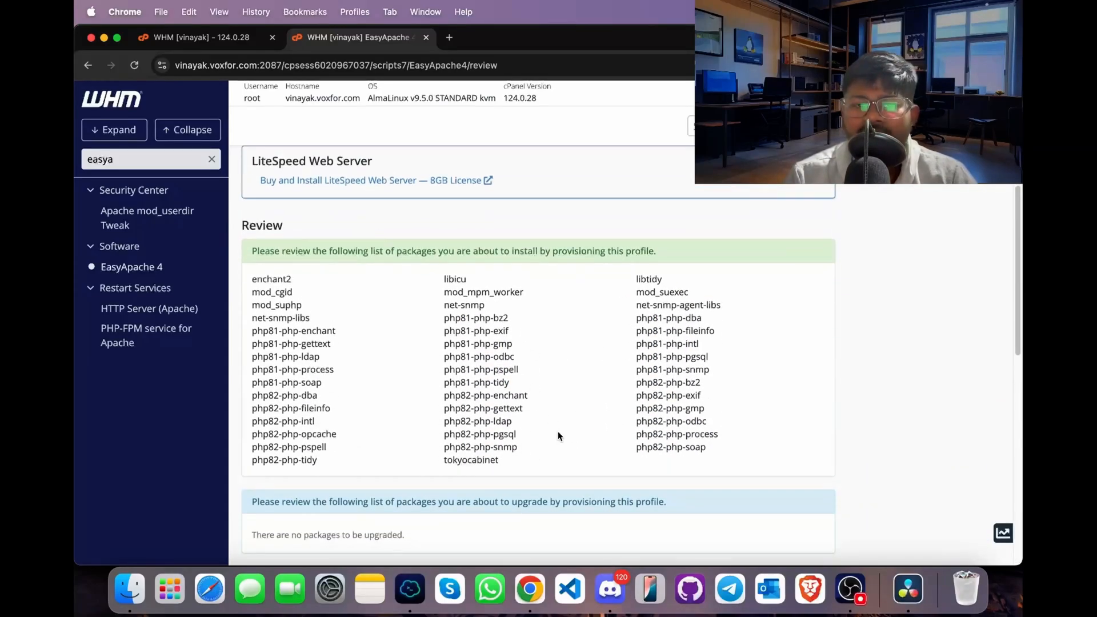
{"action": "scroll", "coordinate": [558, 436], "scroll_direction": "down", "scroll_amount": 10}
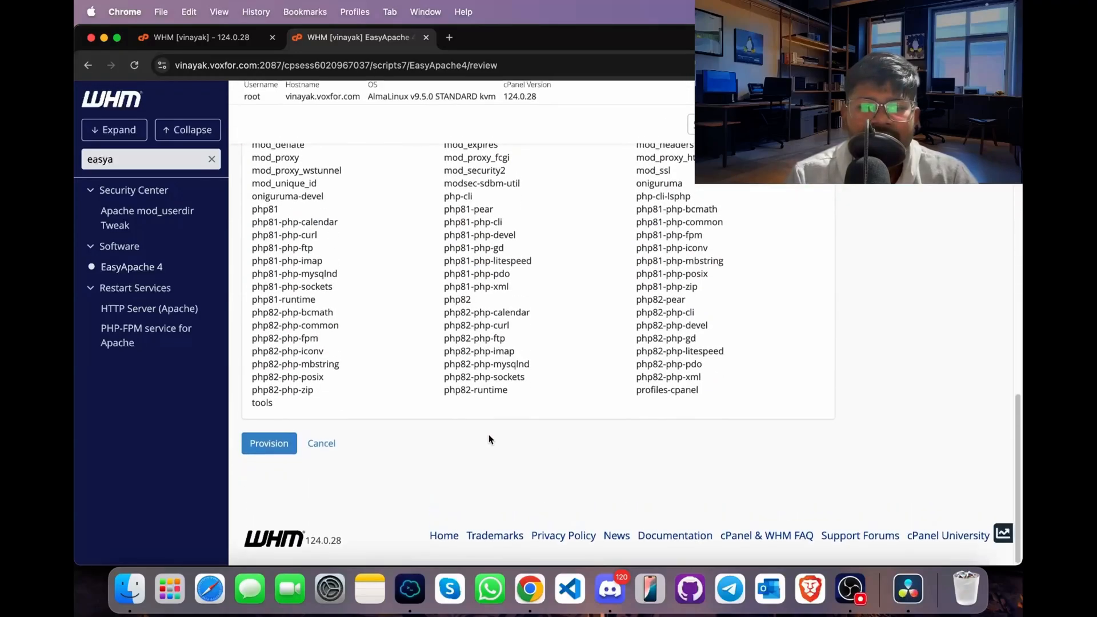
{"action": "left_click", "coordinate": [271, 444]}
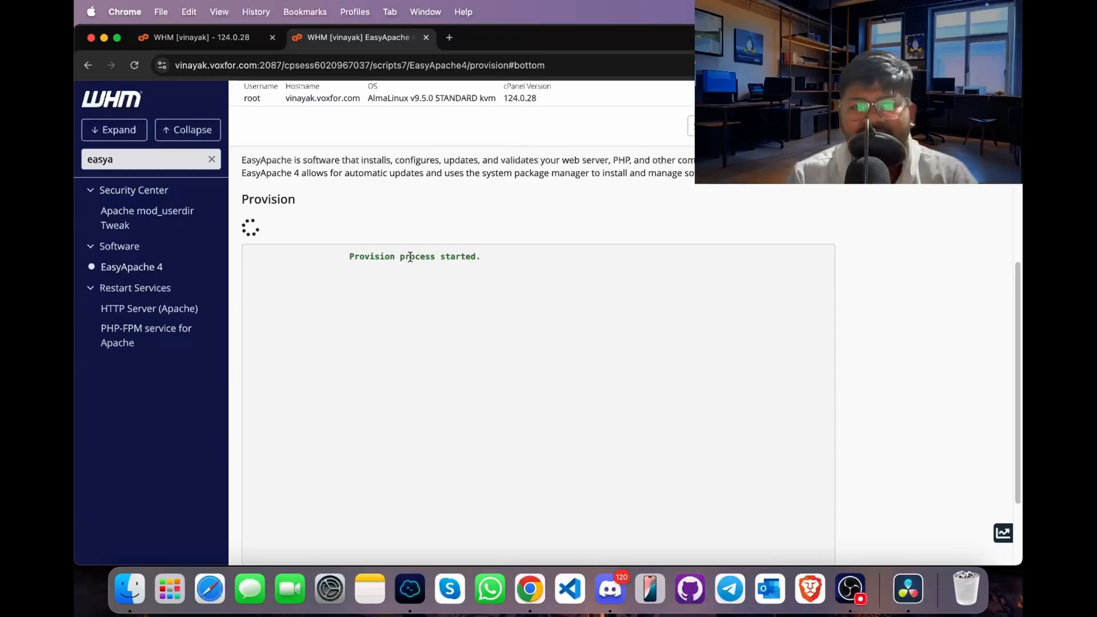
{"action": "scroll", "coordinate": [410, 258], "scroll_direction": "down", "scroll_amount": 1}
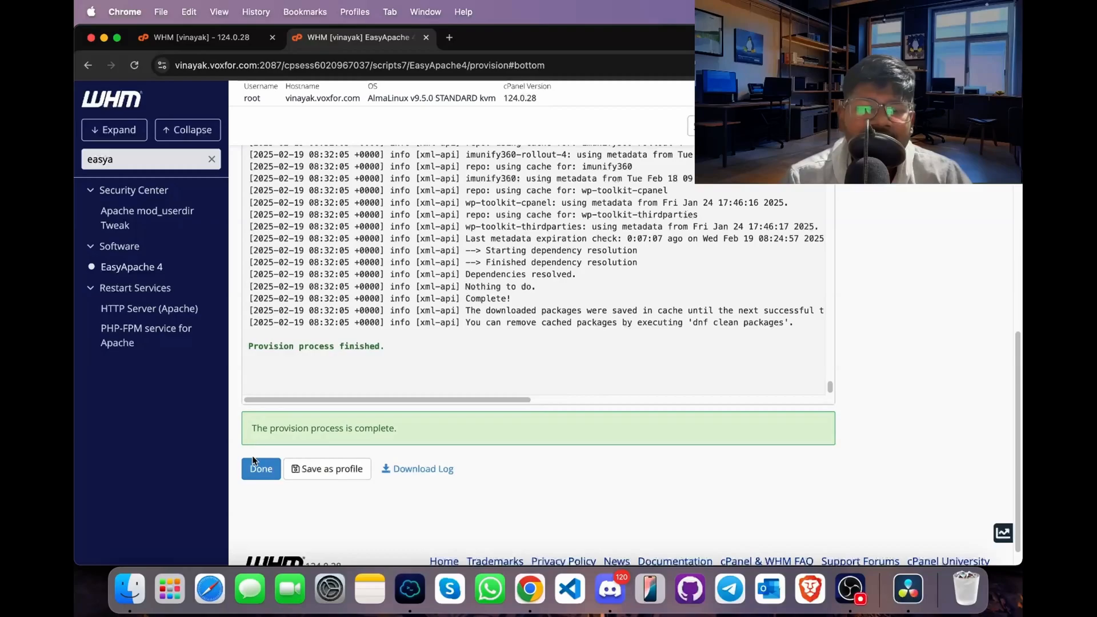
{"action": "left_click", "coordinate": [254, 464]}
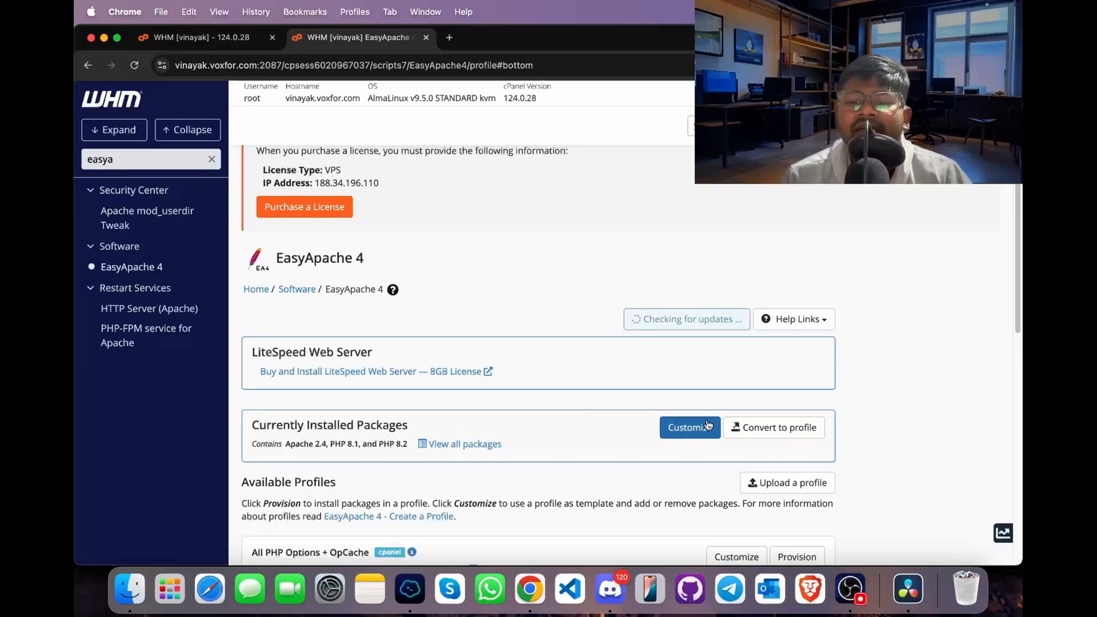
- Start customizing the currently installed EasyApache packages and open the PHP Extensions list
{"action": "left_click", "coordinate": [707, 425]}
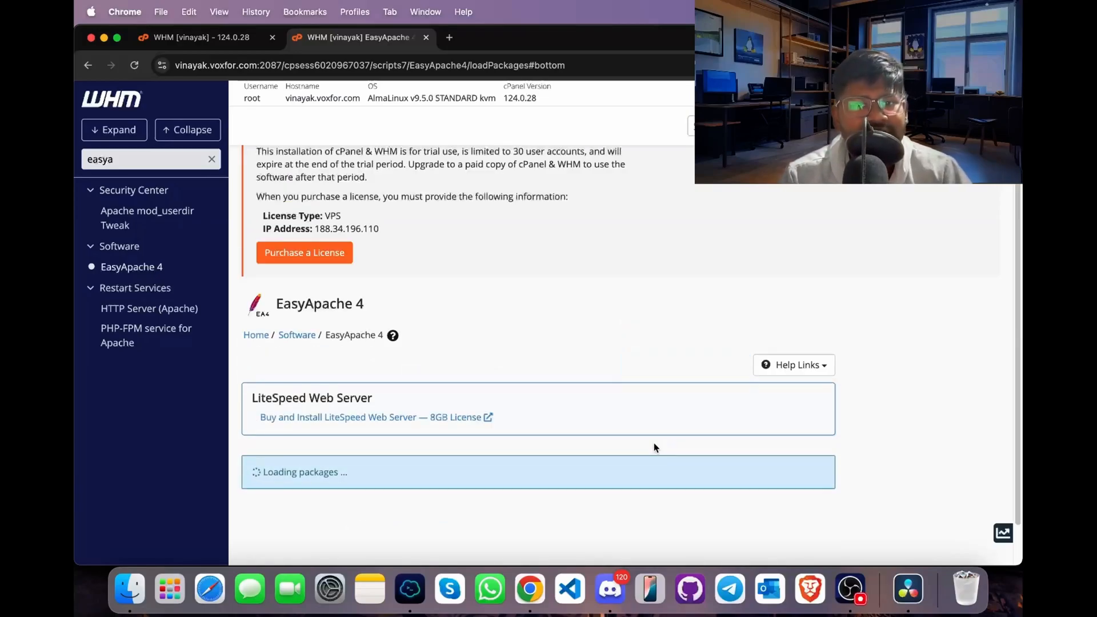
{"action": "scroll", "coordinate": [498, 440], "scroll_direction": "down", "scroll_amount": 5}
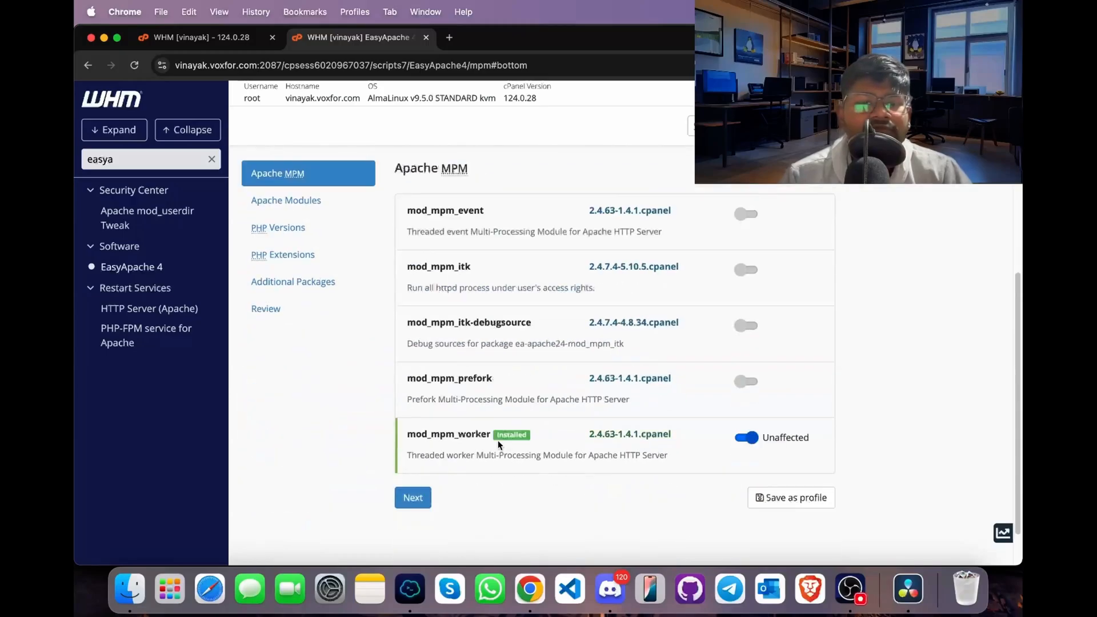
{"action": "left_click", "coordinate": [317, 267]}
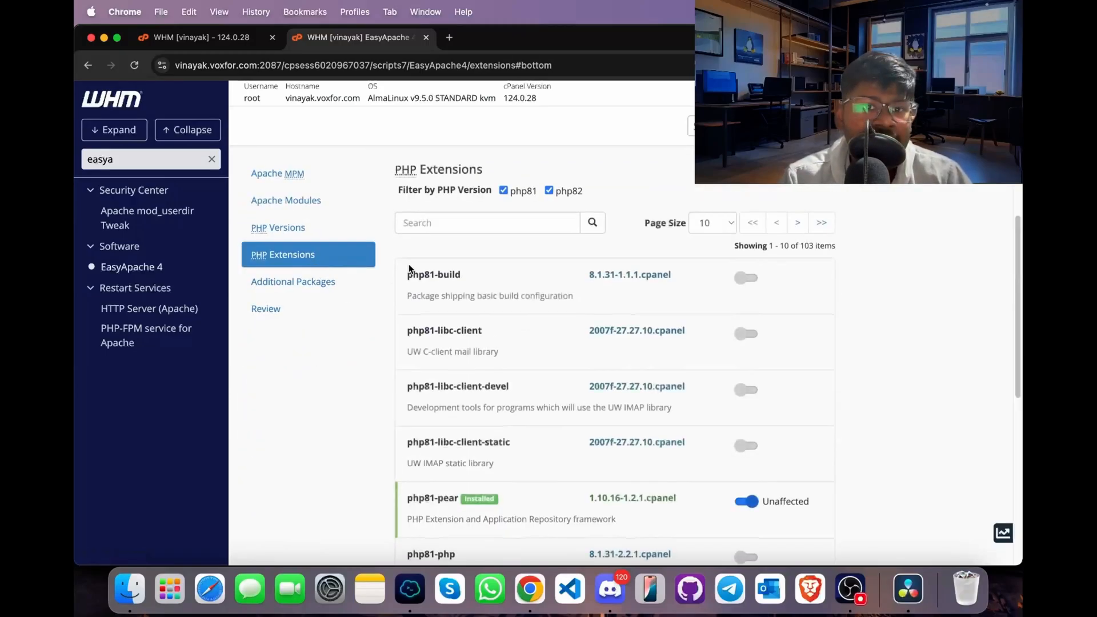
- Search the PHP extensions for "ioncube" and mark php81-php-ioncube14 and php82-php-ioncube14 for installation
{"action": "left_click", "coordinate": [476, 216]}
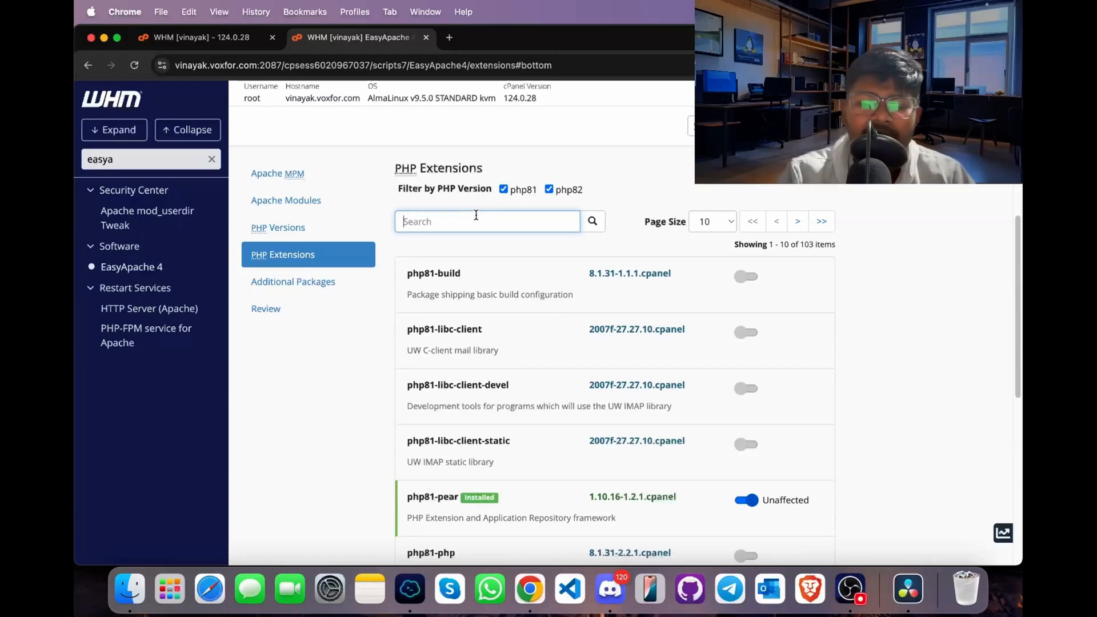
{"action": "type", "text": "ioncube"}
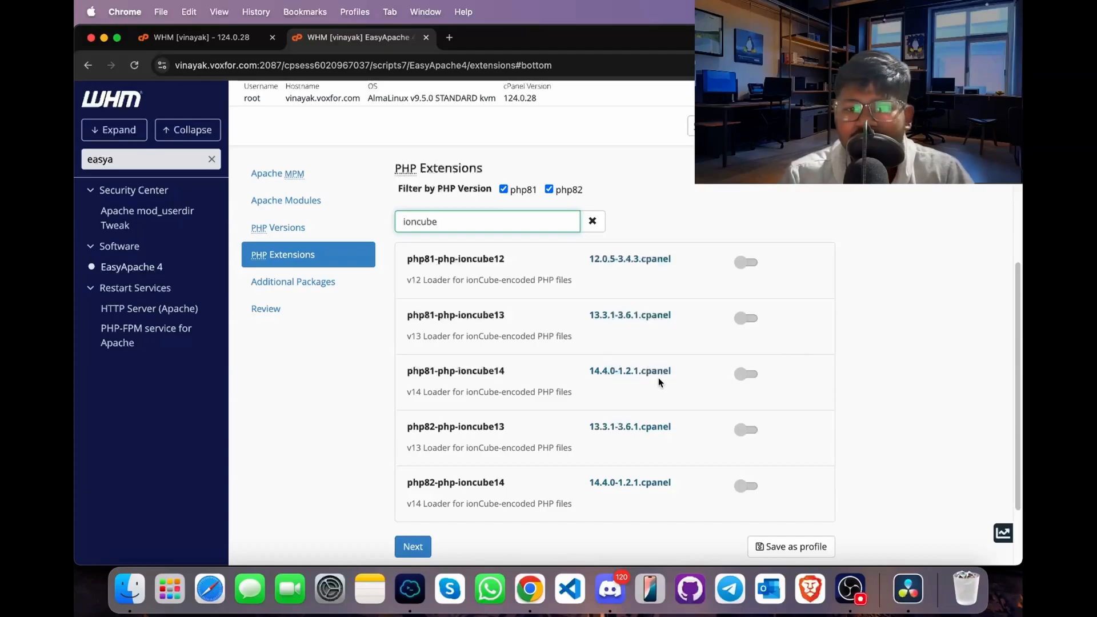
{"action": "left_click", "coordinate": [740, 374]}
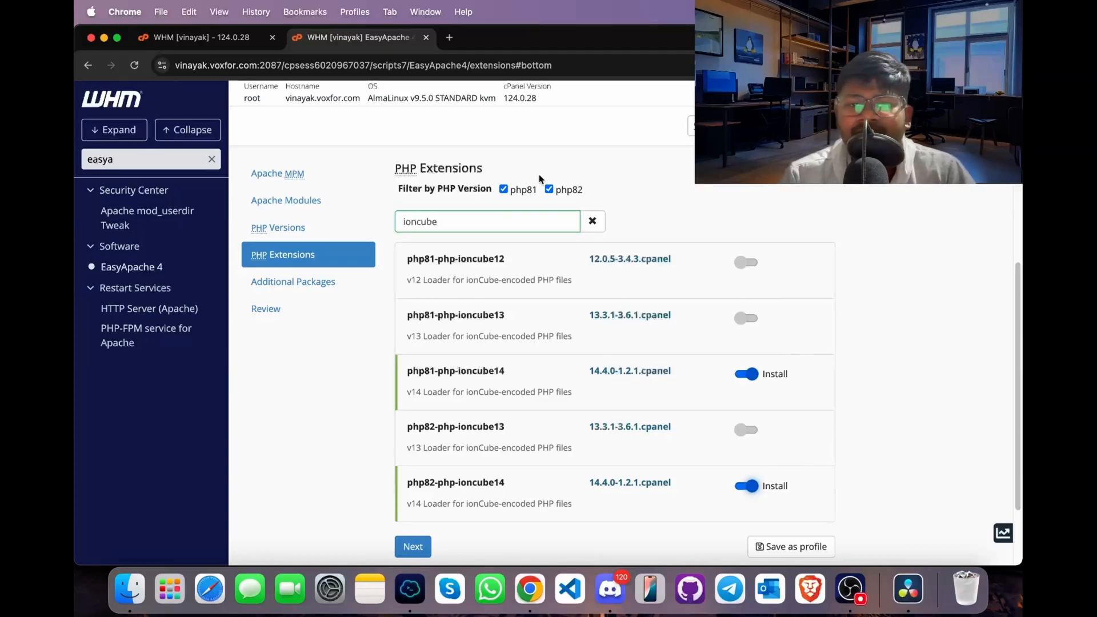
- Clear the ioncube filter and search the PHP extensions for "bcma" to check the bcmath packages
{"action": "left_click", "coordinate": [583, 224]}
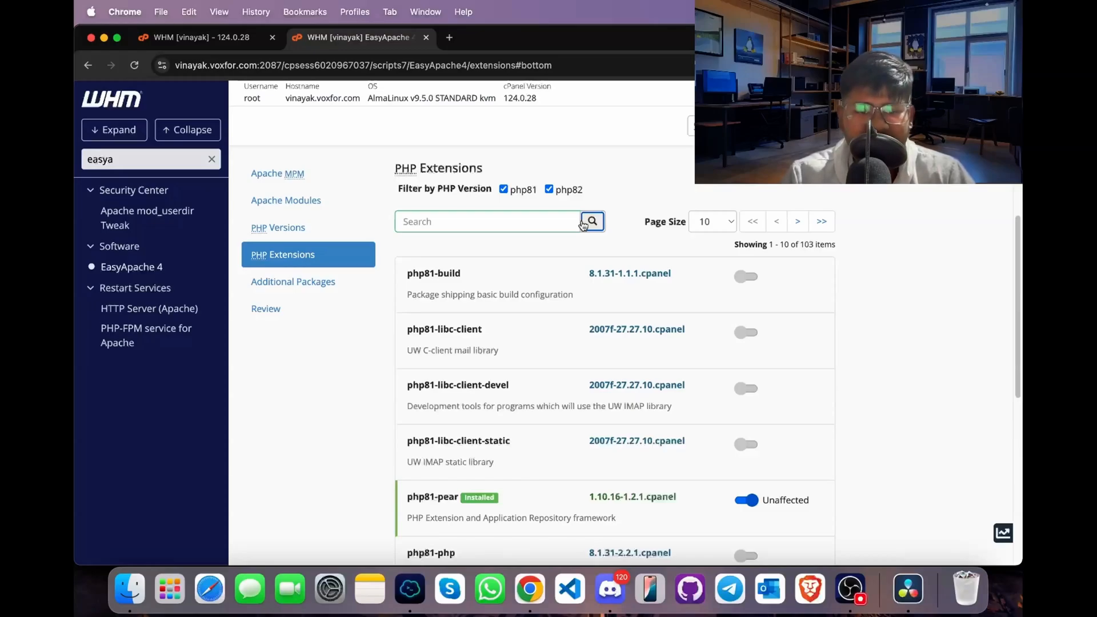
{"action": "left_click", "coordinate": [469, 228]}
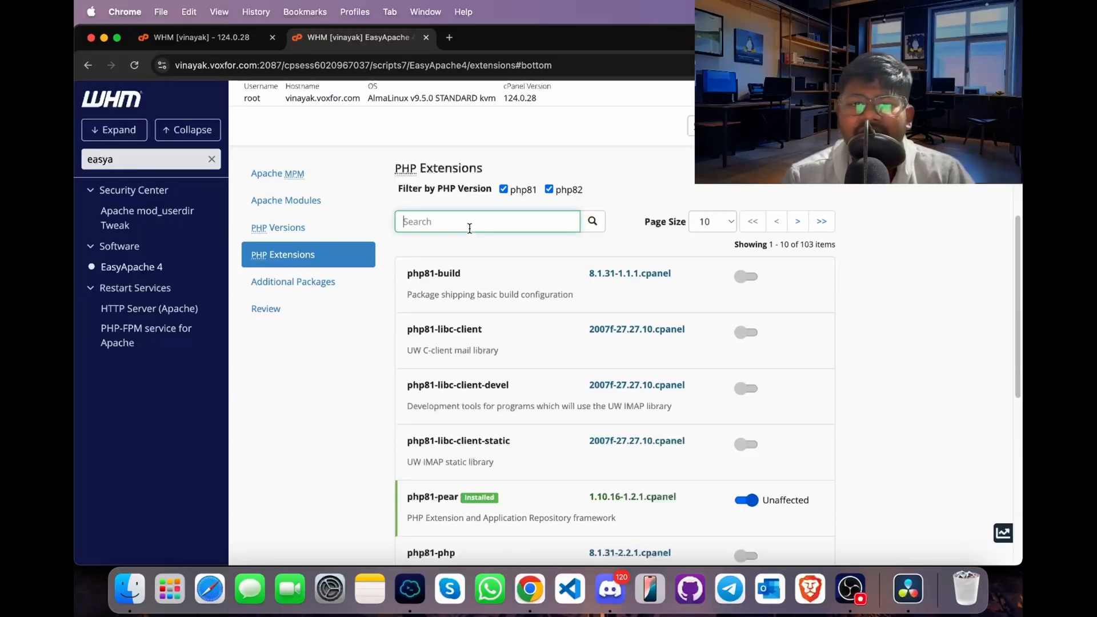
{"action": "type", "text": "ioncube"}
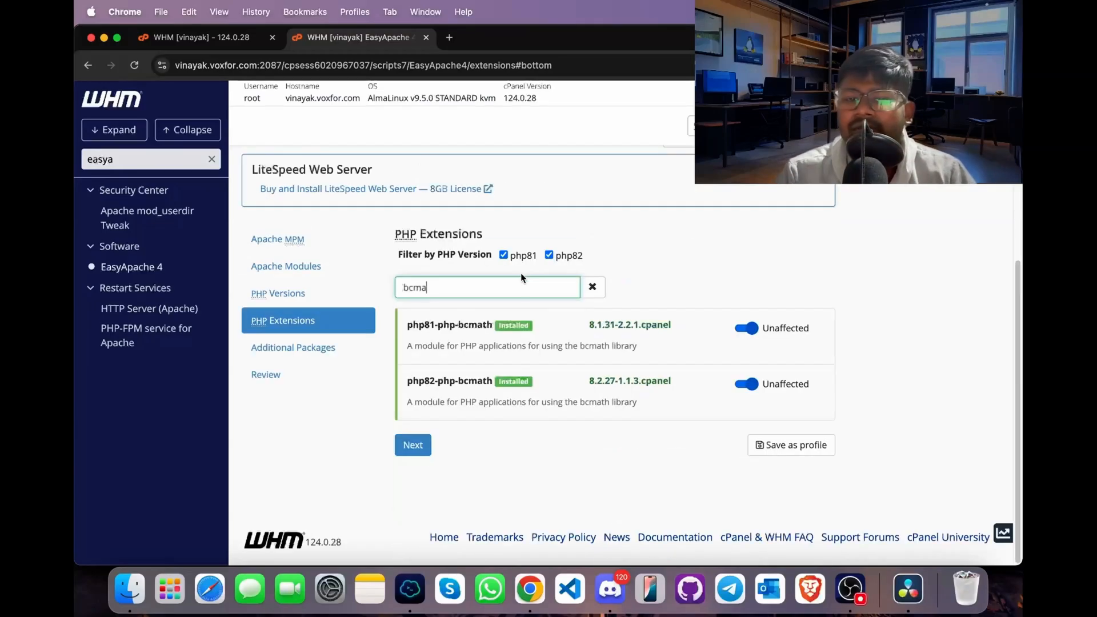
- Clear the bcmath filter and search the PHP extensions for "devel"
{"action": "left_click", "coordinate": [590, 286]}
{"action": "left_click", "coordinate": [498, 278]}
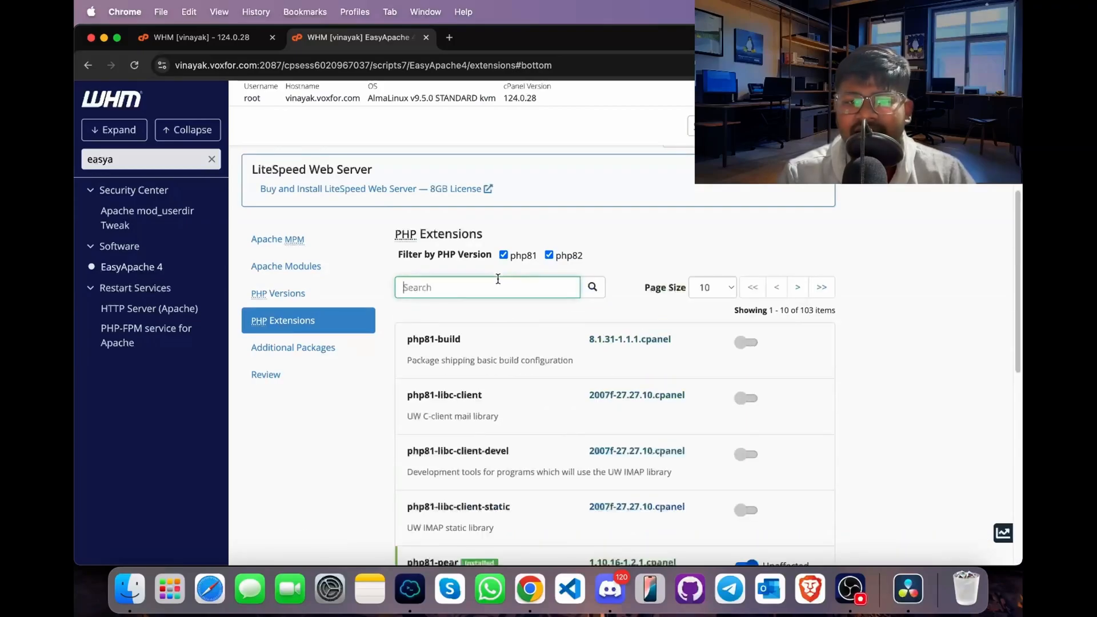
{"action": "scroll", "coordinate": [498, 279], "scroll_direction": "down", "scroll_amount": 10}
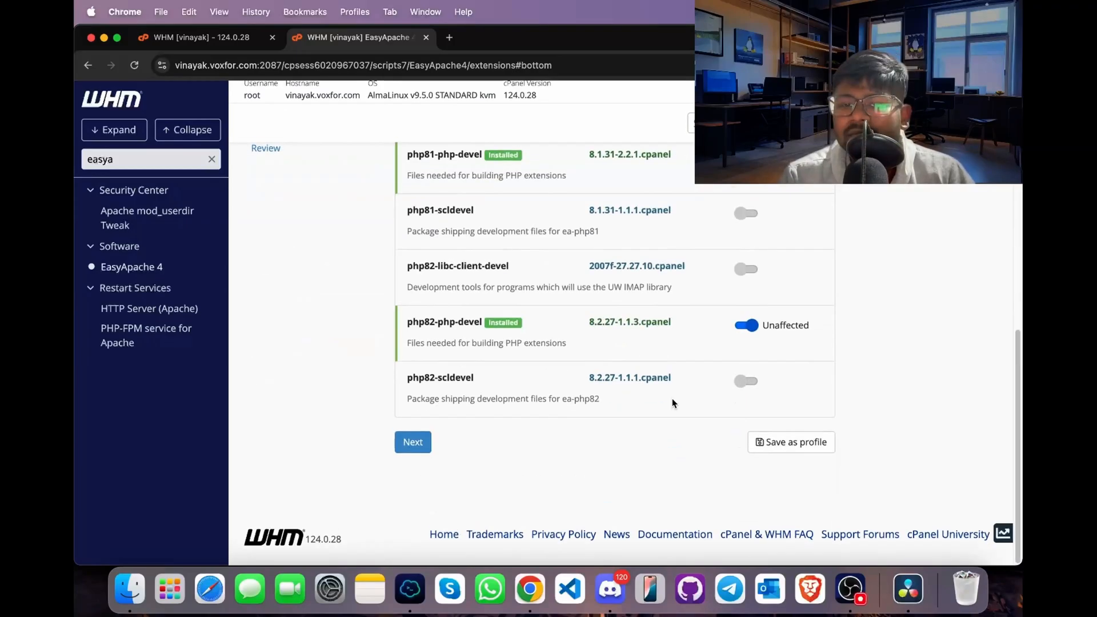
{"action": "scroll", "coordinate": [672, 398], "scroll_direction": "up", "scroll_amount": 1}
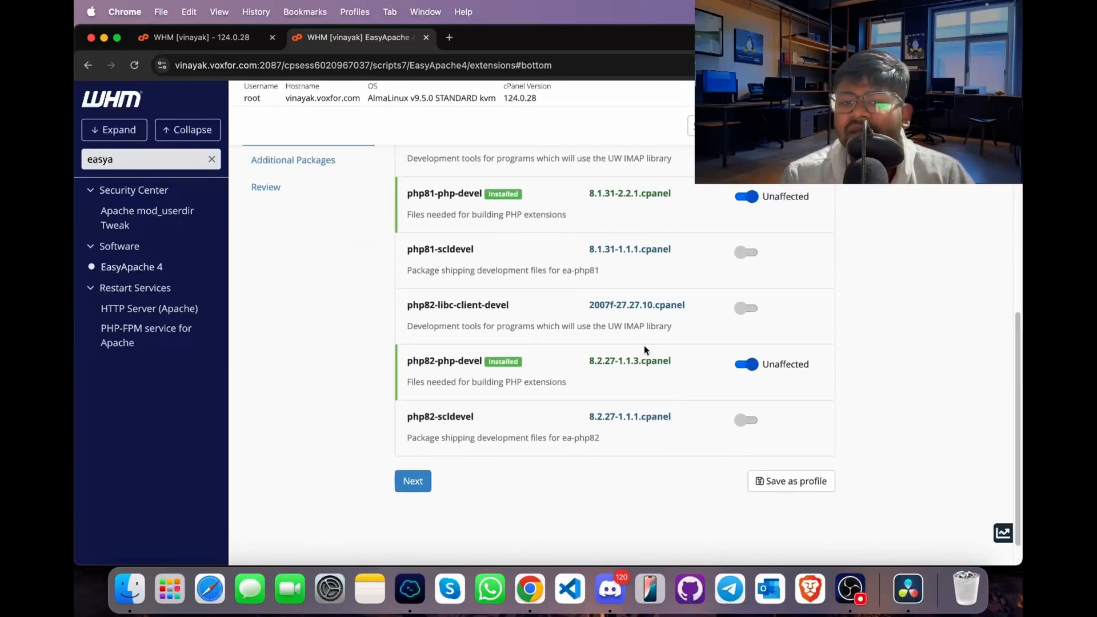
- Mark php81-scldevel, php82-libc-client-devel and php82-scldevel for installation, accepting the package conflict resolution that replaces php81-scldevel
{"action": "left_click", "coordinate": [746, 252]}
{"action": "left_click", "coordinate": [744, 311]}
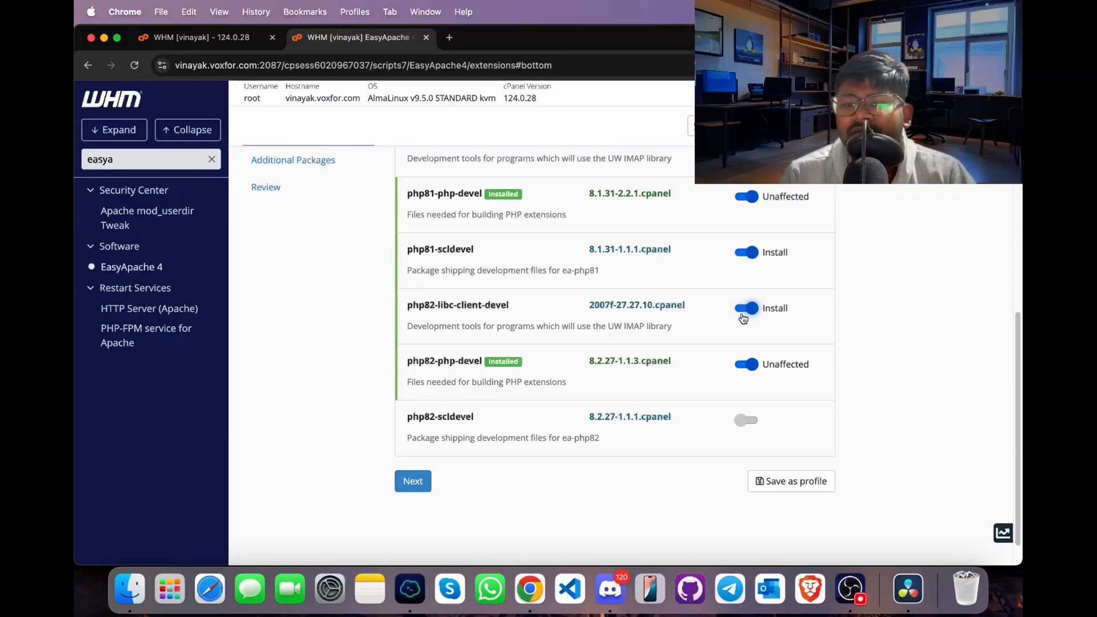
{"action": "left_click", "coordinate": [744, 421]}
{"action": "scroll", "coordinate": [714, 425], "scroll_direction": "down", "scroll_amount": 4}
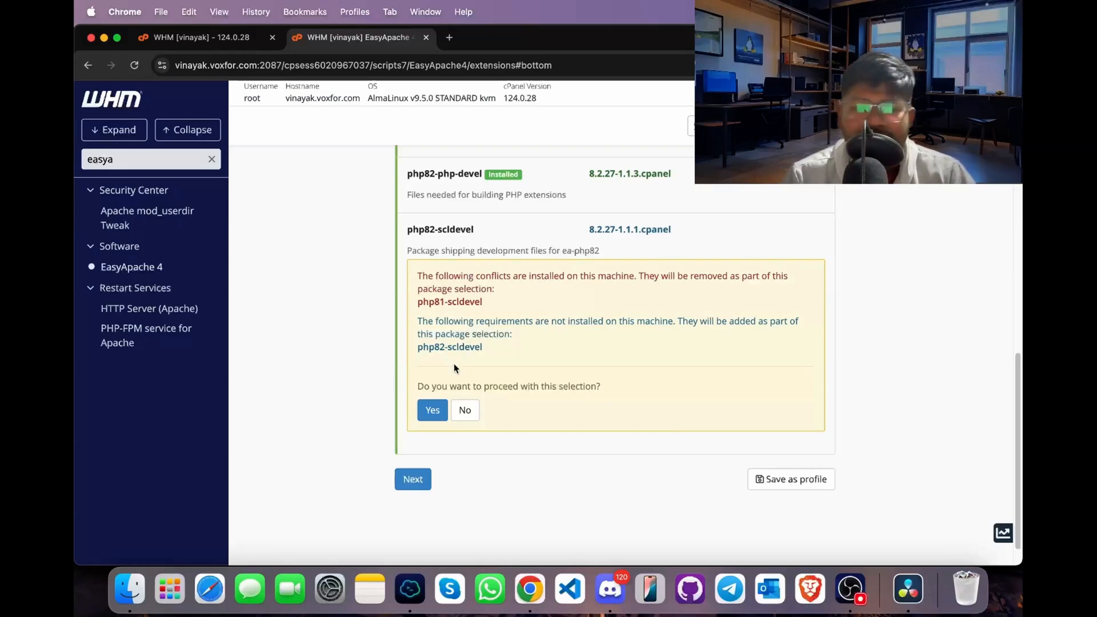
{"action": "left_click", "coordinate": [435, 411]}
{"action": "scroll", "coordinate": [343, 434], "scroll_direction": "up", "scroll_amount": 6}
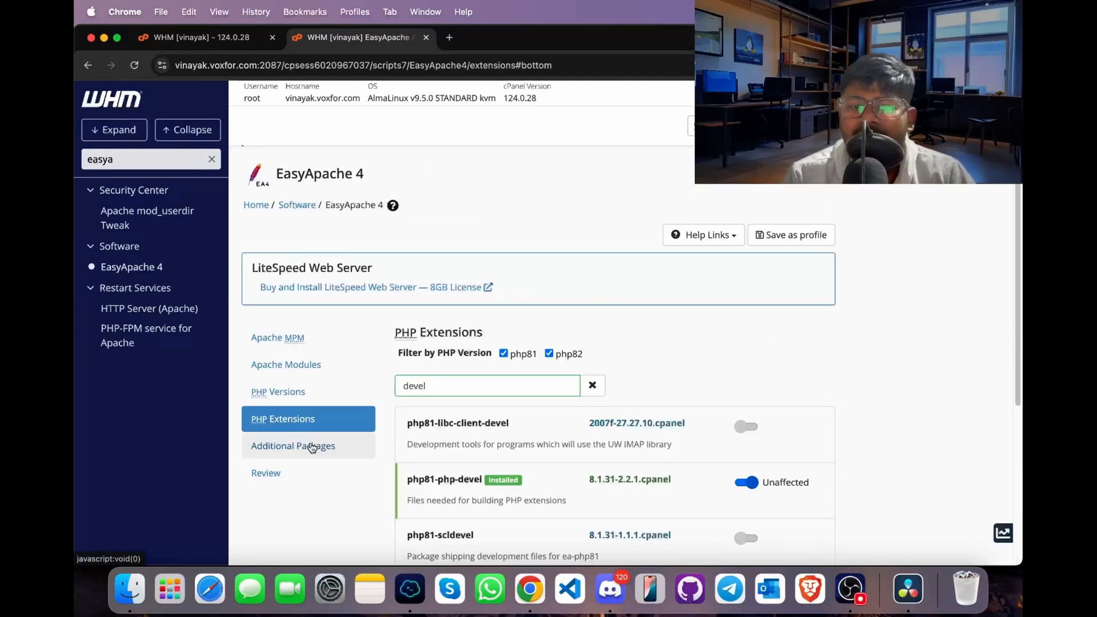
- Go to the Additional Packages list and mark nginx for installation
{"action": "left_click", "coordinate": [312, 446]}
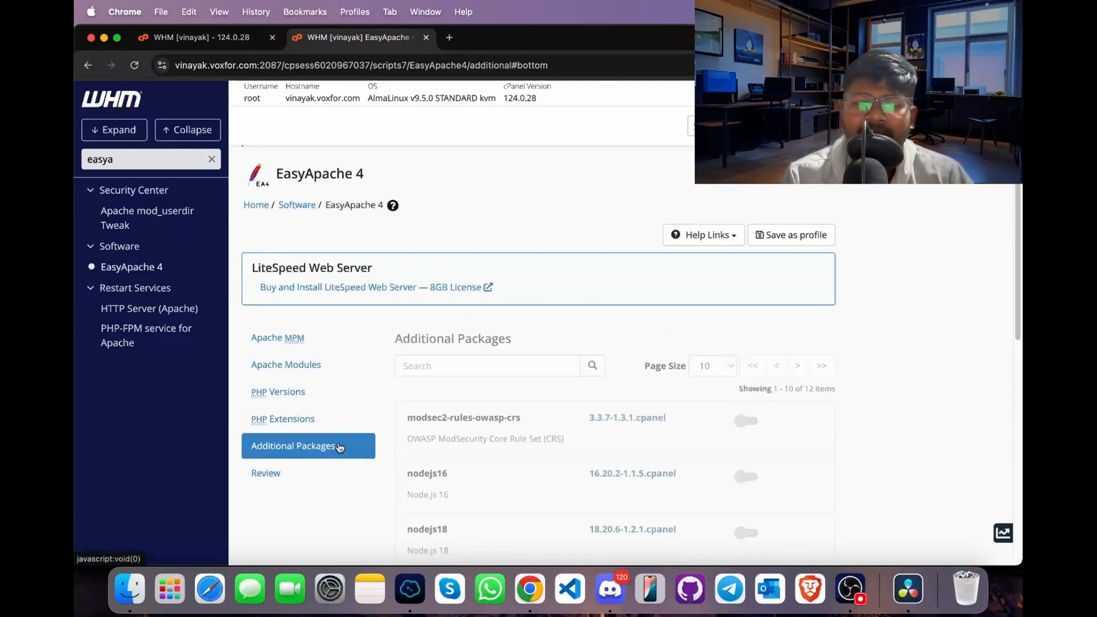
{"action": "scroll", "coordinate": [489, 417], "scroll_direction": "down", "scroll_amount": 4}
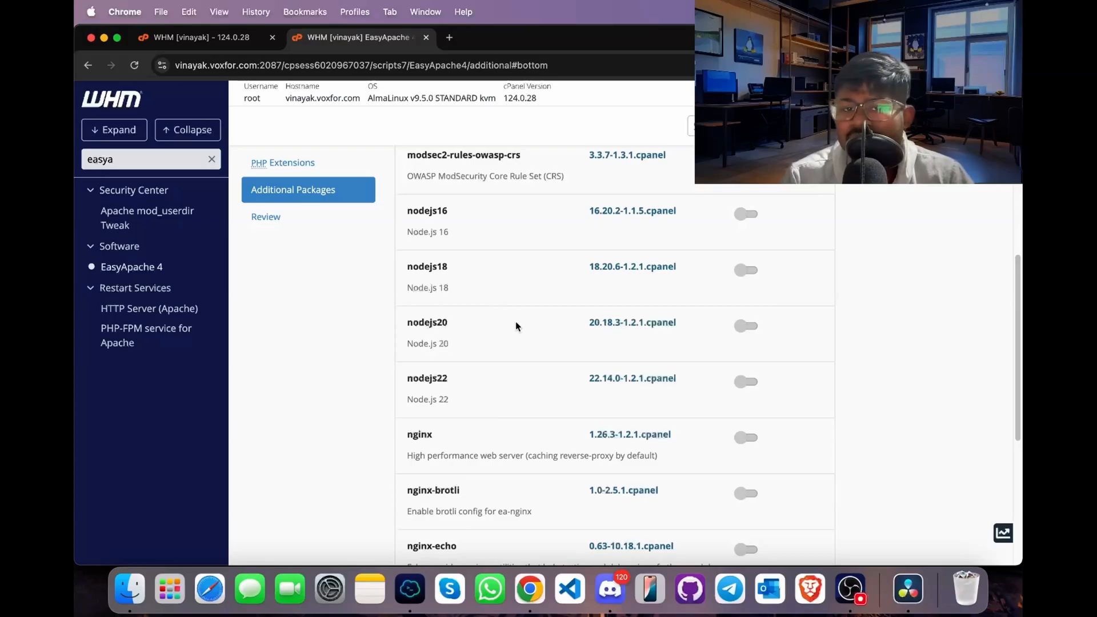
{"action": "scroll", "coordinate": [450, 279], "scroll_direction": "down", "scroll_amount": 4}
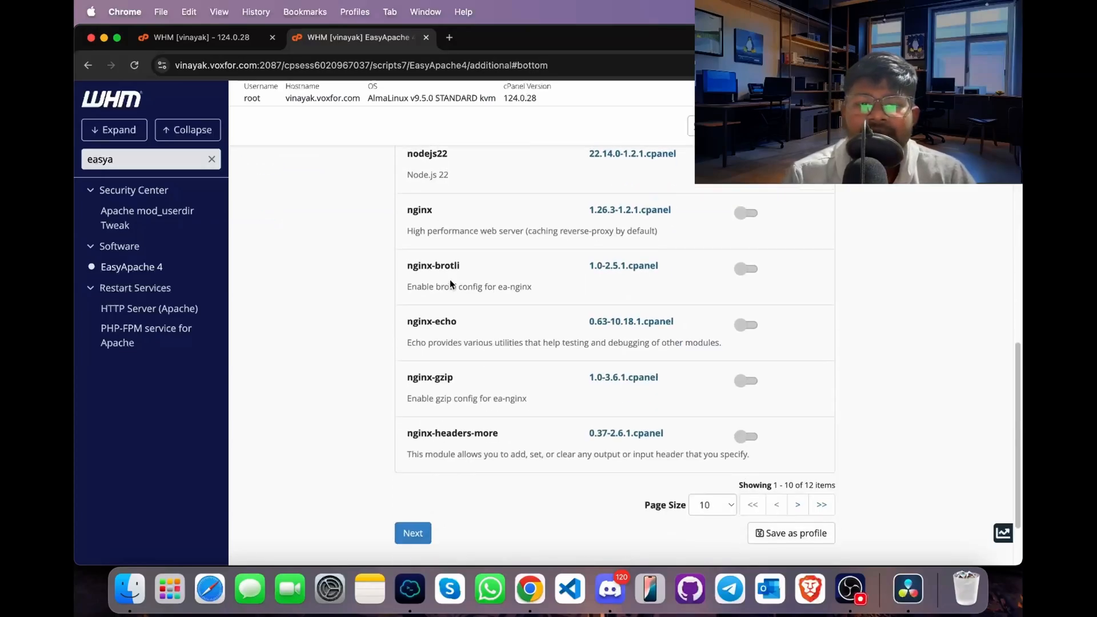
{"action": "scroll", "coordinate": [450, 279], "scroll_direction": "up", "scroll_amount": 2}
{"action": "left_click", "coordinate": [748, 303]}
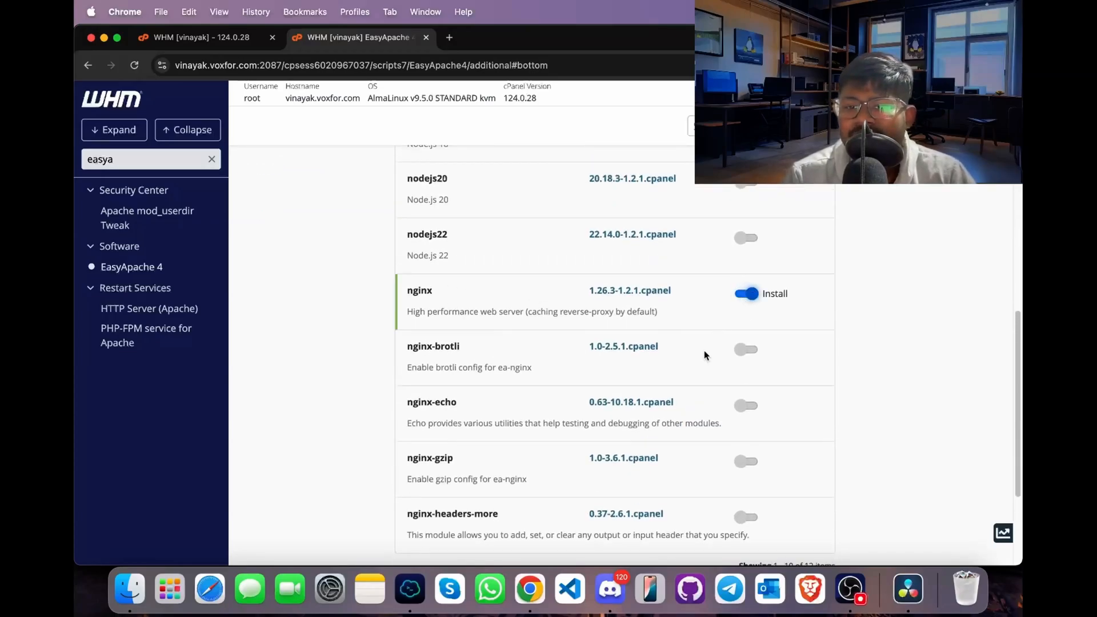
- Review the selected EasyApache packages and provision them
{"action": "scroll", "coordinate": [703, 351], "scroll_direction": "up", "scroll_amount": 3}
{"action": "left_click", "coordinate": [282, 264]}
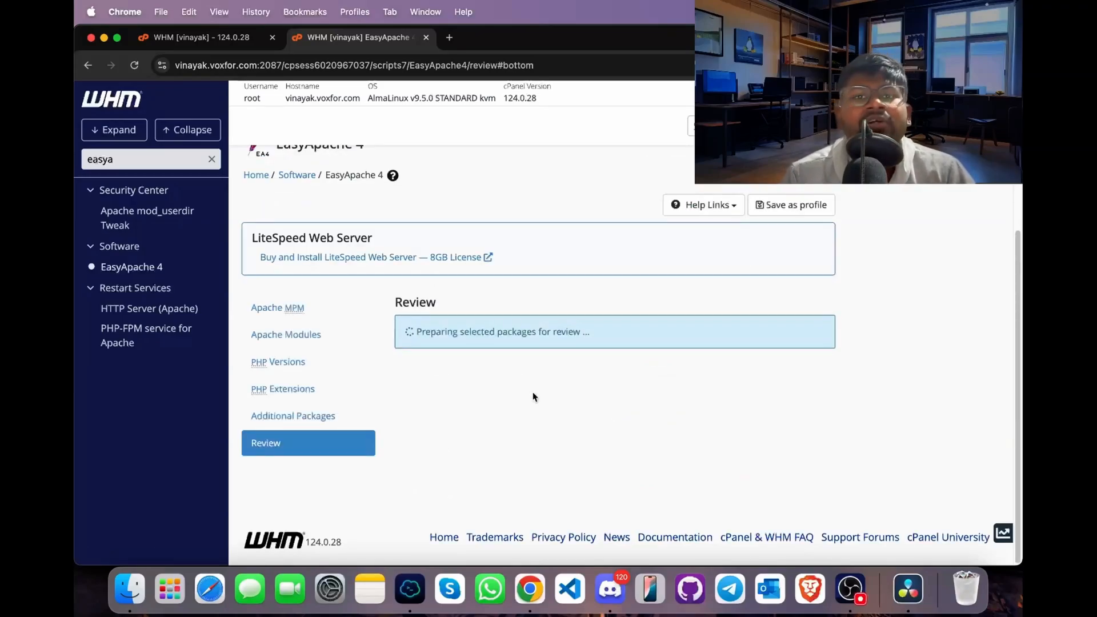
{"action": "scroll", "coordinate": [534, 394], "scroll_direction": "down", "scroll_amount": 10}
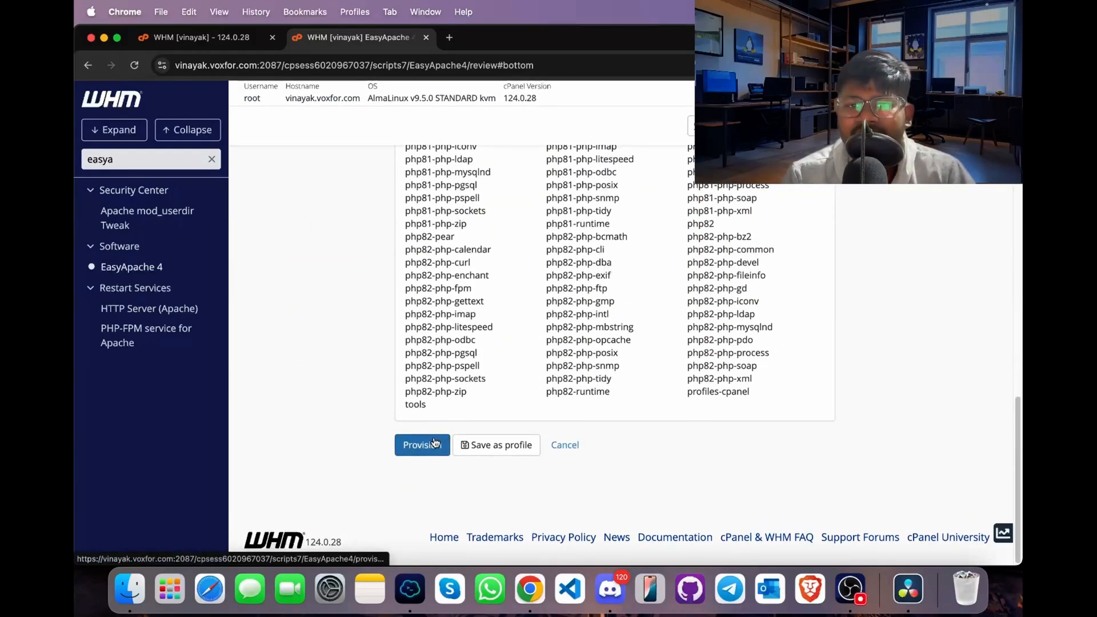
{"action": "left_click", "coordinate": [434, 442]}
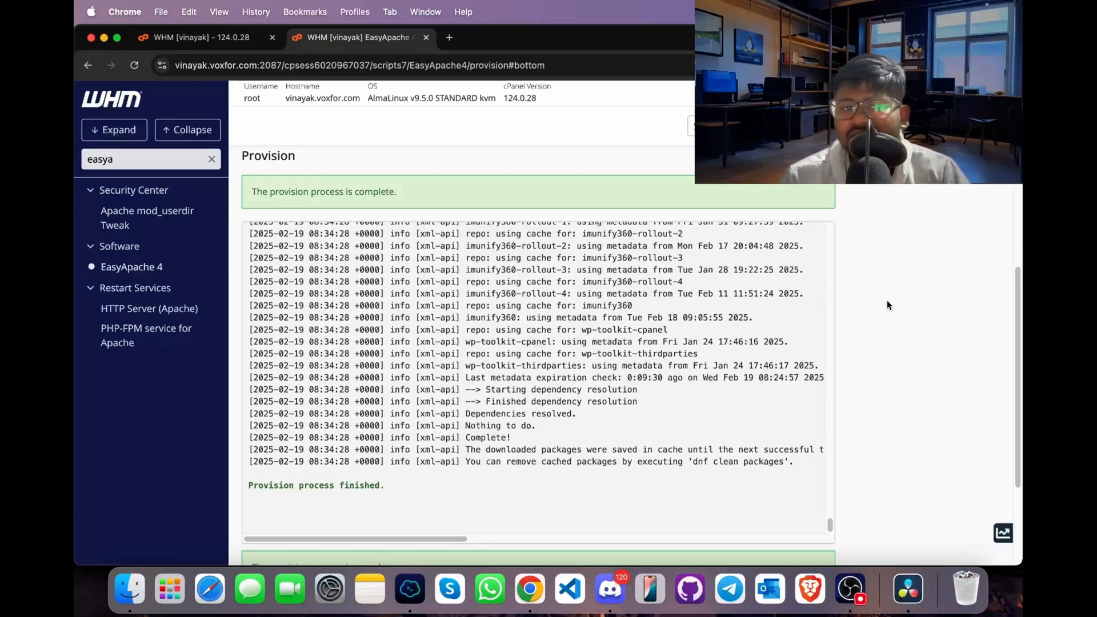
- Search the WHM tools for "ssl", open Manage AutoSSL and check the AutoSSL provider settings
{"action": "left_click", "coordinate": [211, 158]}
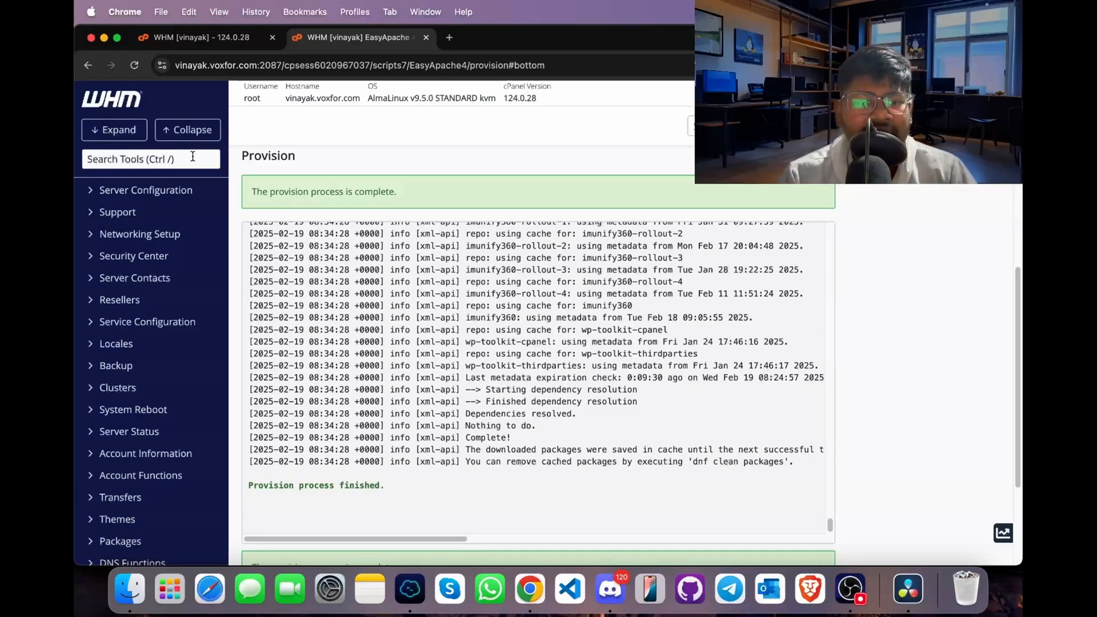
{"action": "type", "text": "ssl"}
{"action": "left_click", "coordinate": [147, 547]}
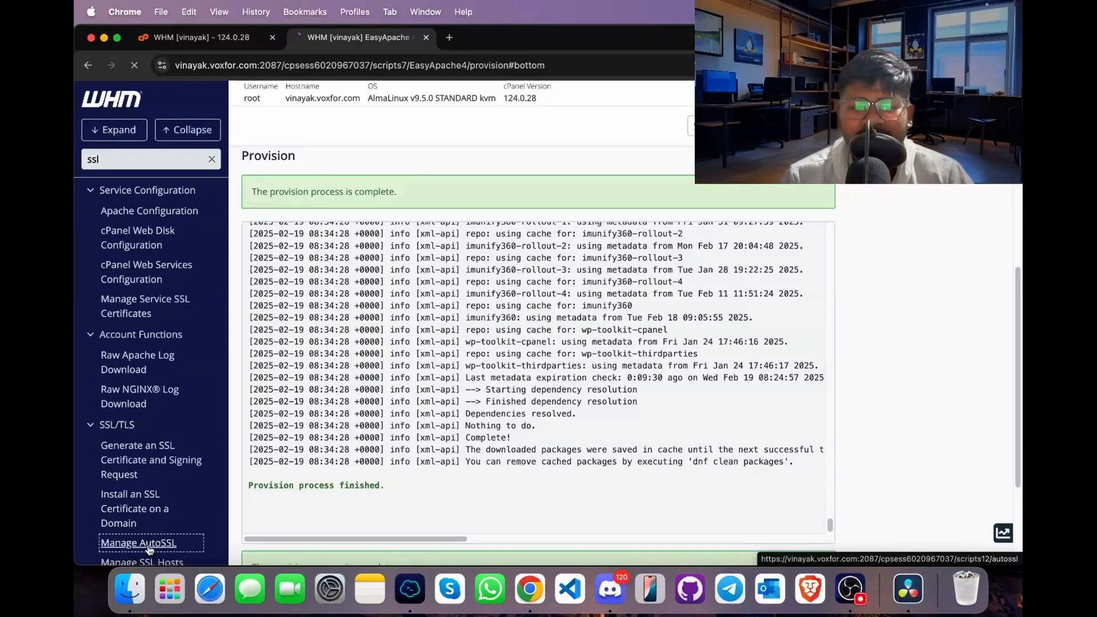
{"action": "scroll", "coordinate": [523, 441], "scroll_direction": "down", "scroll_amount": 6}
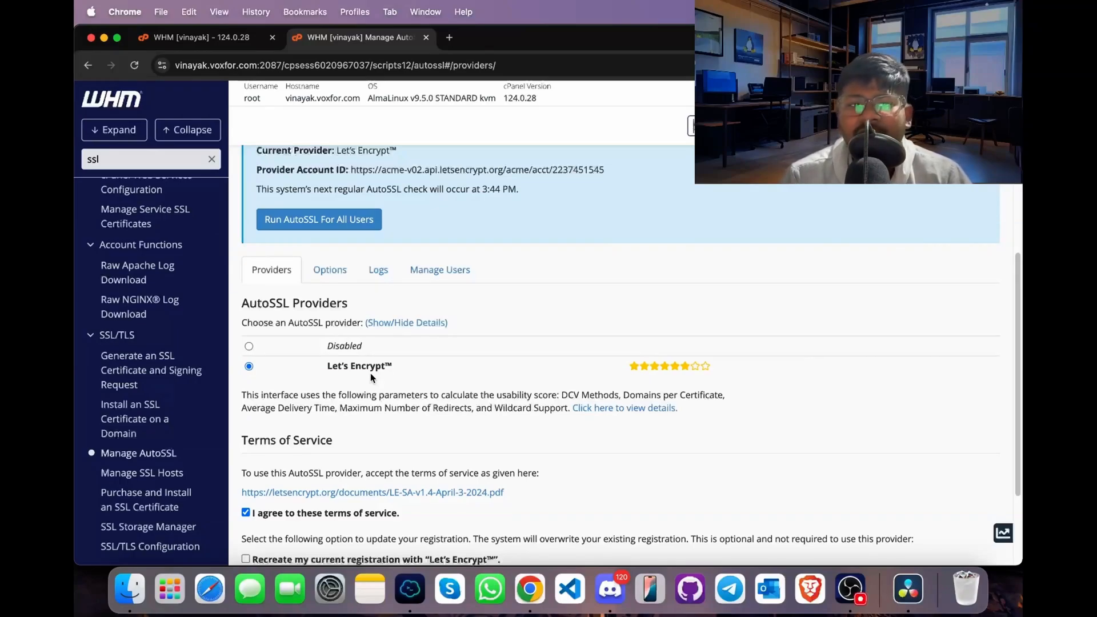
{"action": "scroll", "coordinate": [370, 372], "scroll_direction": "down", "scroll_amount": 2}
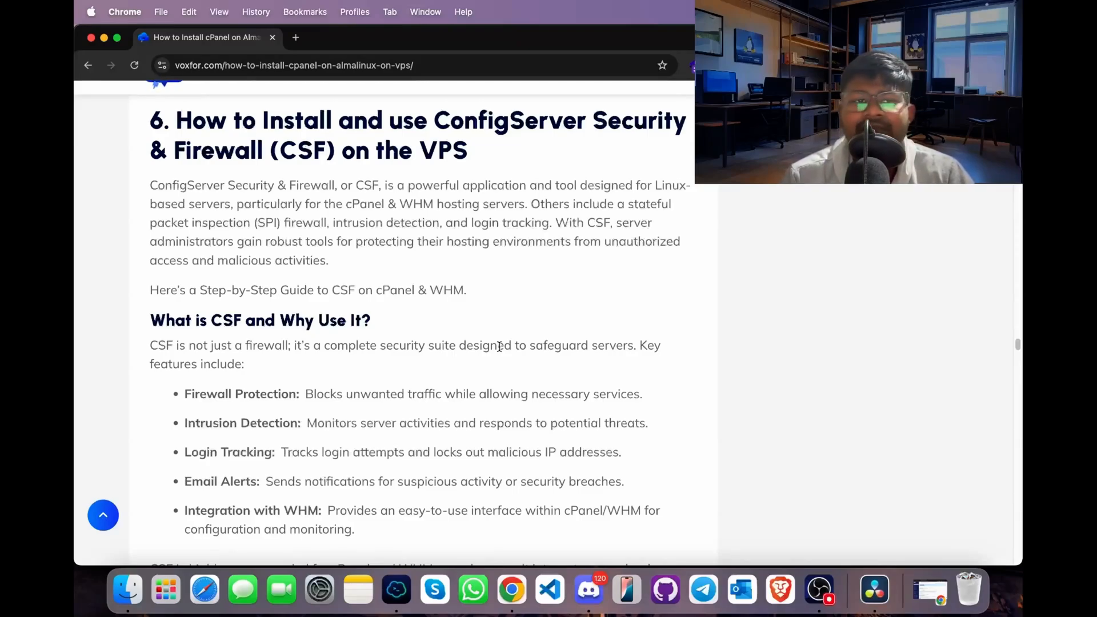
- Copy the server update command from the guide's CSF section and run sudo dnf update -y in the Termius session
{"action": "scroll", "coordinate": [499, 345], "scroll_direction": "down", "scroll_amount": 10}
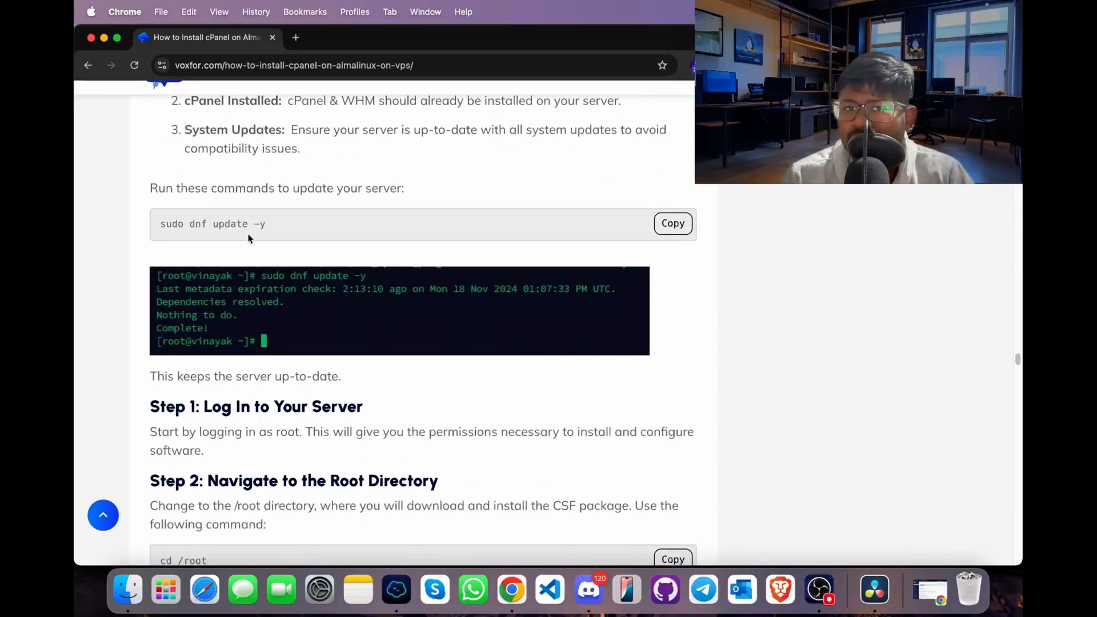
{"action": "left_click", "coordinate": [666, 232]}
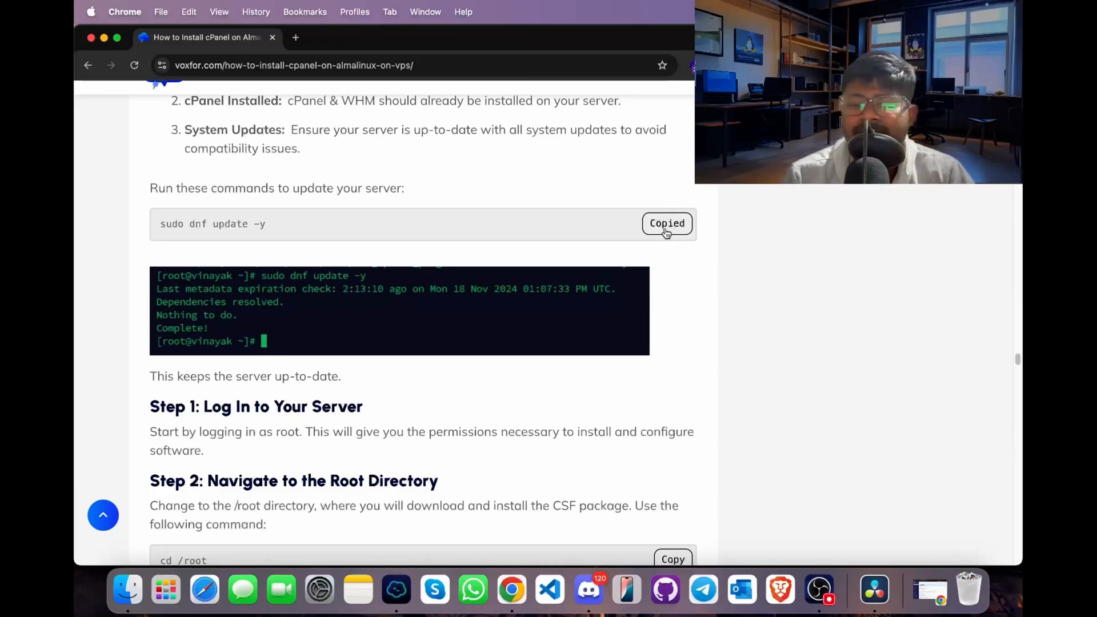
{"action": "left_click", "coordinate": [396, 589]}
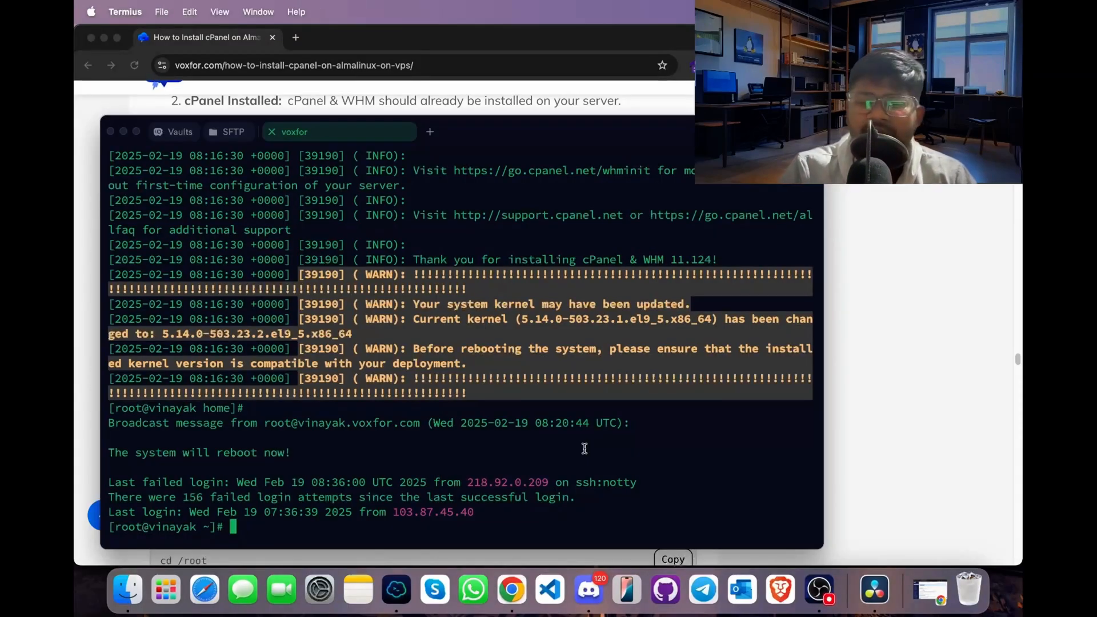
{"action": "key", "text": "super+v"}
{"action": "key", "text": "Return"}
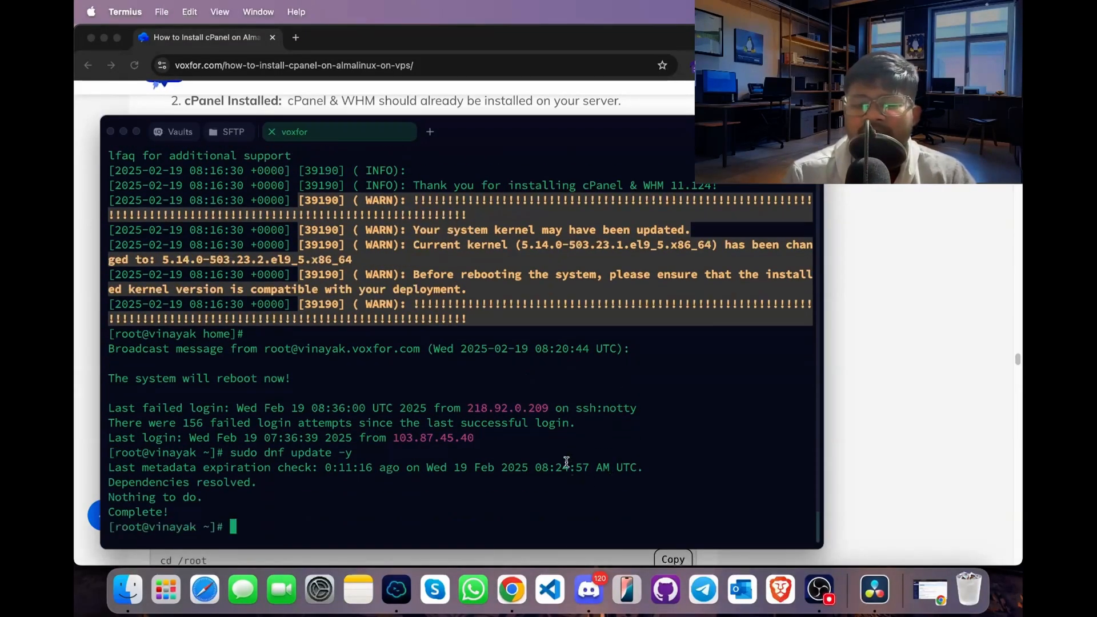
- Copy the root directory command from Step 2 of the guide and run cd /root in Termius
{"action": "left_click", "coordinate": [871, 378]}
{"action": "scroll", "coordinate": [707, 382], "scroll_direction": "down", "scroll_amount": 5}
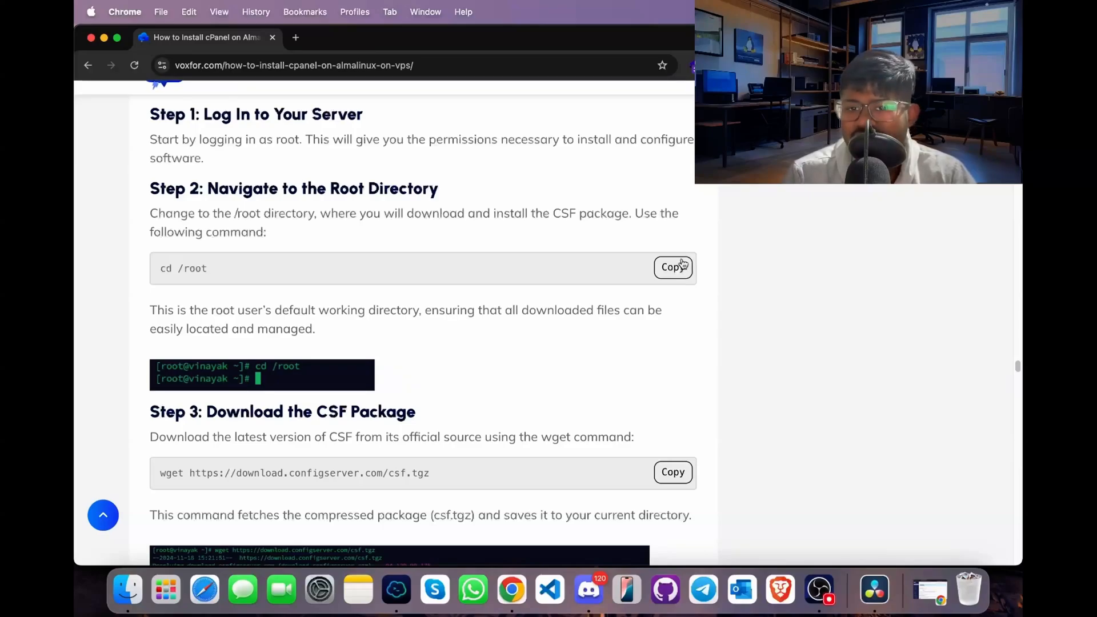
{"action": "left_click", "coordinate": [673, 267]}
{"action": "key", "text": "super+Tab"}
{"action": "key", "text": "super+v"}
{"action": "key", "text": "Return"}
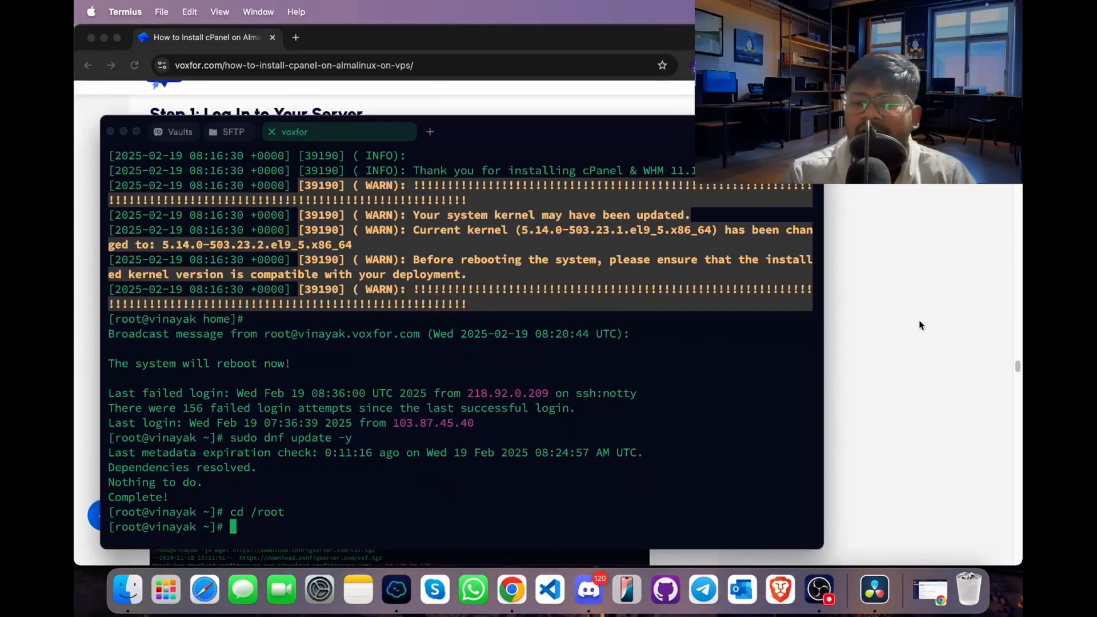
{"action": "key", "text": "super+Tab"}
{"action": "scroll", "coordinate": [707, 330], "scroll_direction": "down", "scroll_amount": 2}
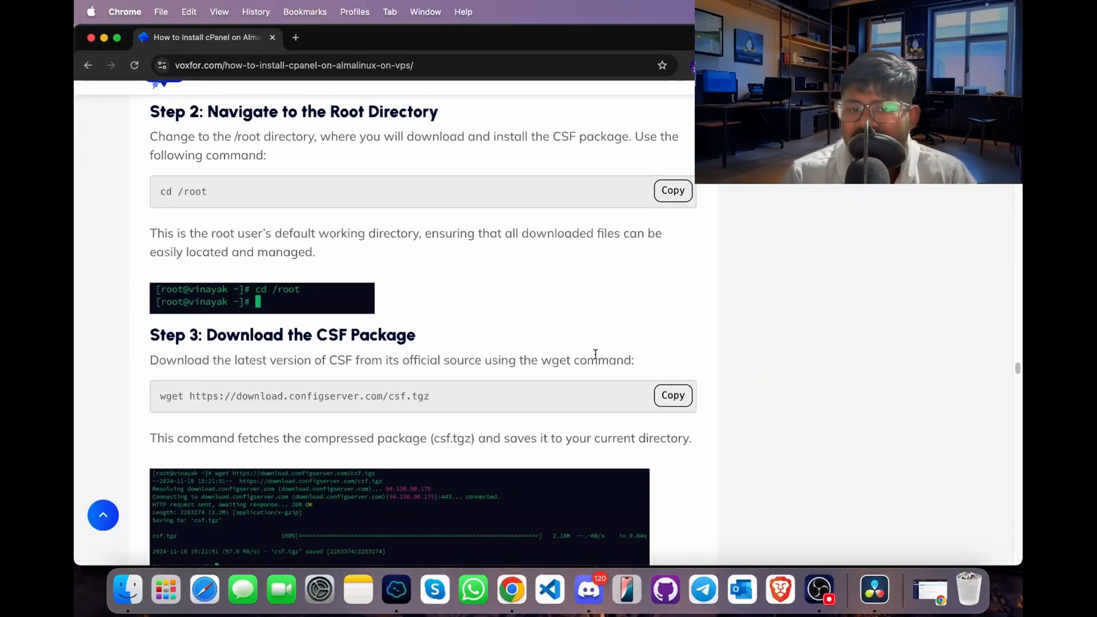
{"action": "left_click", "coordinate": [682, 402]}
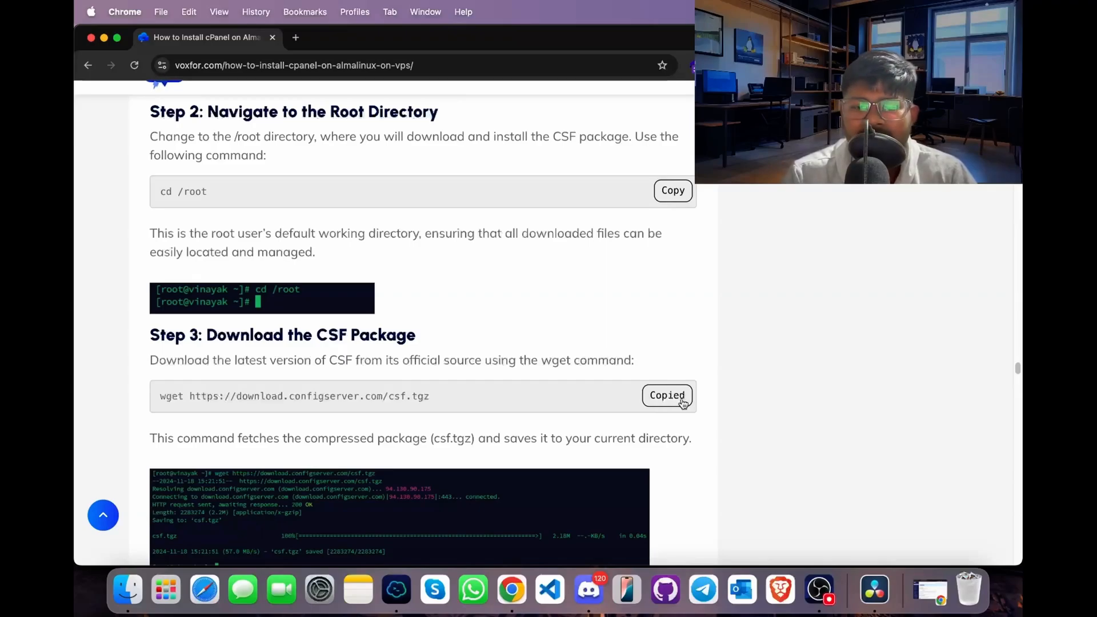
{"action": "left_click", "coordinate": [411, 583]}
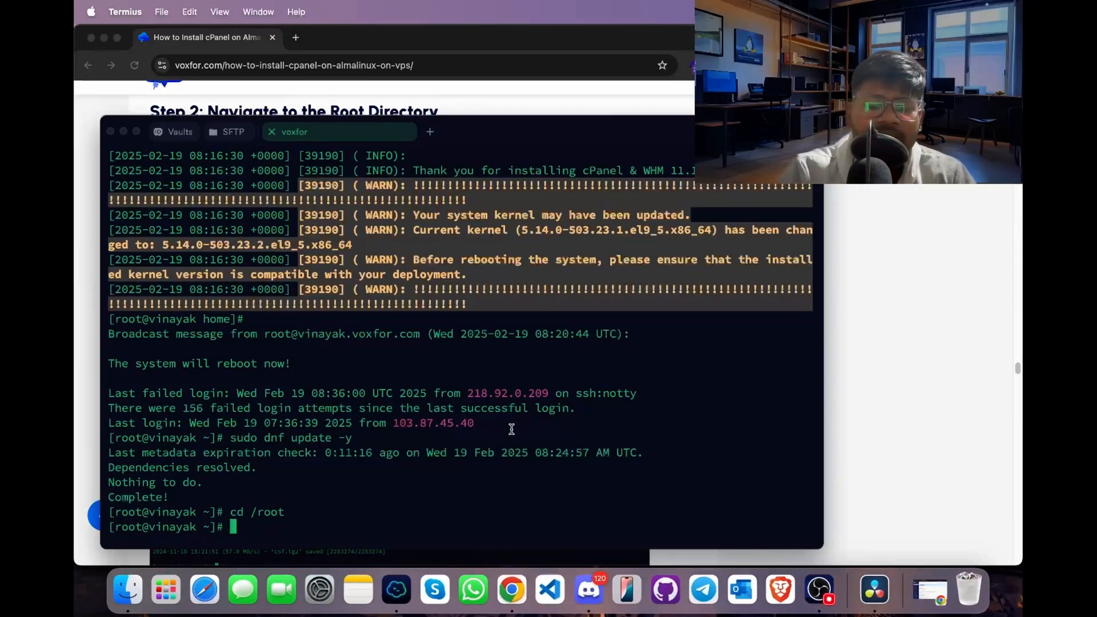
{"action": "key", "text": "super+v"}
{"action": "key", "text": "Return"}
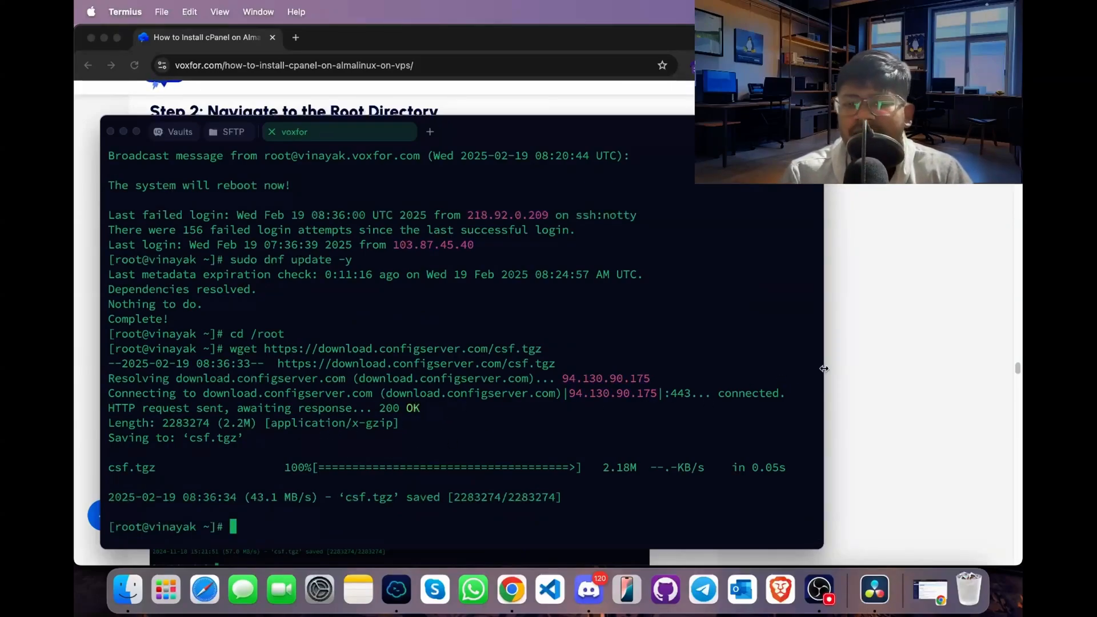
- Extract the downloaded package in Termius with tar -xzf csf.tgz and change into its directory with cd csf
{"action": "left_click", "coordinate": [857, 365]}
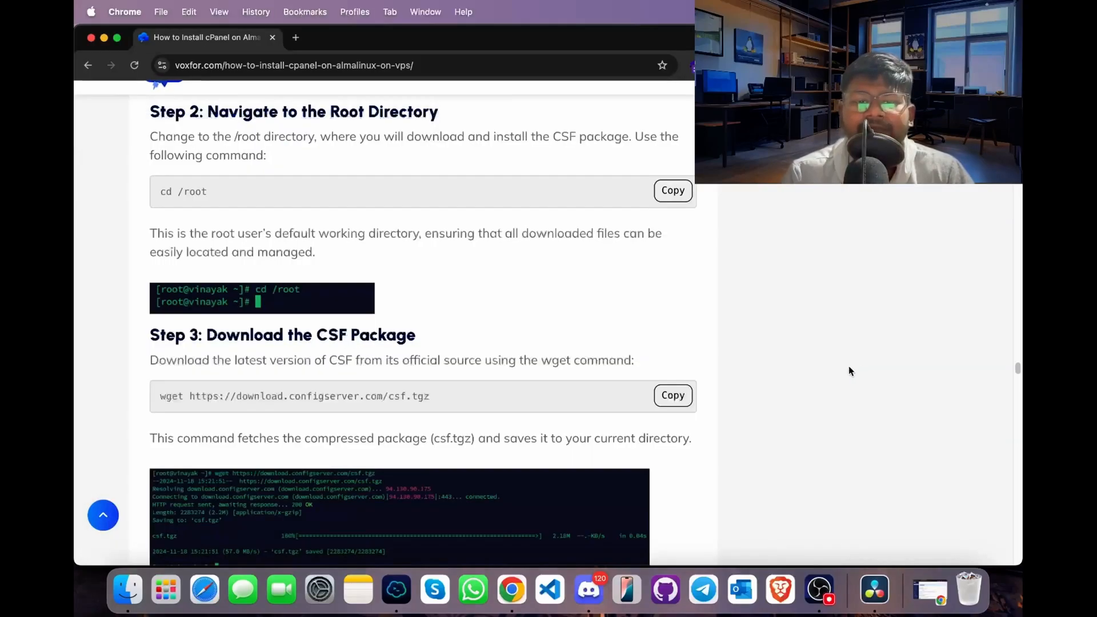
{"action": "scroll", "coordinate": [623, 464], "scroll_direction": "down", "scroll_amount": 5}
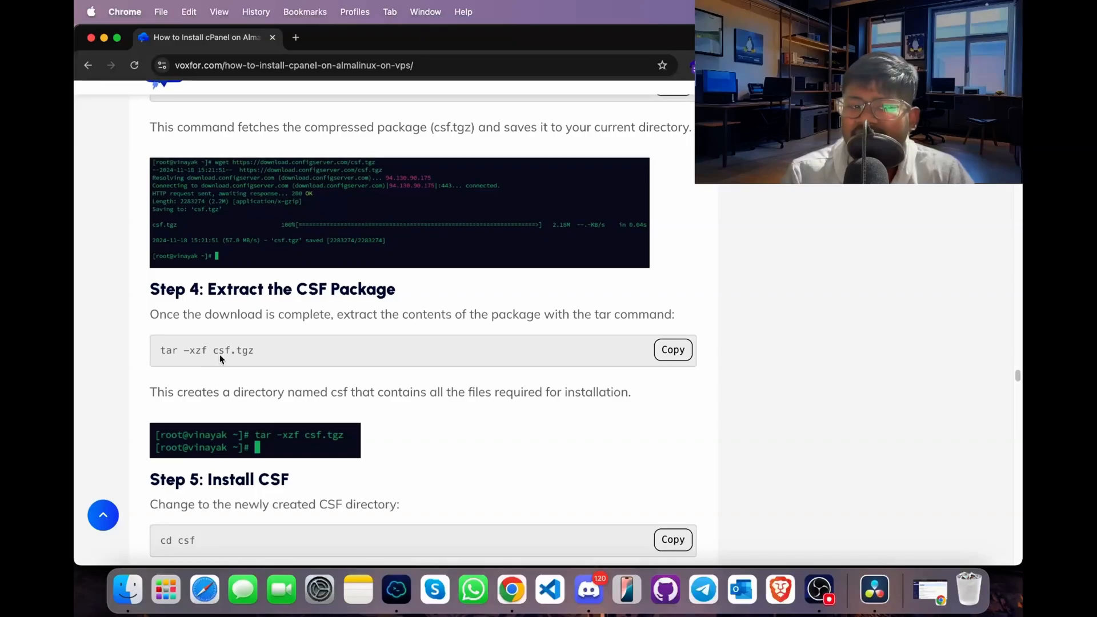
{"action": "left_click", "coordinate": [675, 350]}
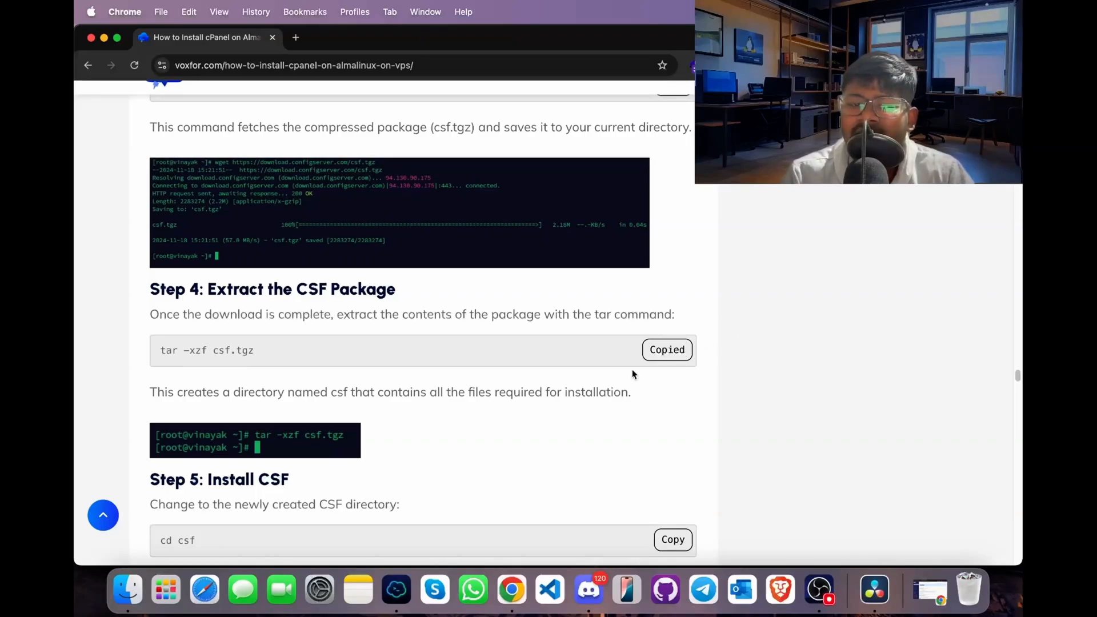
{"action": "left_click", "coordinate": [388, 588]}
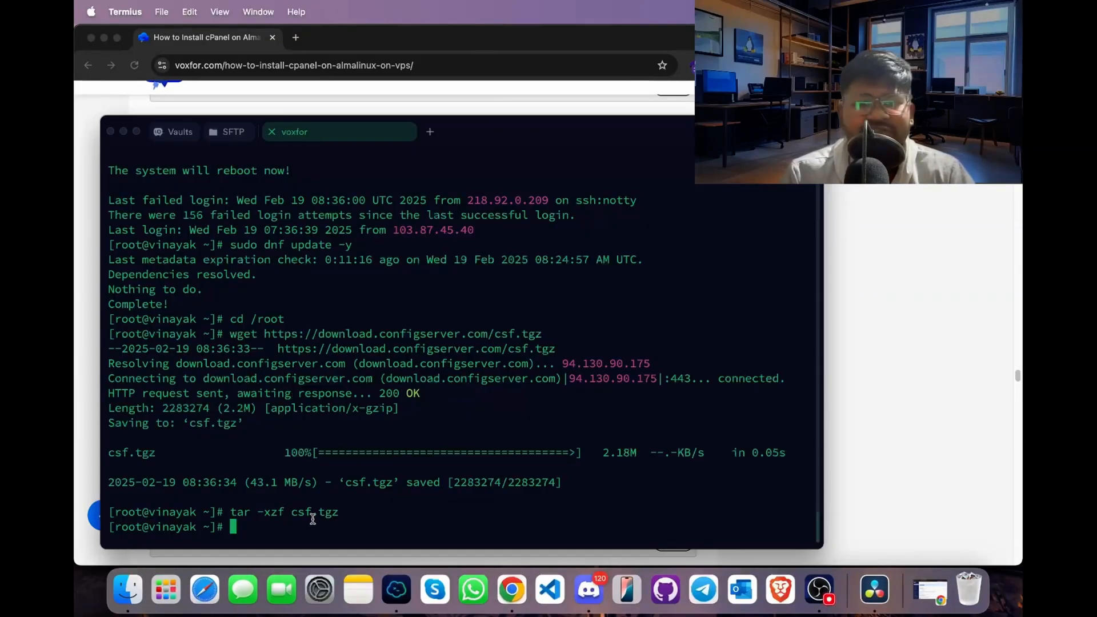
{"action": "left_click", "coordinate": [950, 255]}
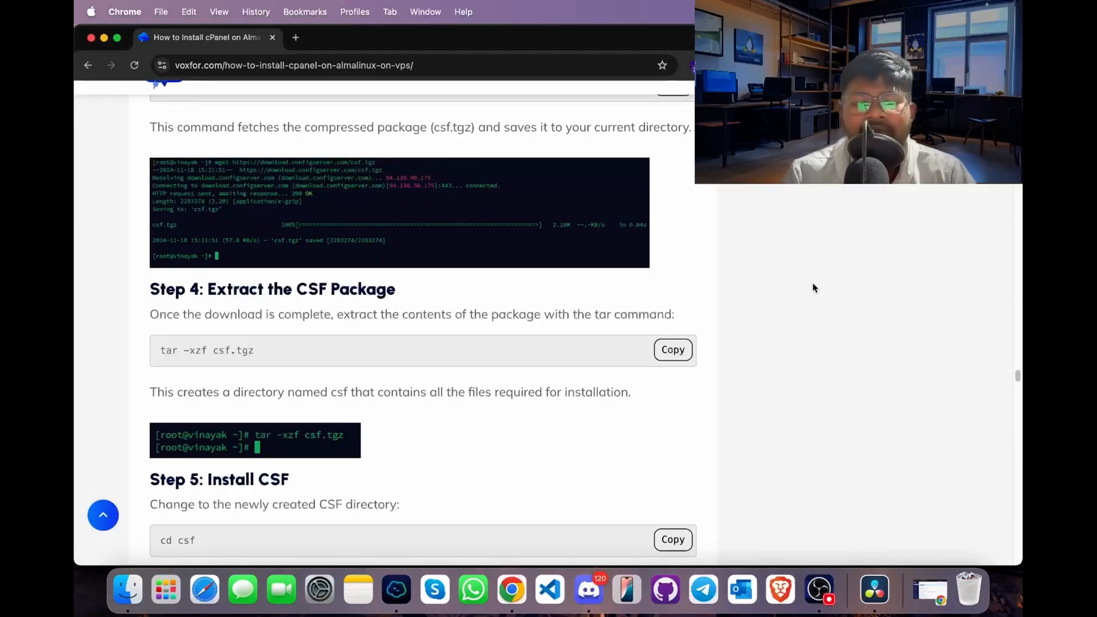
{"action": "left_click", "coordinate": [684, 455]}
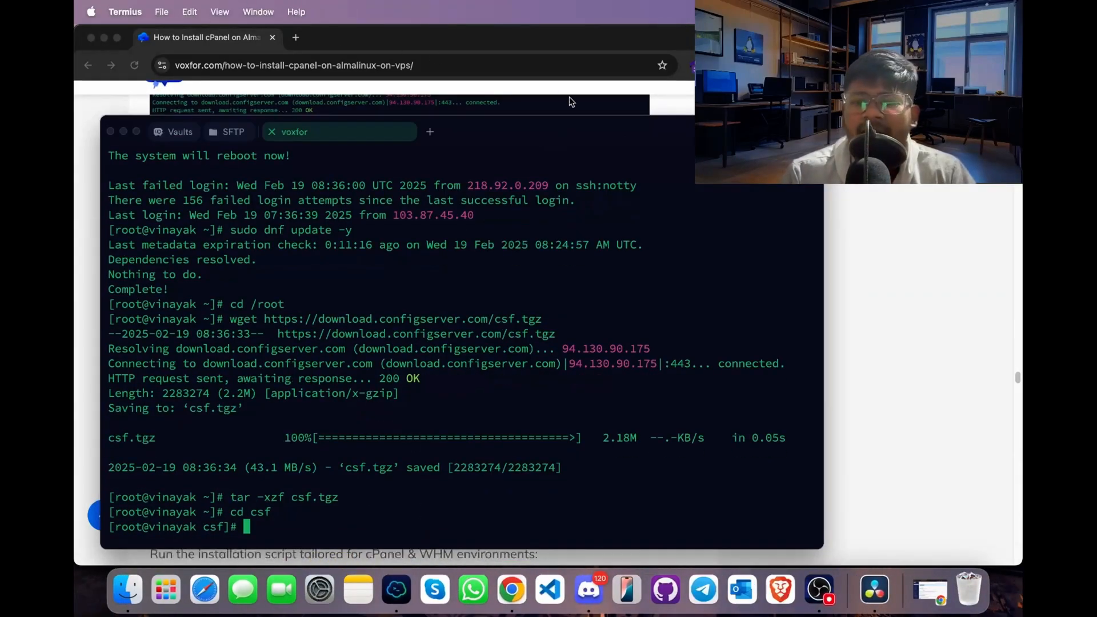
- Copy the installation script command from Step 5 of the guide and run sh install.cpanel.sh in Termius
{"action": "left_click", "coordinate": [846, 265]}
{"action": "scroll", "coordinate": [633, 348], "scroll_direction": "down", "scroll_amount": 5}
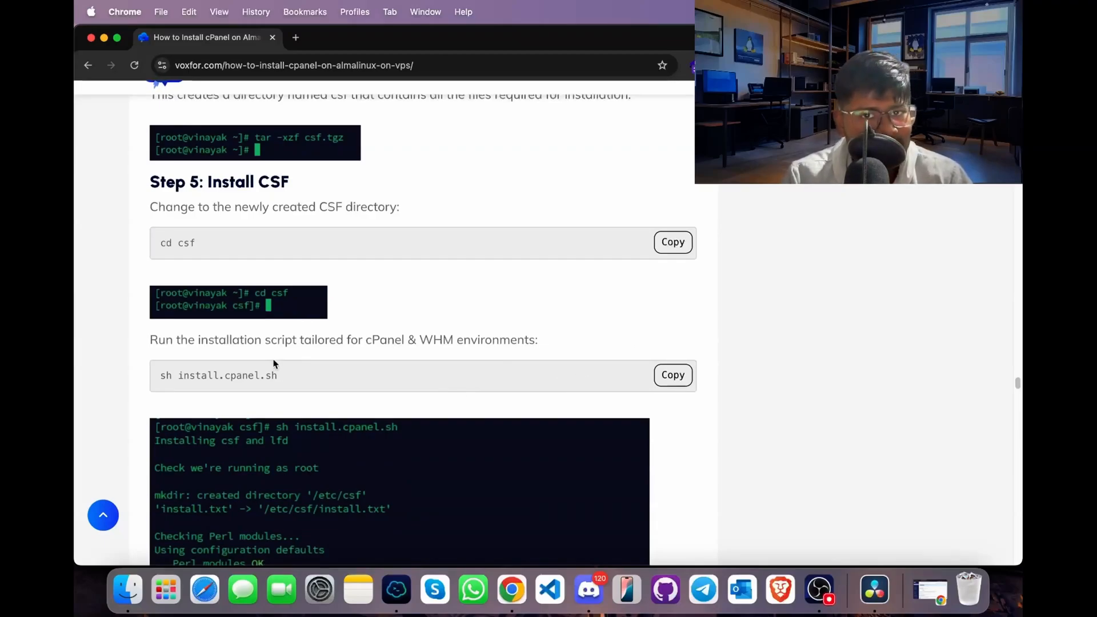
{"action": "left_click", "coordinate": [670, 375]}
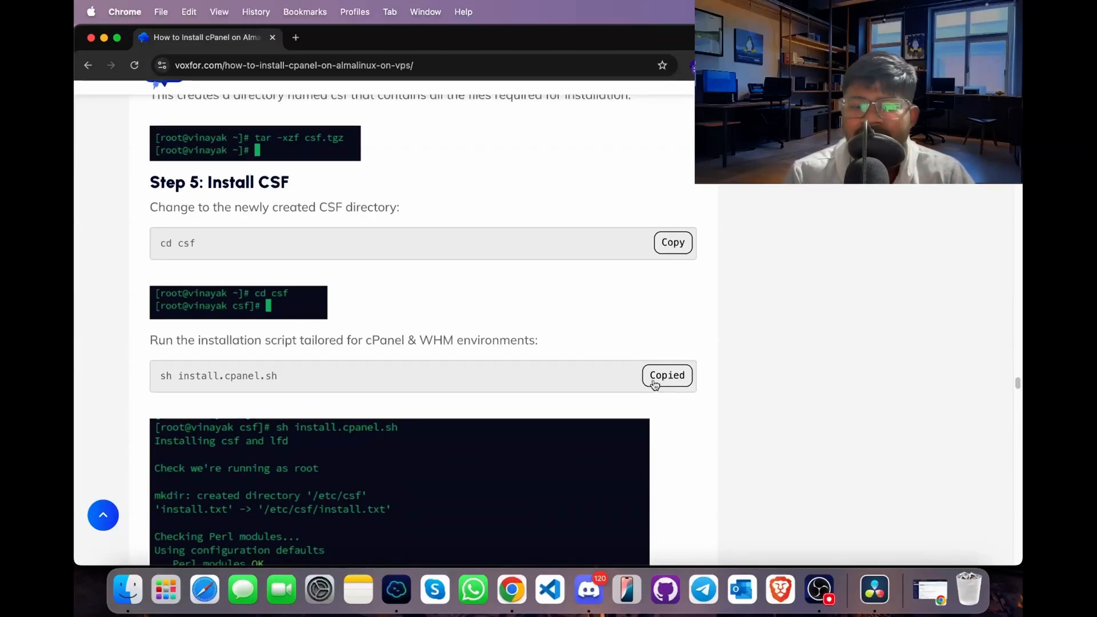
{"action": "left_click", "coordinate": [396, 589]}
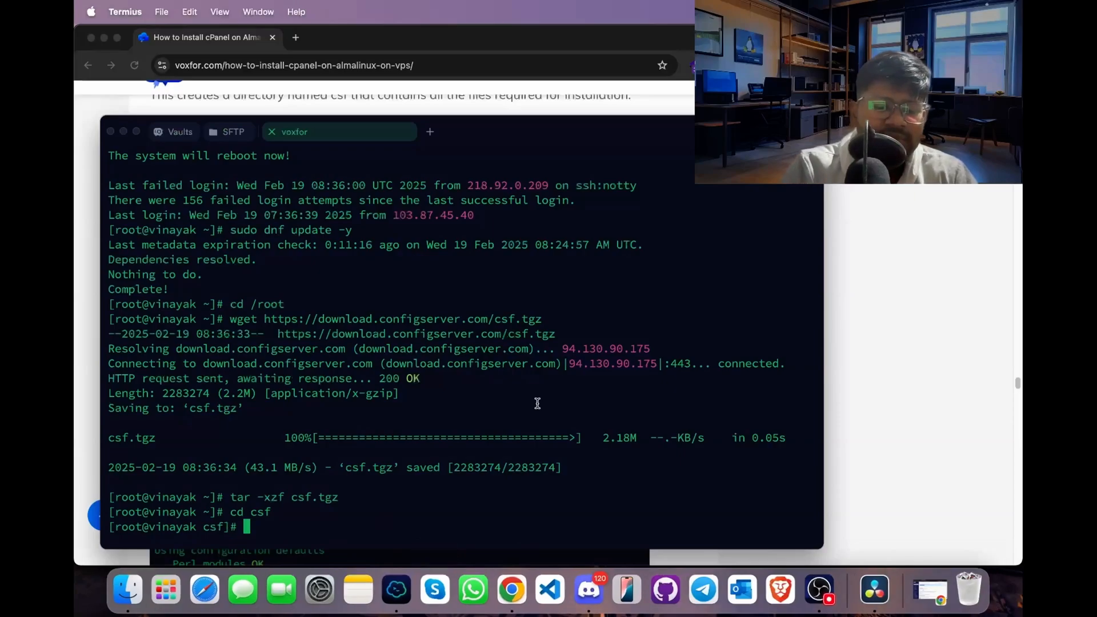
{"action": "key", "text": "super+v"}
{"action": "key", "text": "Return"}
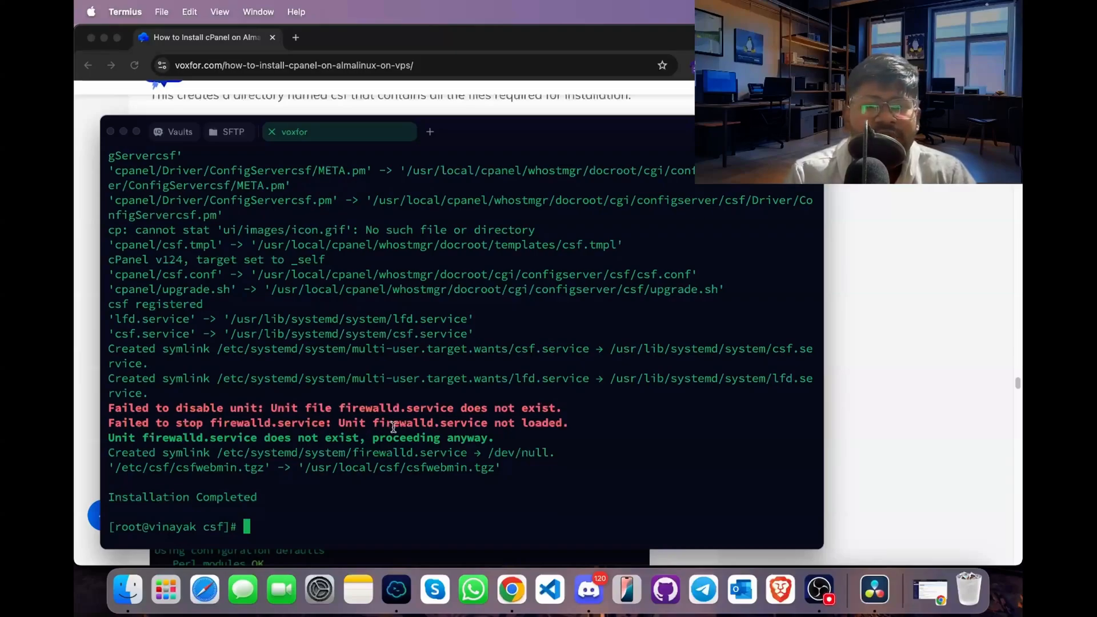
- Copy the firewall package command from the guide's firewall section and run sudo dnf install firewalld -y in Termius
{"action": "left_click_drag", "start_coordinate": [1018, 382], "coordinate": [1019, 269]}
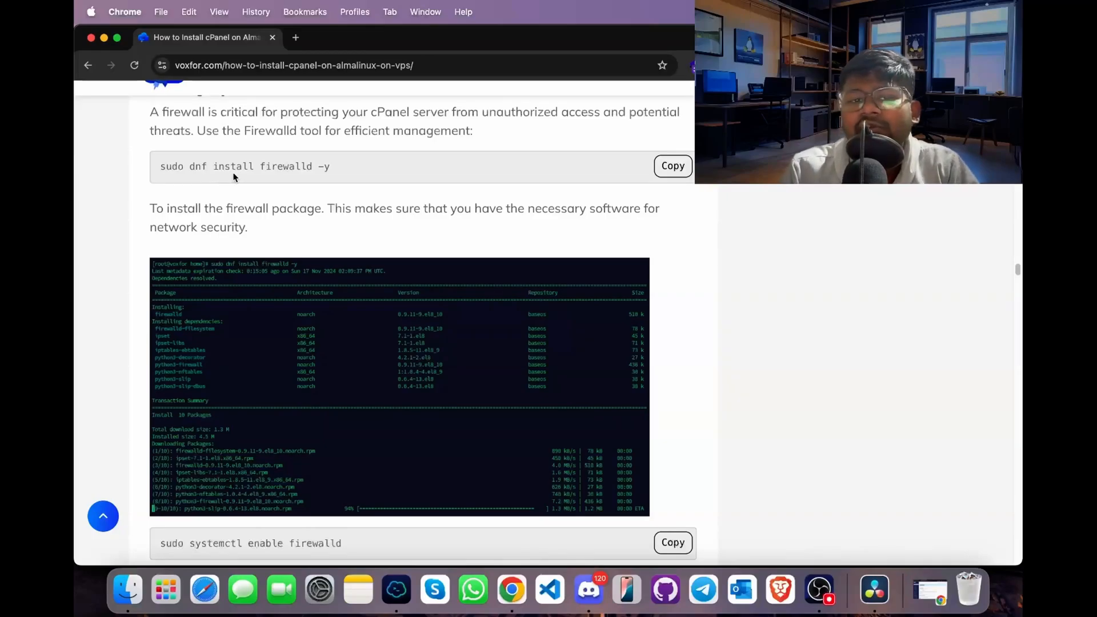
{"action": "left_click", "coordinate": [674, 167]}
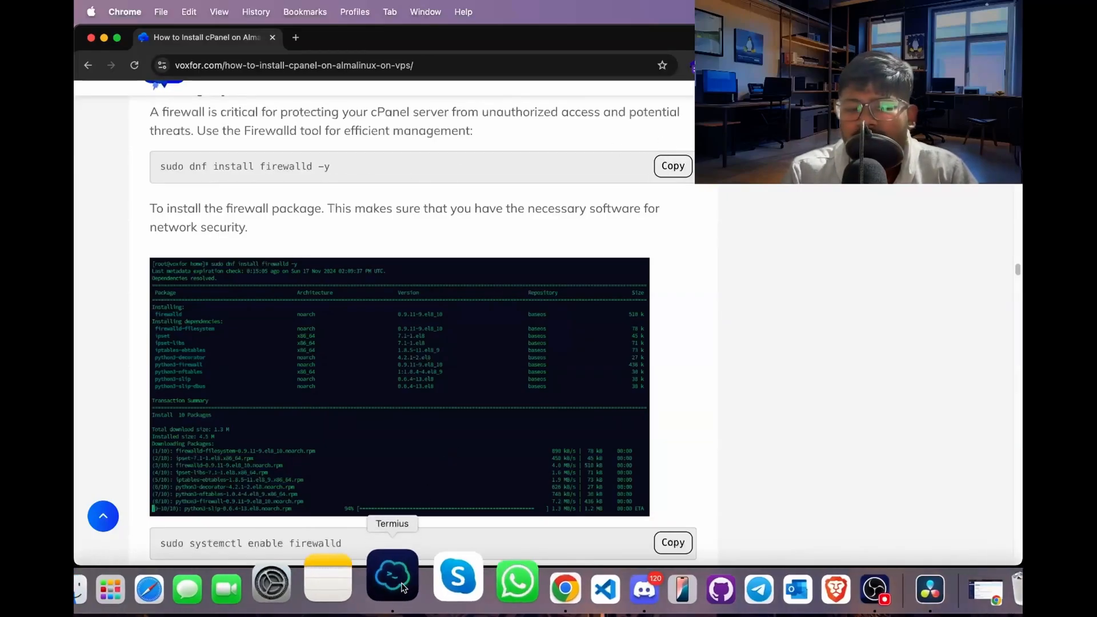
{"action": "left_click", "coordinate": [397, 590]}
{"action": "key", "text": "super+v"}
{"action": "key", "text": "Return"}
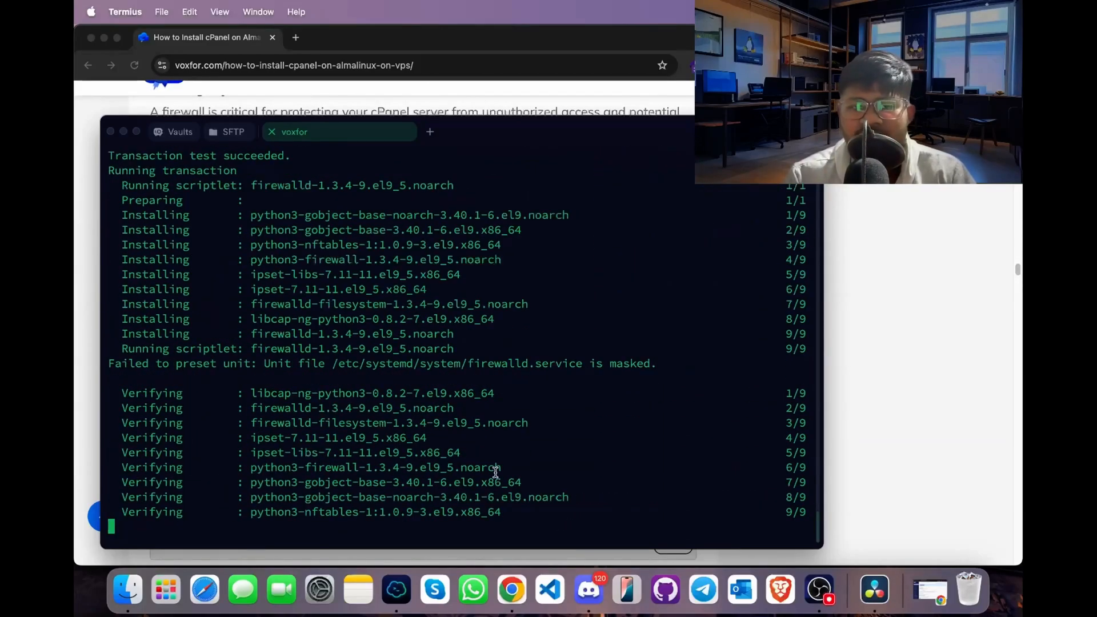
- Switch to WHM in Chrome, clear the ssl tool search, and open the ConfigServer Security & Firewall plugin
{"action": "left_click", "coordinate": [861, 445]}
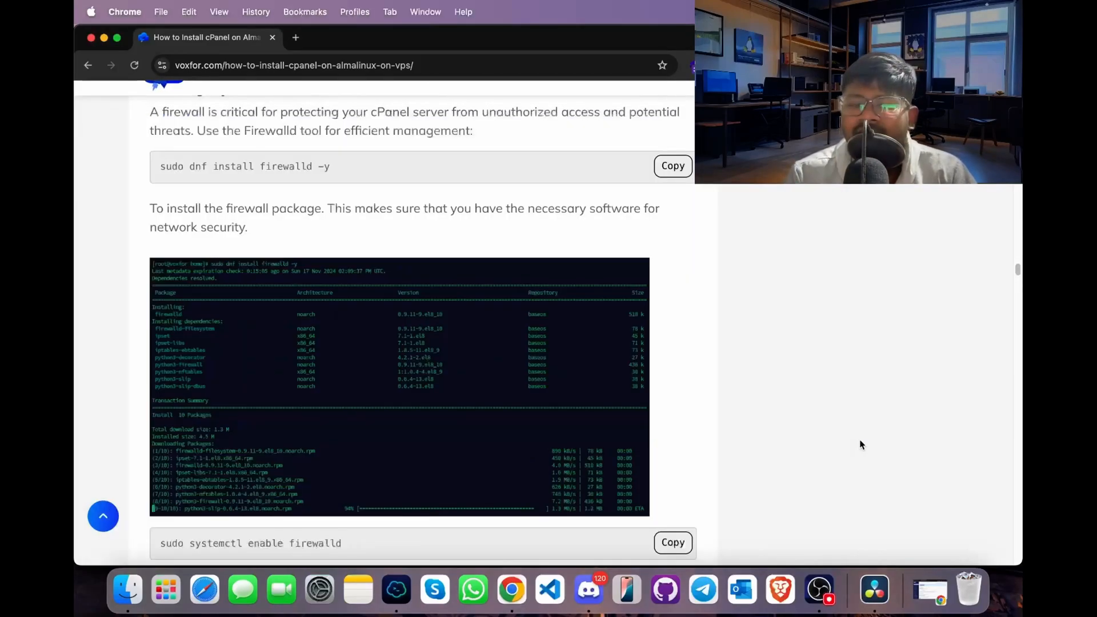
{"action": "left_click", "coordinate": [919, 586]}
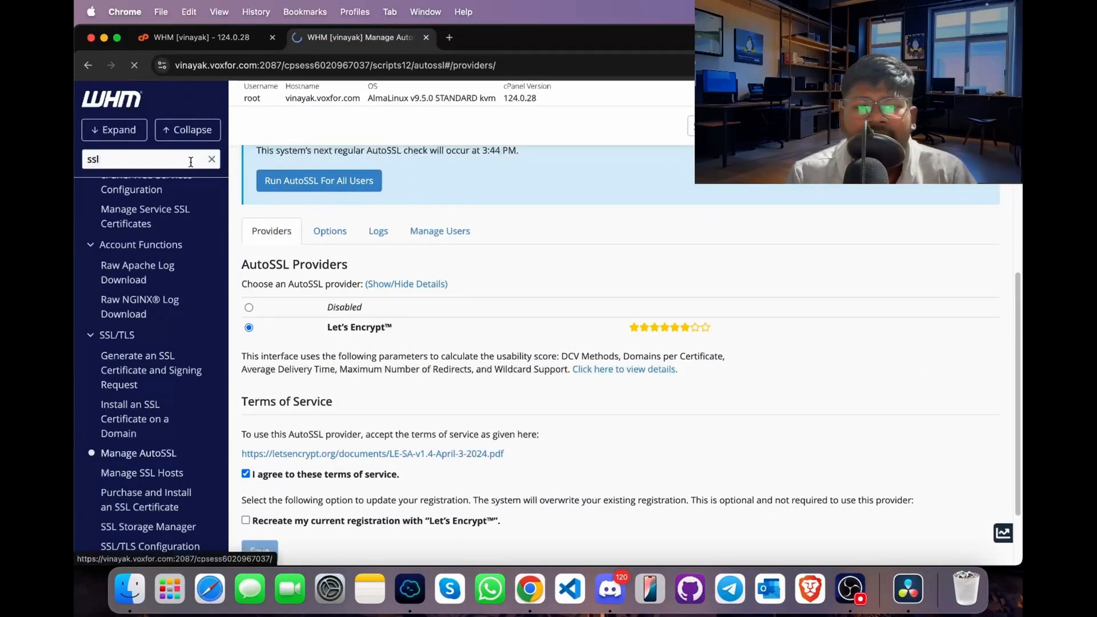
{"action": "left_click", "coordinate": [211, 159]}
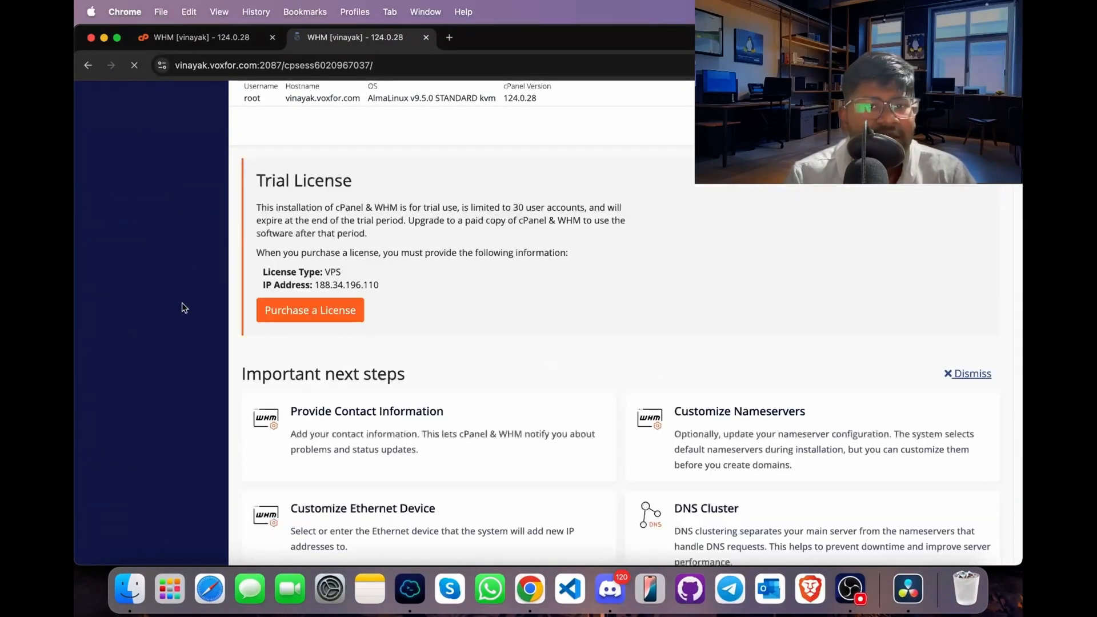
{"action": "scroll", "coordinate": [137, 460], "scroll_direction": "down", "scroll_amount": 5}
{"action": "left_click", "coordinate": [112, 545]}
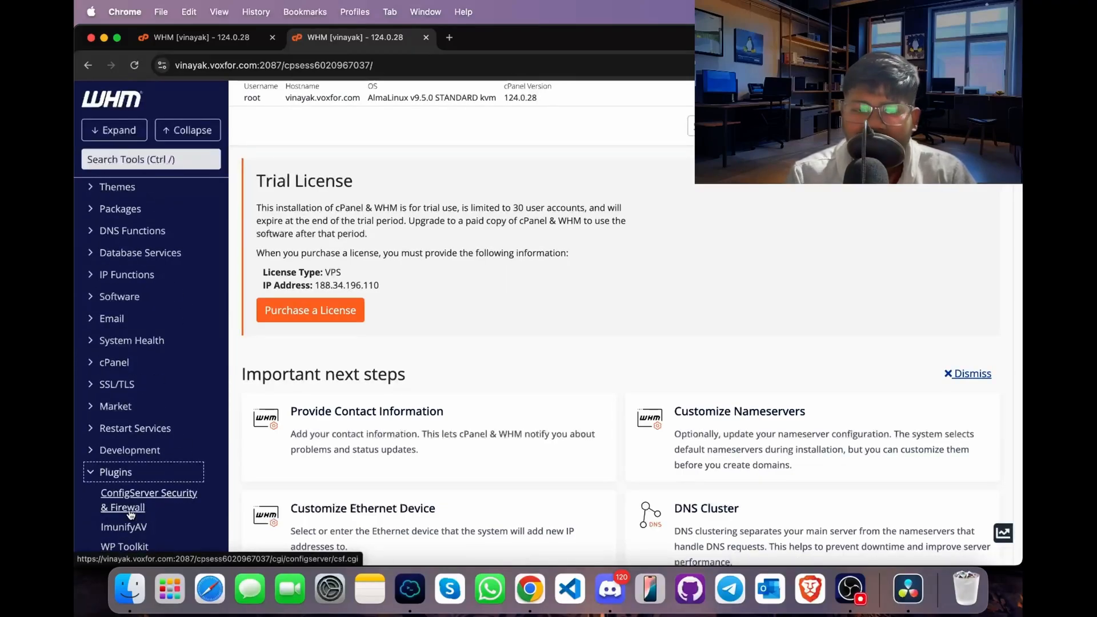
{"action": "left_click", "coordinate": [131, 508]}
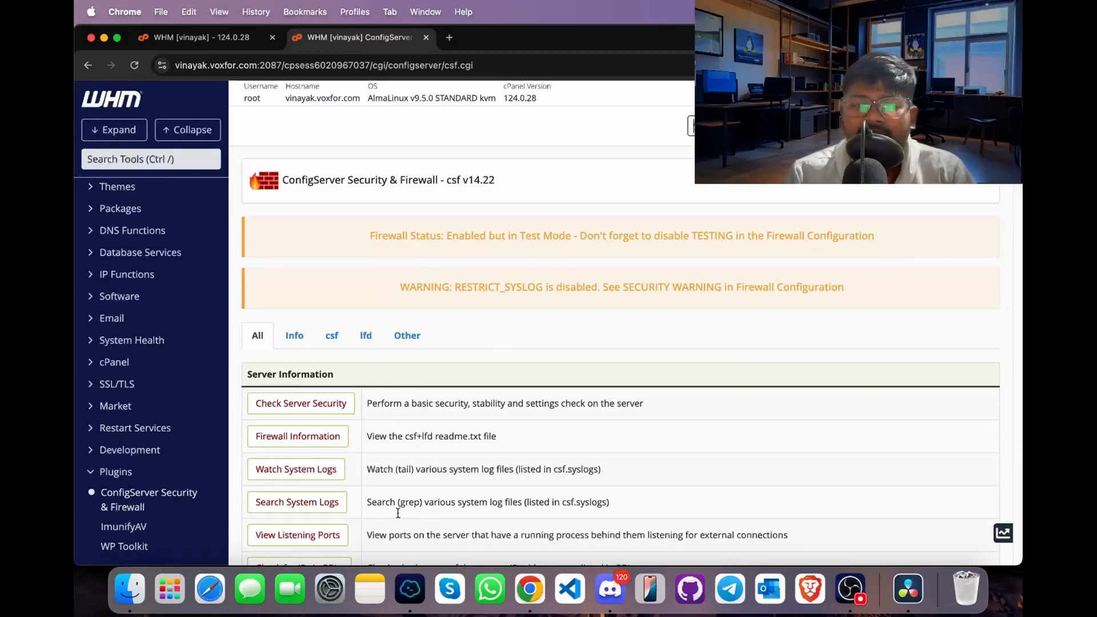
- Set TESTING to Off in the csf Firewall Configuration and save the change
{"action": "scroll", "coordinate": [395, 514], "scroll_direction": "down", "scroll_amount": 7}
{"action": "scroll", "coordinate": [395, 522], "scroll_direction": "down", "scroll_amount": 10}
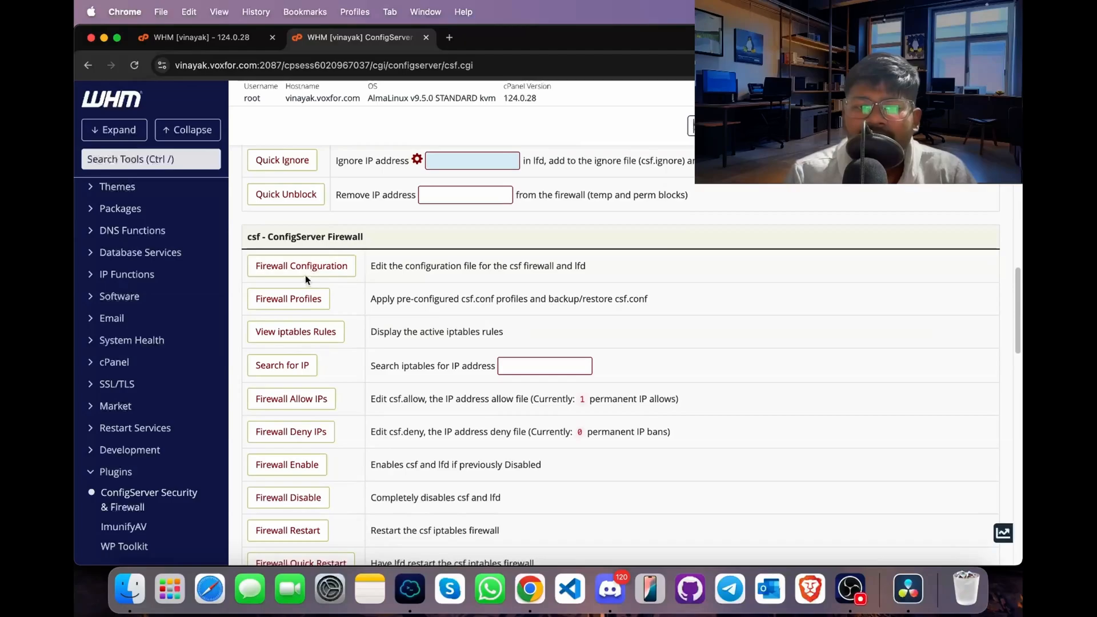
{"action": "left_click", "coordinate": [311, 276]}
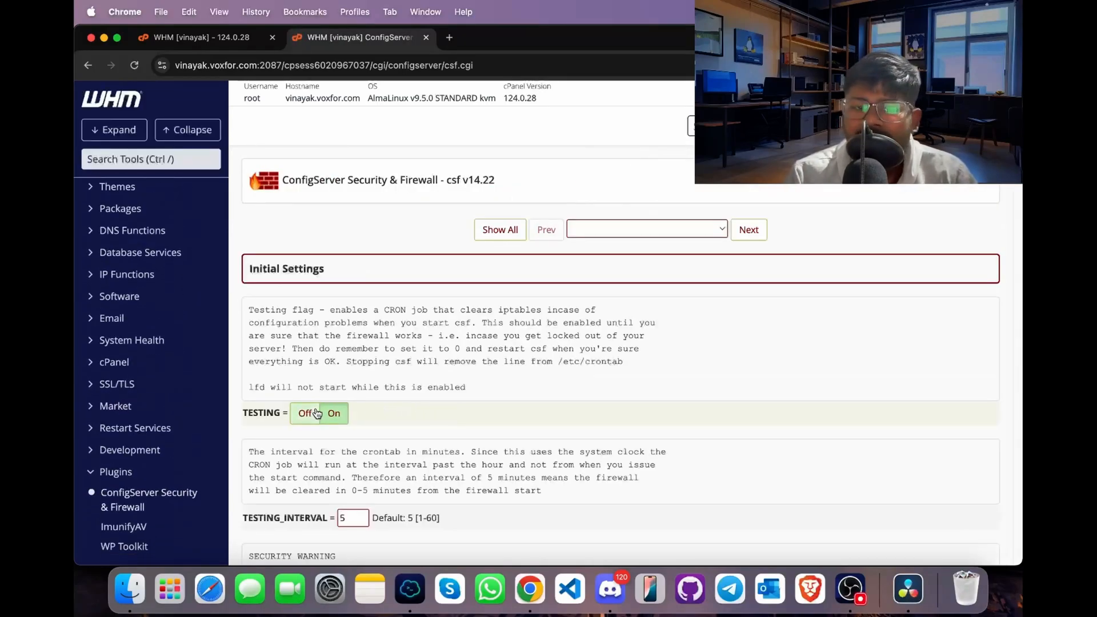
{"action": "left_click", "coordinate": [305, 413]}
{"action": "scroll", "coordinate": [449, 431], "scroll_direction": "down", "scroll_amount": 20}
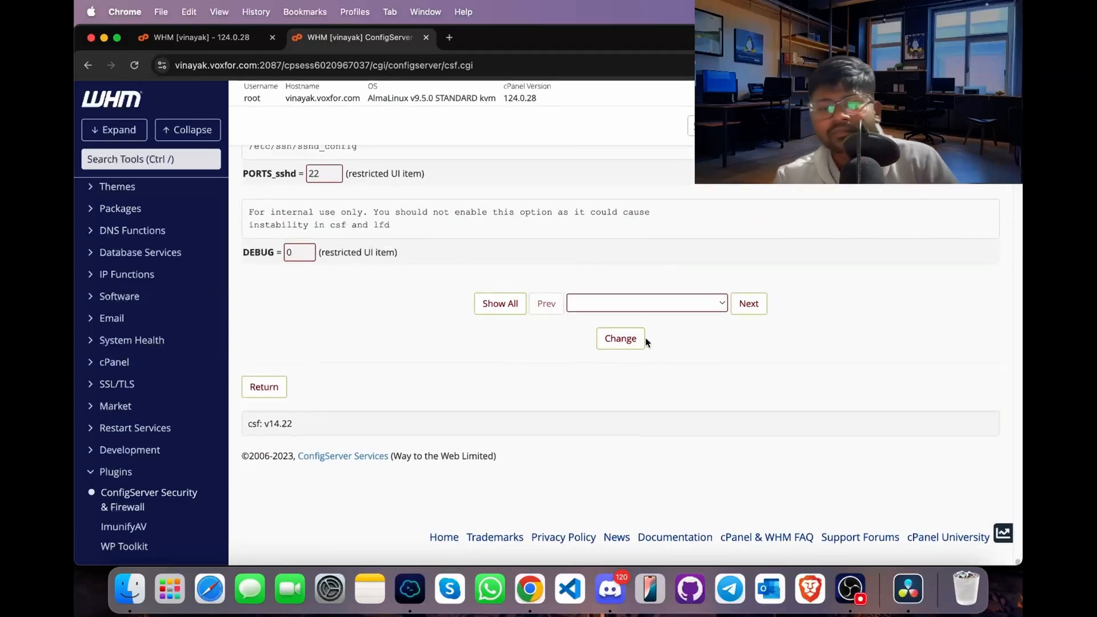
{"action": "left_click", "coordinate": [638, 341]}
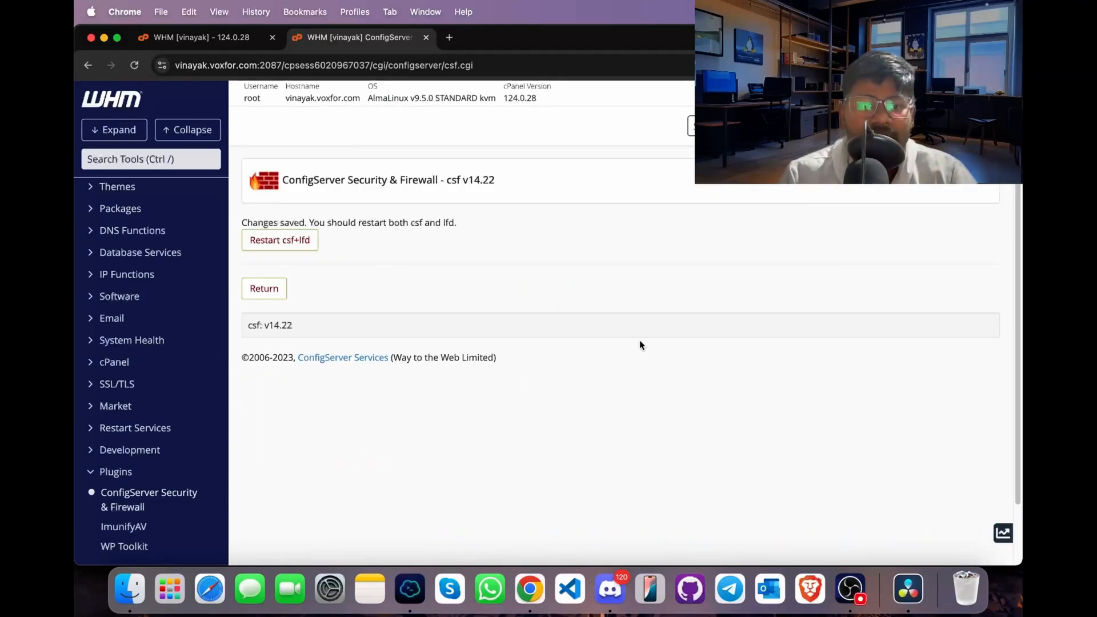
- Restart csf and lfd, and return to the ConfigServer Security & Firewall main page
{"action": "left_click", "coordinate": [290, 250]}
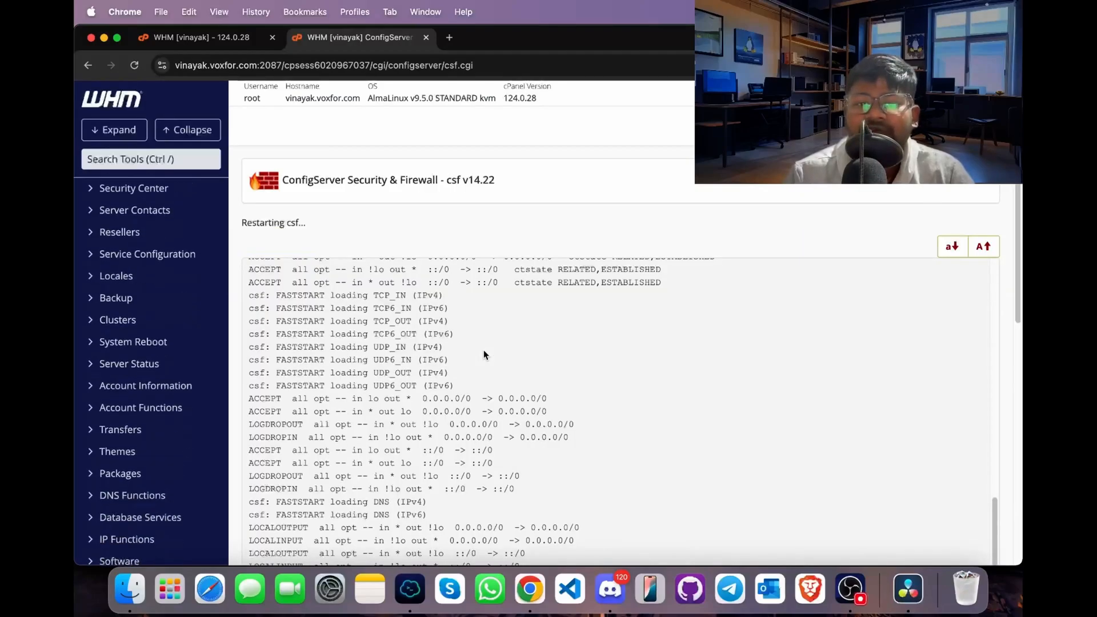
{"action": "scroll", "coordinate": [510, 220], "scroll_direction": "down", "scroll_amount": 5}
{"action": "scroll", "coordinate": [509, 220], "scroll_direction": "down", "scroll_amount": 3}
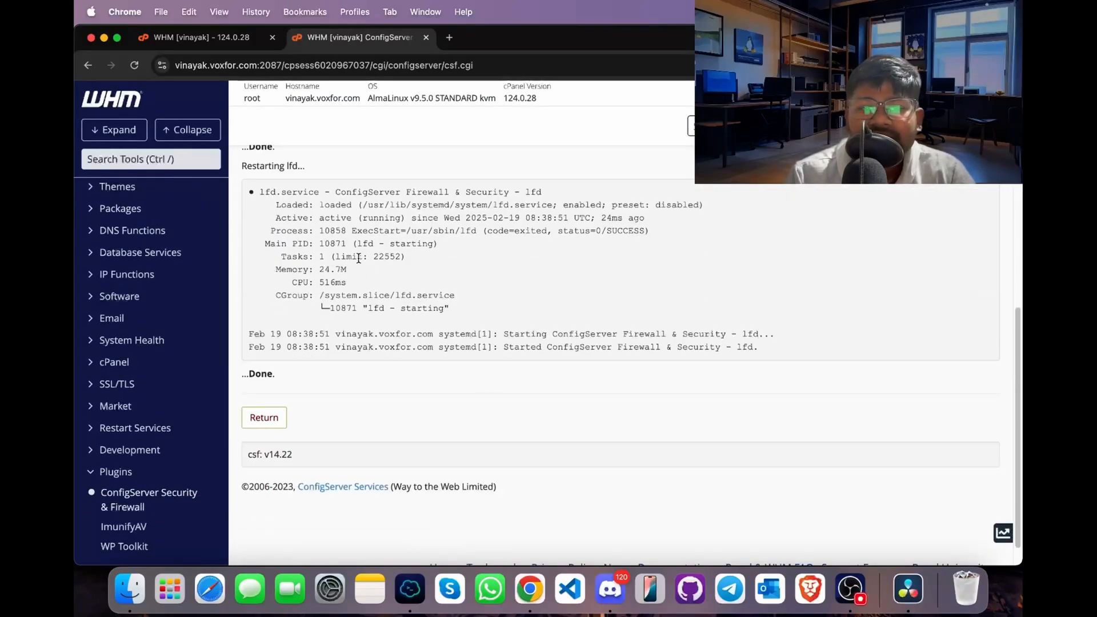
{"action": "left_click", "coordinate": [264, 416]}
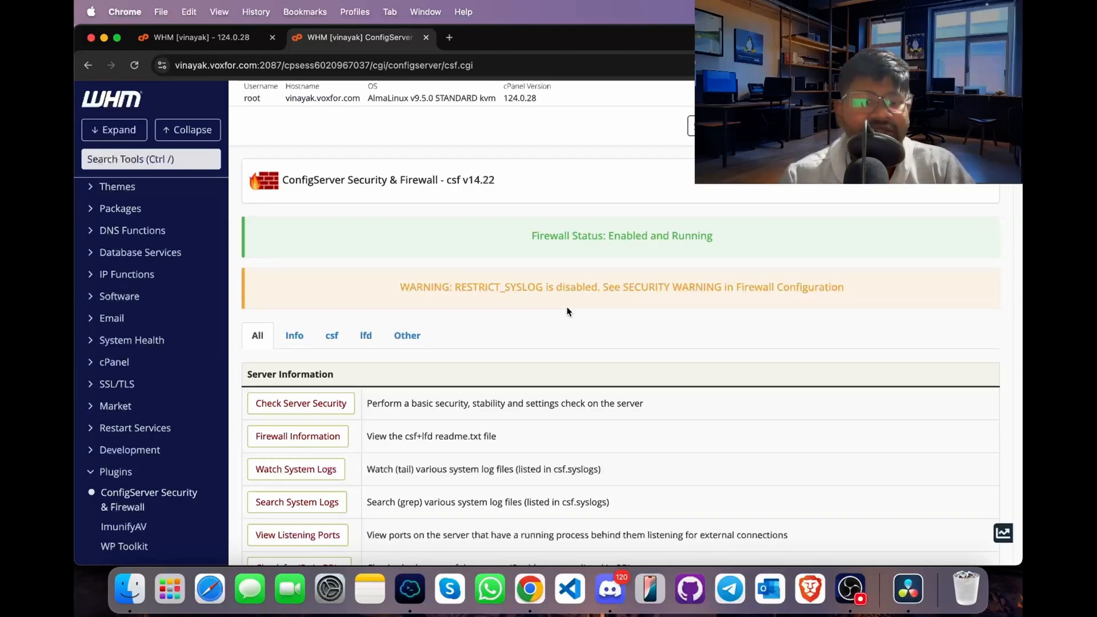
- Fill in the current IP address 103.87.45.40 and add it to the csf allow file with Quick Allow
{"action": "scroll", "coordinate": [567, 311], "scroll_direction": "down", "scroll_amount": 15}
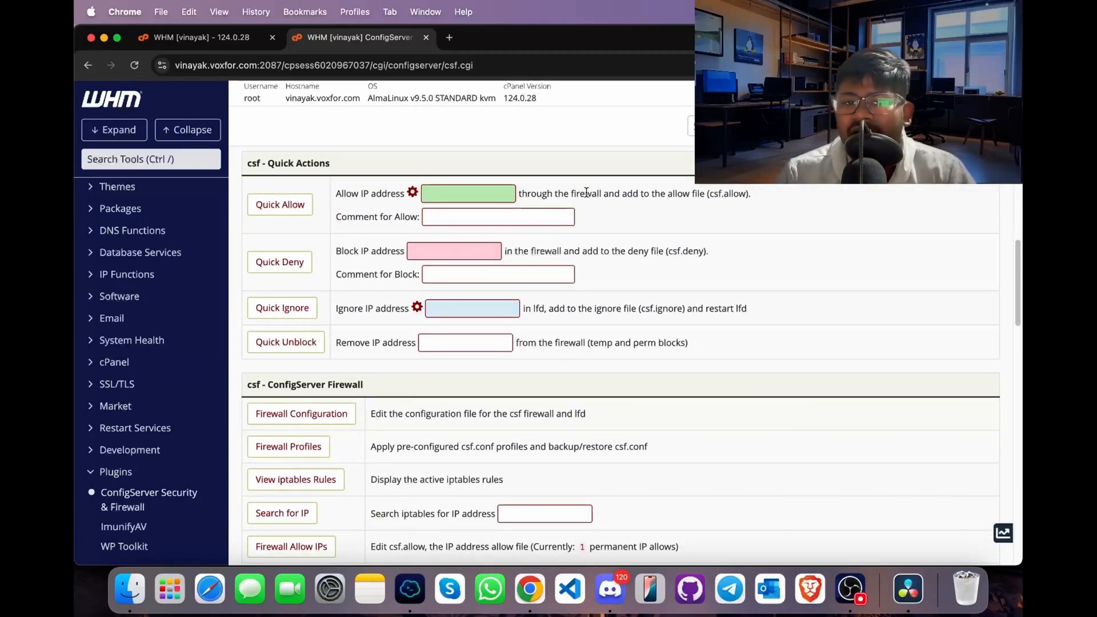
{"action": "left_click", "coordinate": [411, 196]}
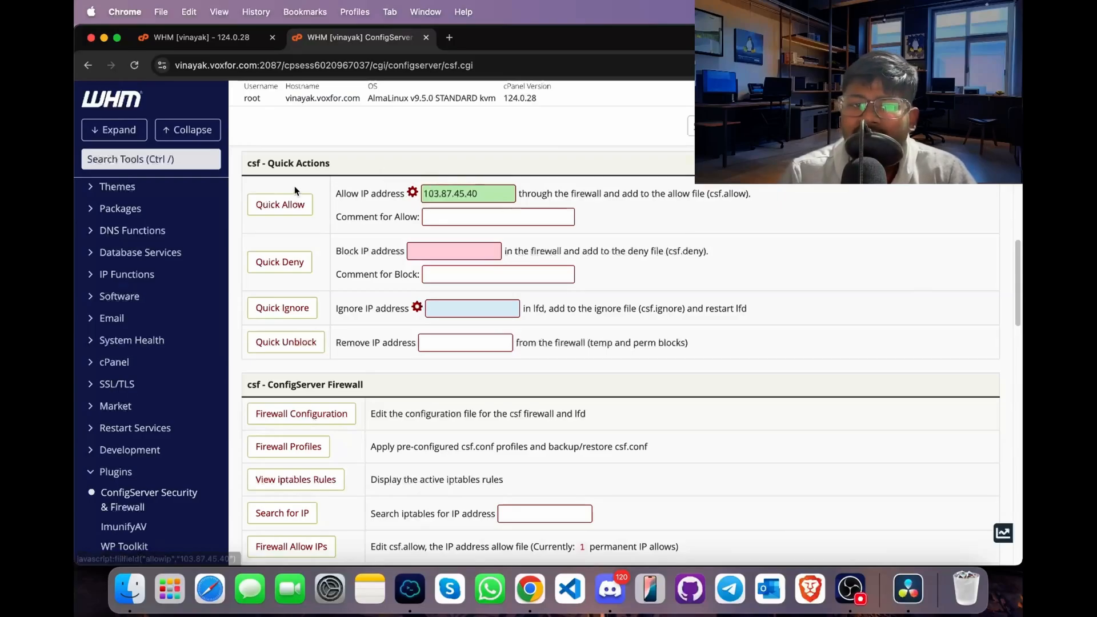
{"action": "left_click", "coordinate": [283, 206]}
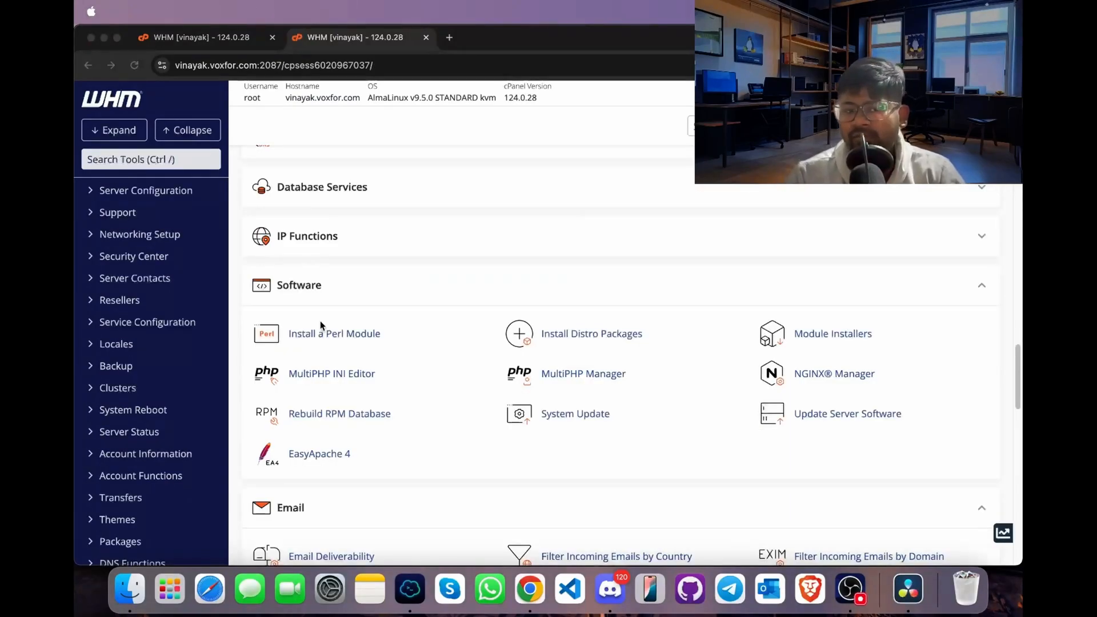
- Open the MultiPHP INI Editor from WHM's Software tools and select the ea-php81 version
{"action": "left_click", "coordinate": [323, 366]}
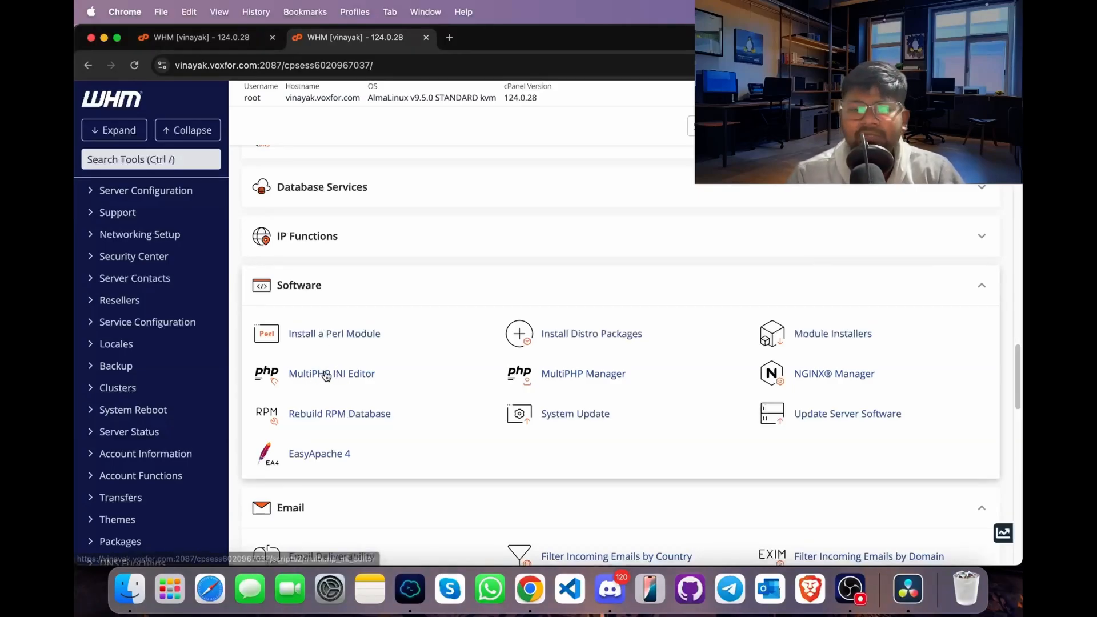
{"action": "left_click", "coordinate": [326, 375]}
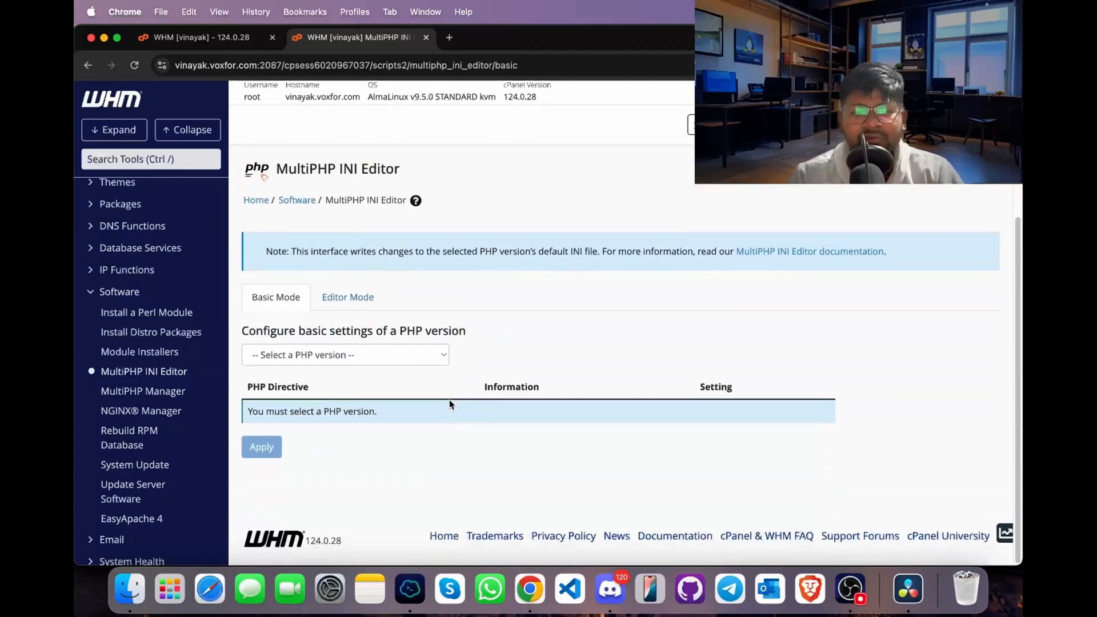
{"action": "left_click", "coordinate": [429, 352]}
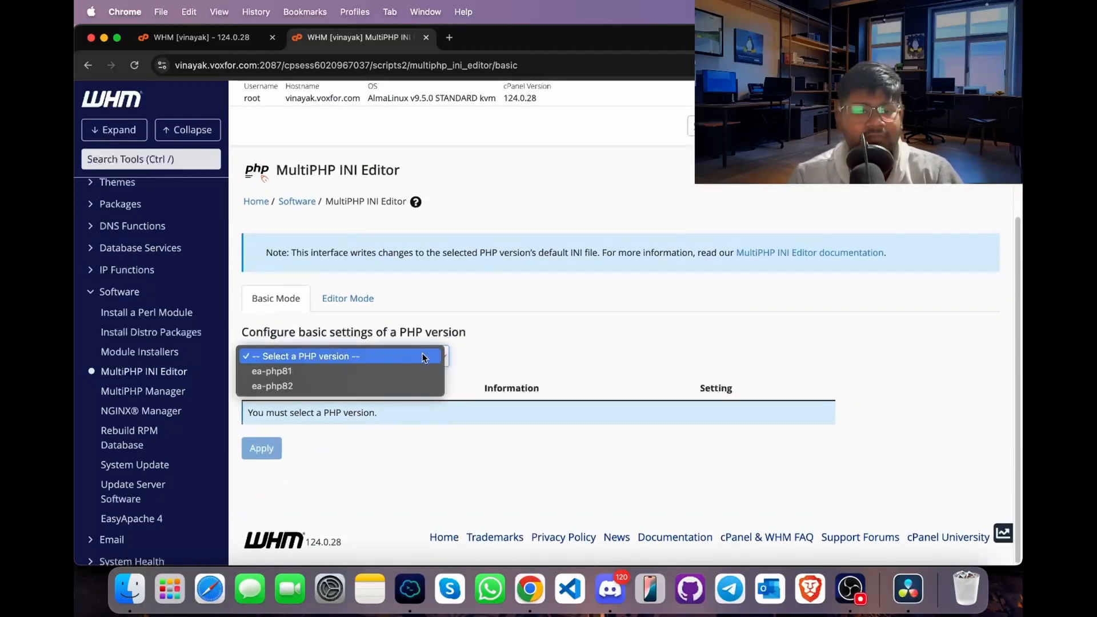
{"action": "left_click", "coordinate": [385, 371]}
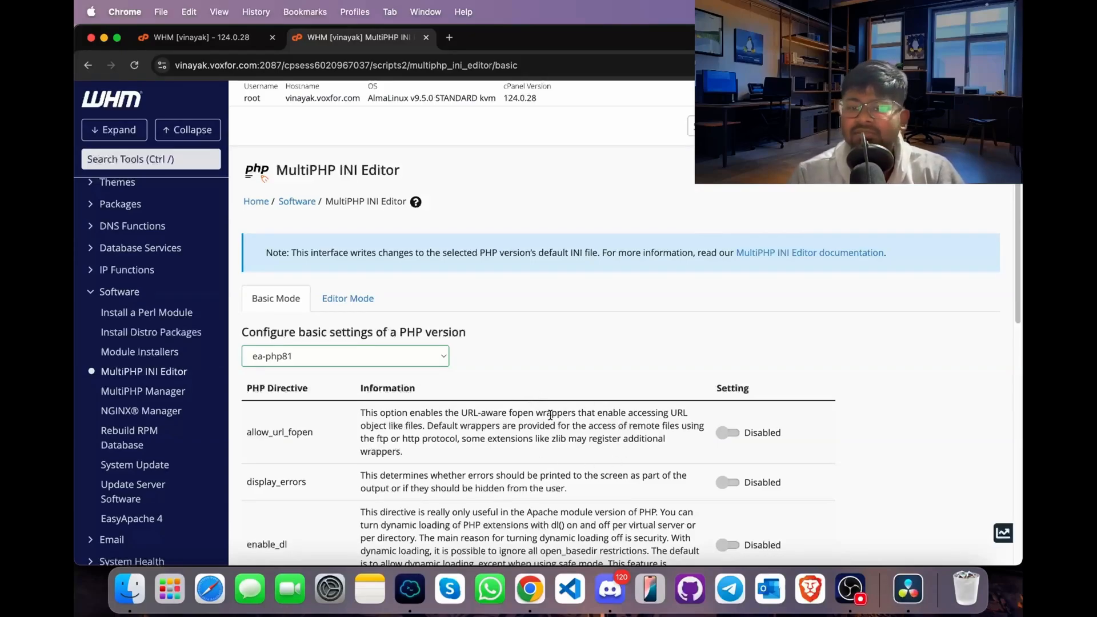
- Enable the allow_url_fopen and display_errors directives for ea-php81
{"action": "scroll", "coordinate": [550, 415], "scroll_direction": "down", "scroll_amount": 2}
{"action": "left_click", "coordinate": [730, 388]}
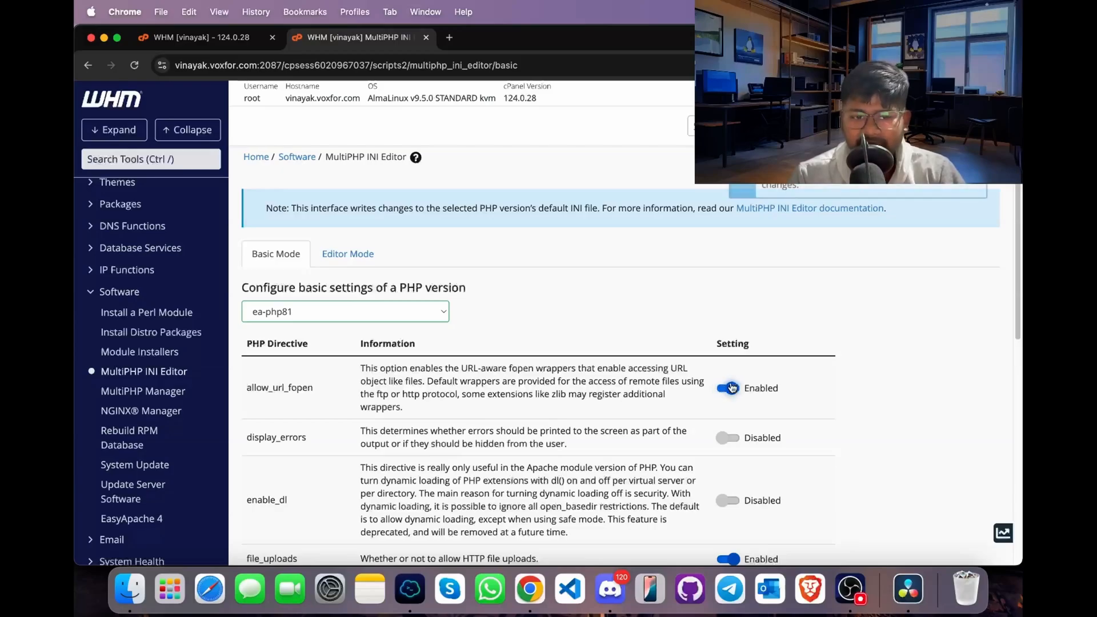
{"action": "left_click", "coordinate": [726, 437]}
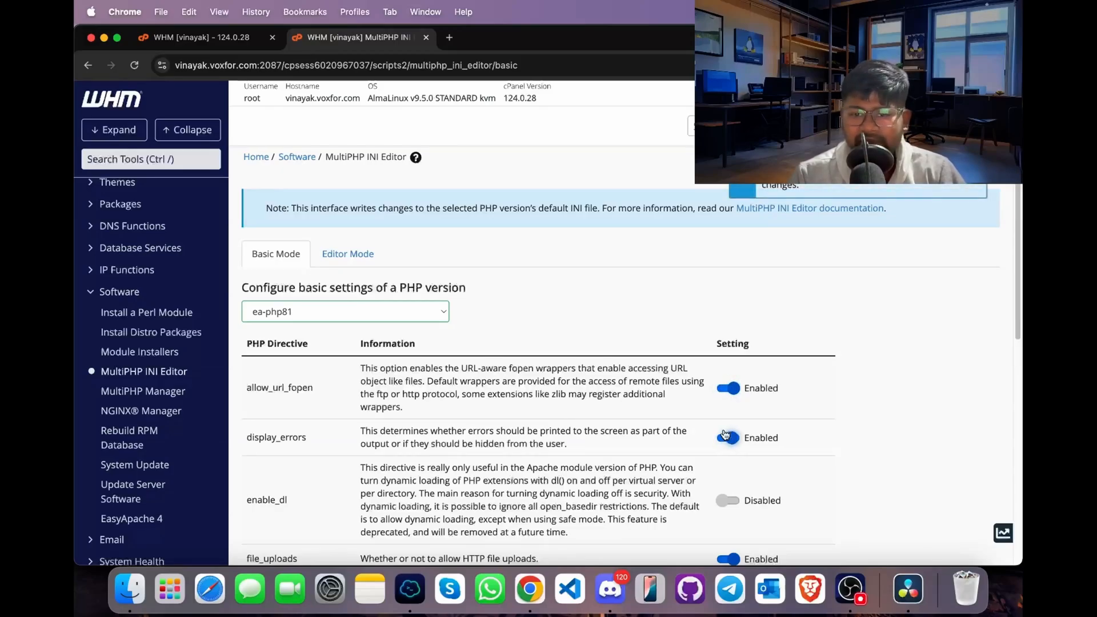
- Set the post_max_size directive for ea-php81 to 24M
{"action": "scroll", "coordinate": [708, 460], "scroll_direction": "down", "scroll_amount": 10}
{"action": "scroll", "coordinate": [762, 423], "scroll_direction": "down", "scroll_amount": 1}
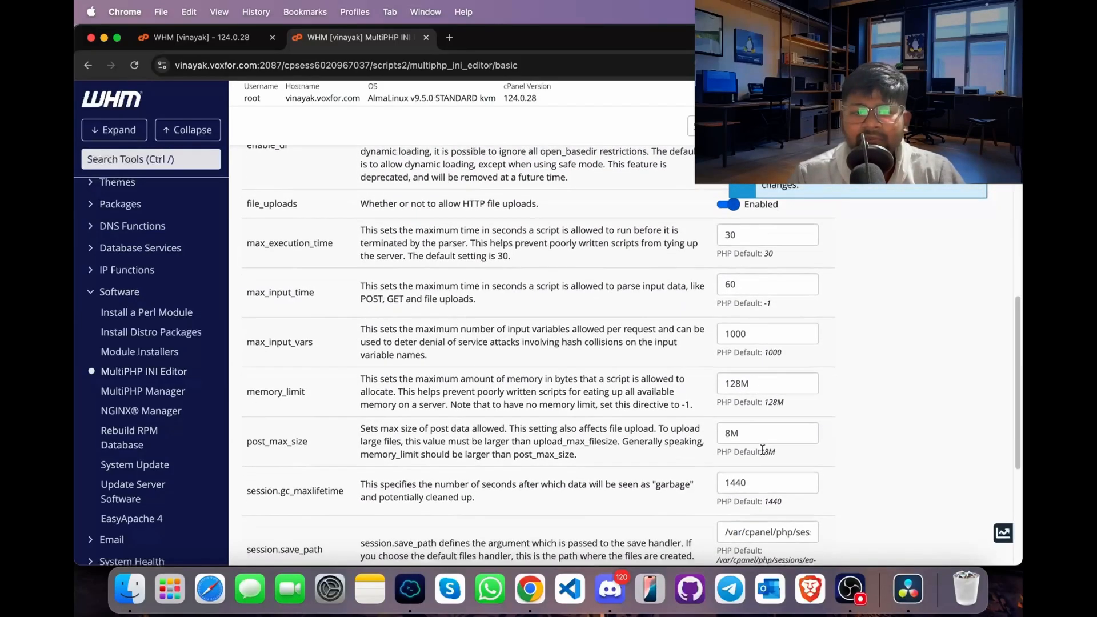
{"action": "left_click", "coordinate": [755, 439]}
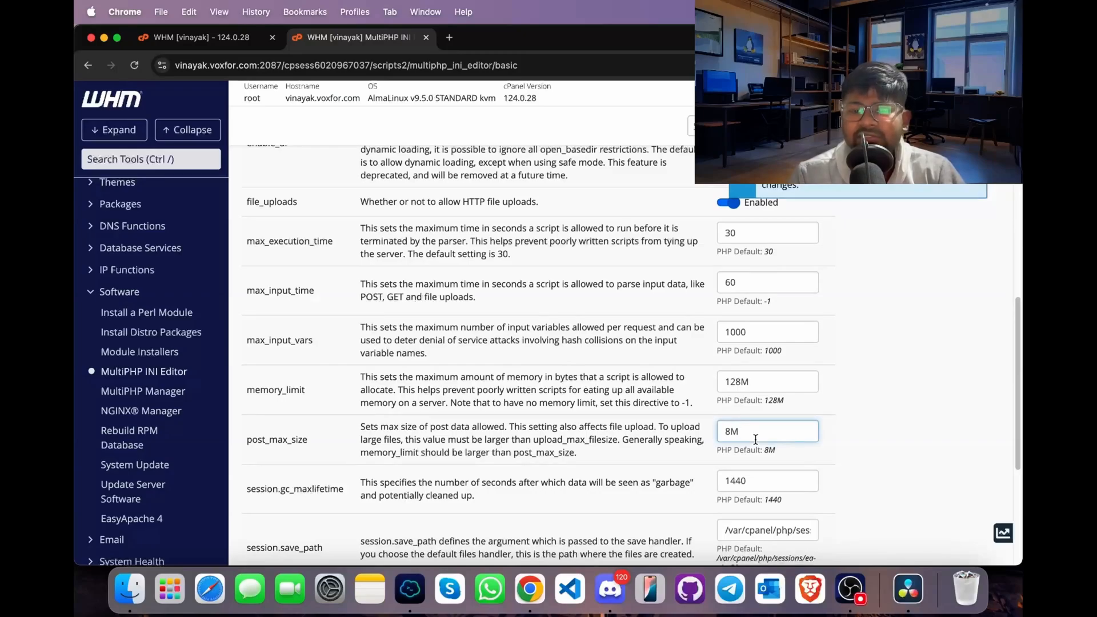
{"action": "key", "text": "Left"}
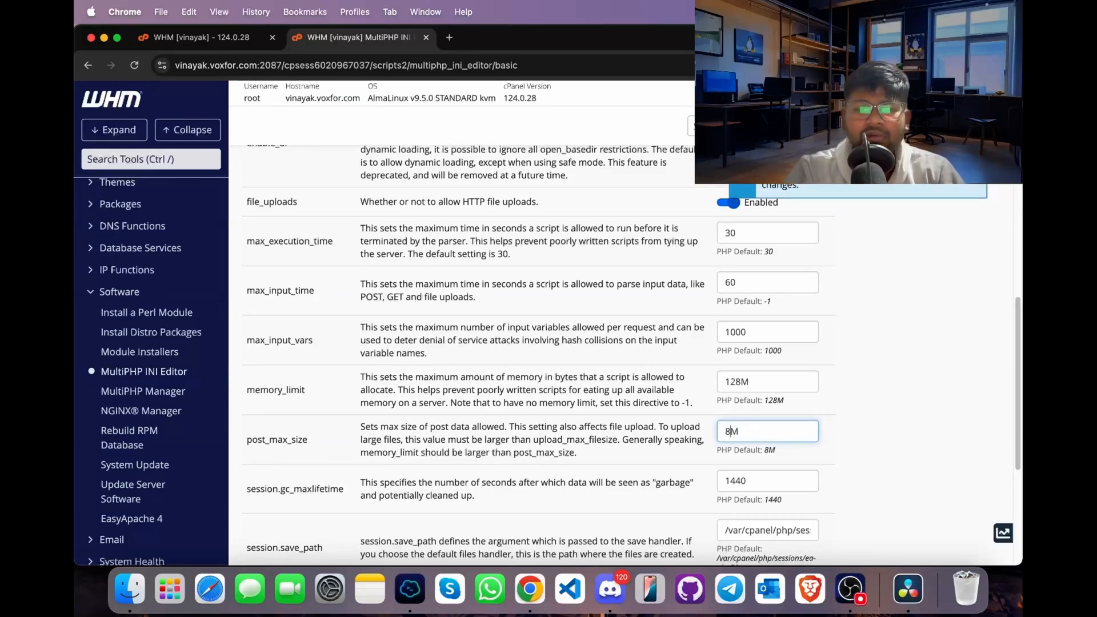
{"action": "key", "text": "BackSpace"}
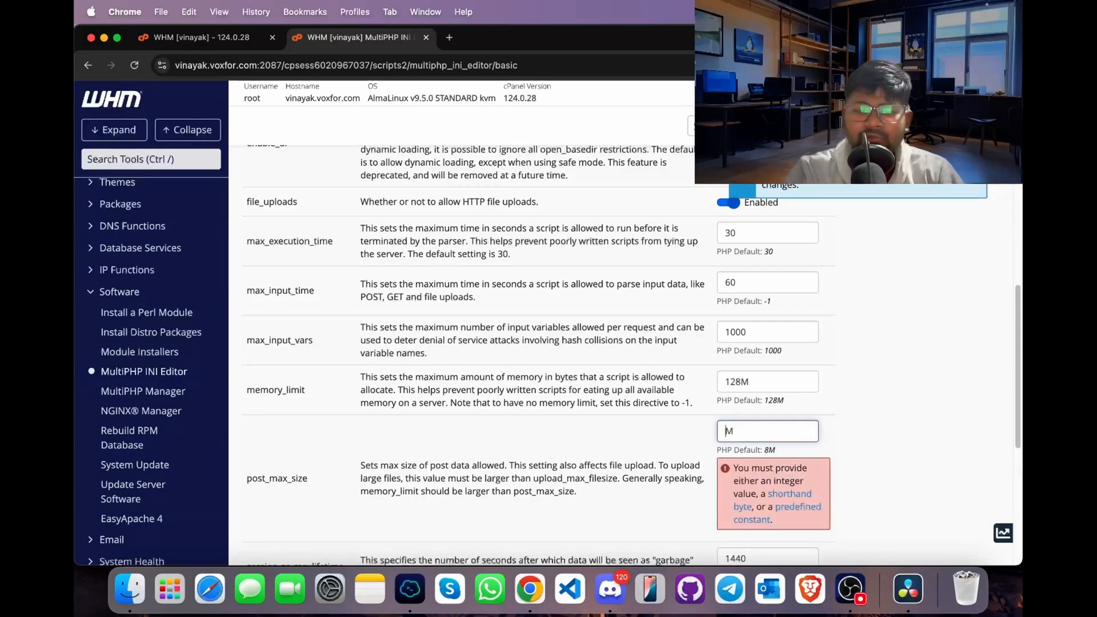
{"action": "type", "text": "24"}
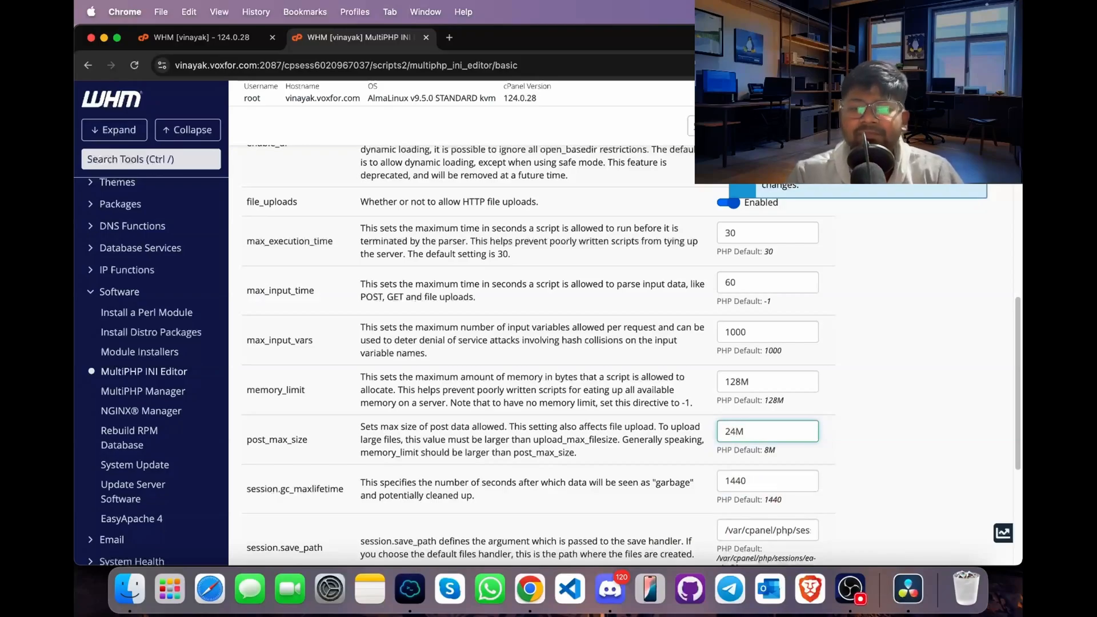
- Set the upload_max_filesize directive for ea-php81 to 24M and apply the PHP settings
{"action": "scroll", "coordinate": [728, 343], "scroll_direction": "down", "scroll_amount": 5}
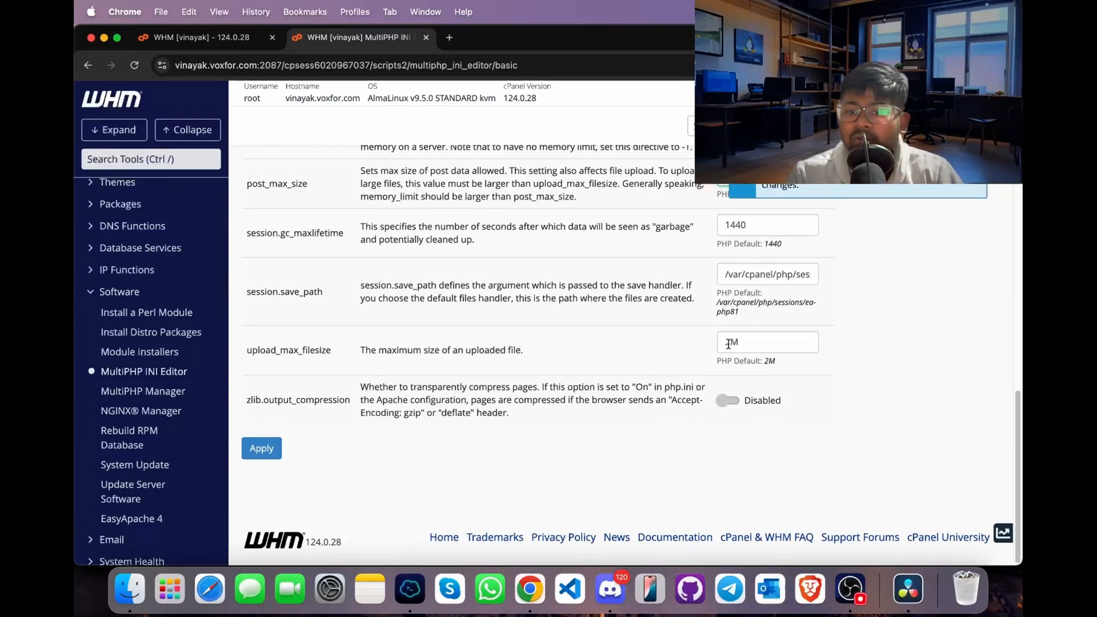
{"action": "left_click", "coordinate": [731, 343]}
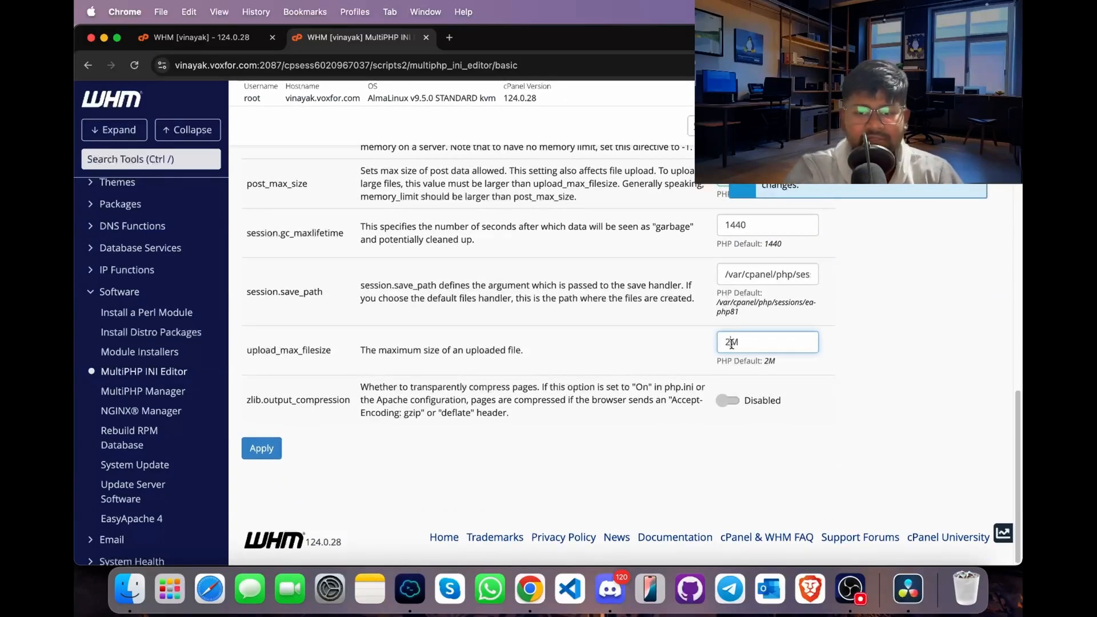
{"action": "type", "text": "4"}
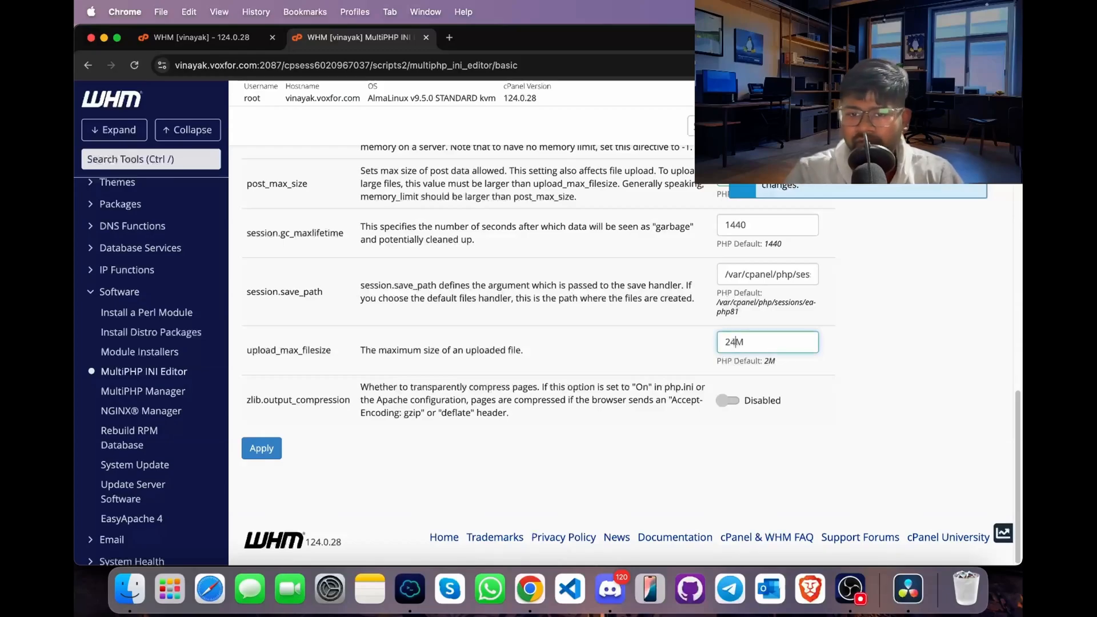
{"action": "left_click", "coordinate": [252, 452]}
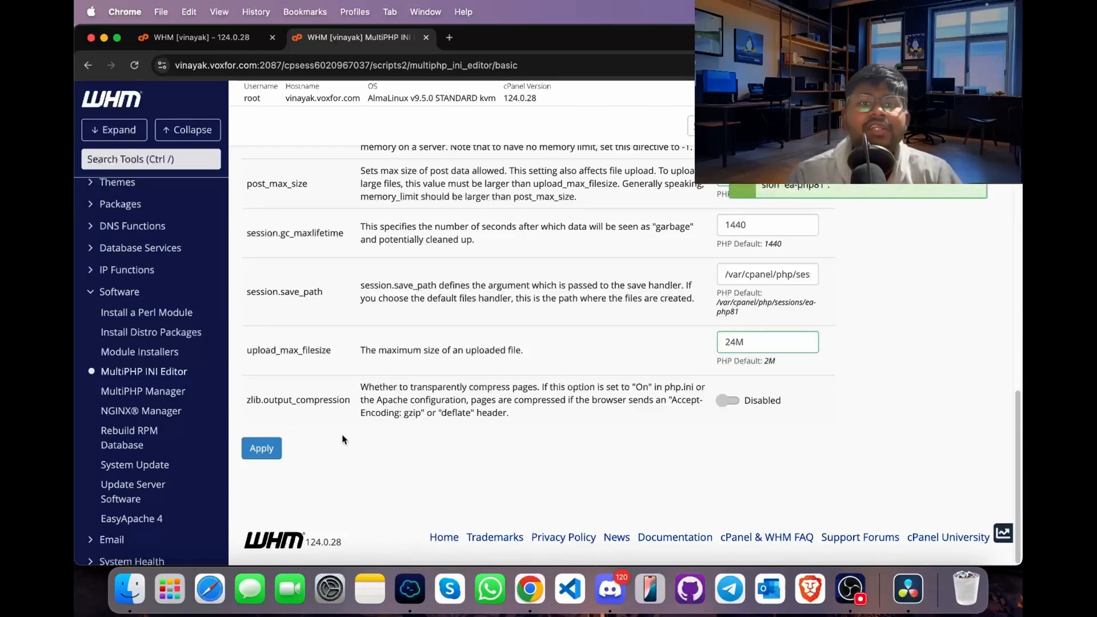
- Search the WHM tools for "update" and open Update Server Software
{"action": "scroll", "coordinate": [342, 439], "scroll_direction": "up", "scroll_amount": 15}
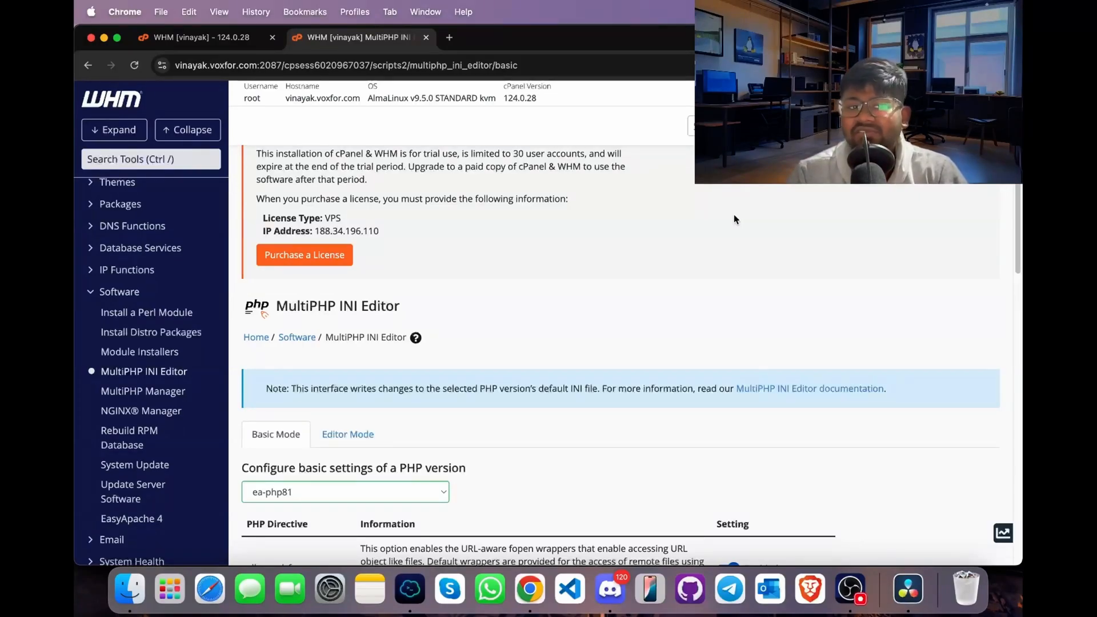
{"action": "left_click", "coordinate": [192, 156]}
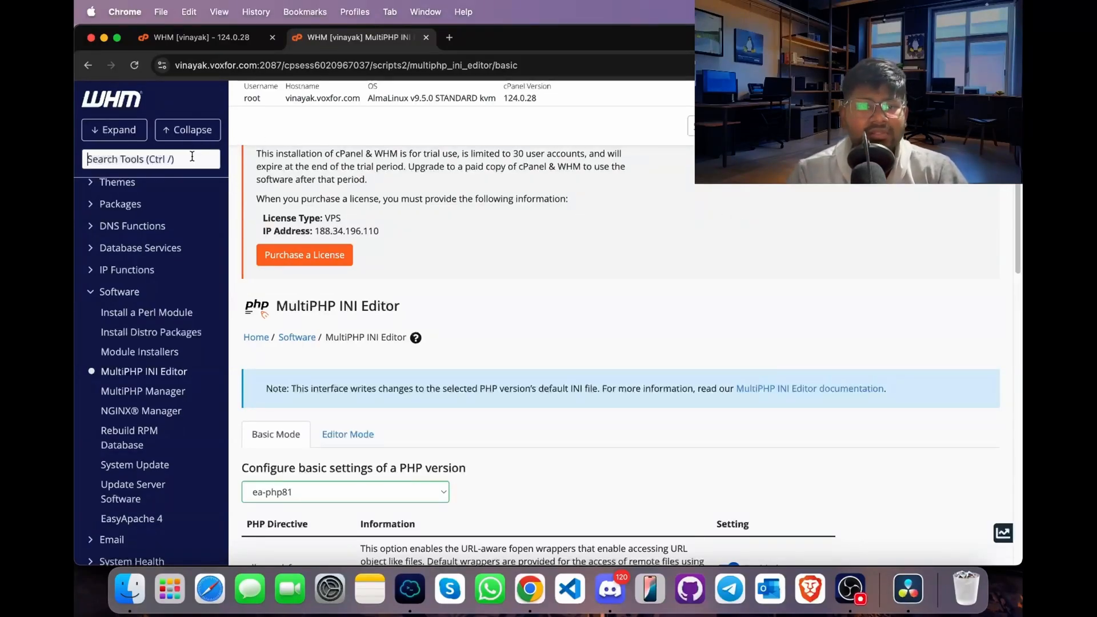
{"action": "type", "text": "update"}
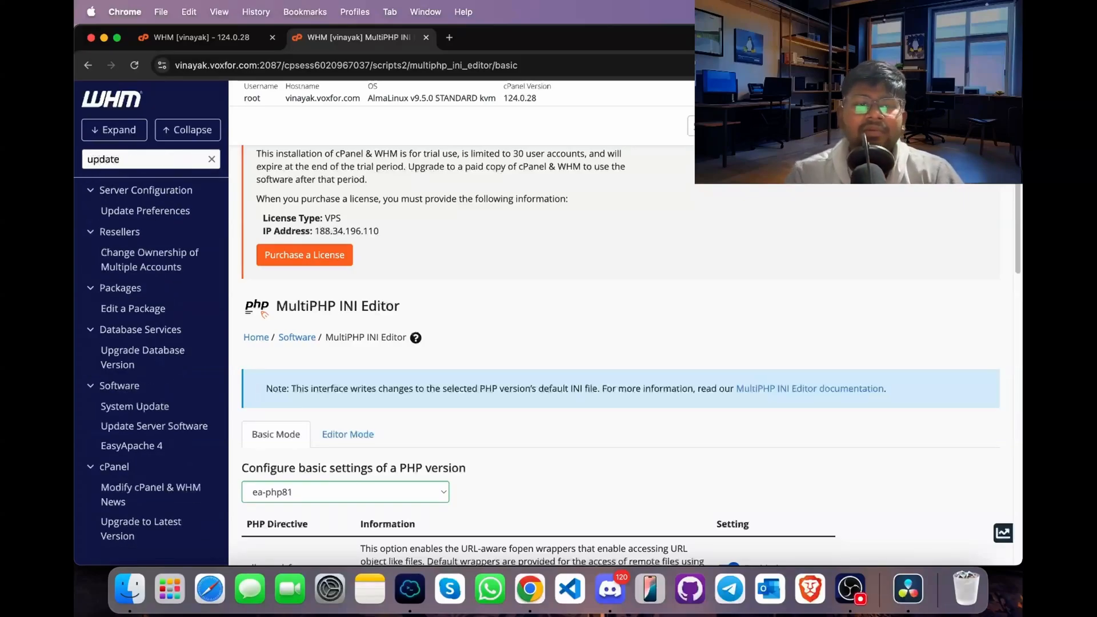
{"action": "left_click", "coordinate": [134, 428]}
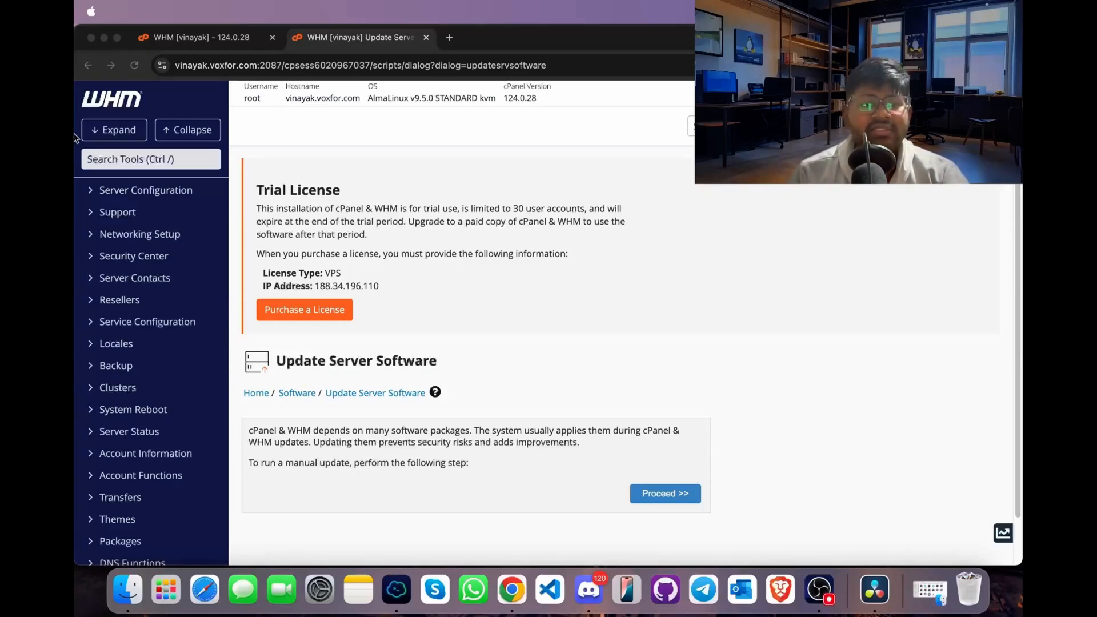
- Search the WHM tools for "update" again and open Update Preferences under Server Configuration
{"action": "left_click", "coordinate": [150, 158]}
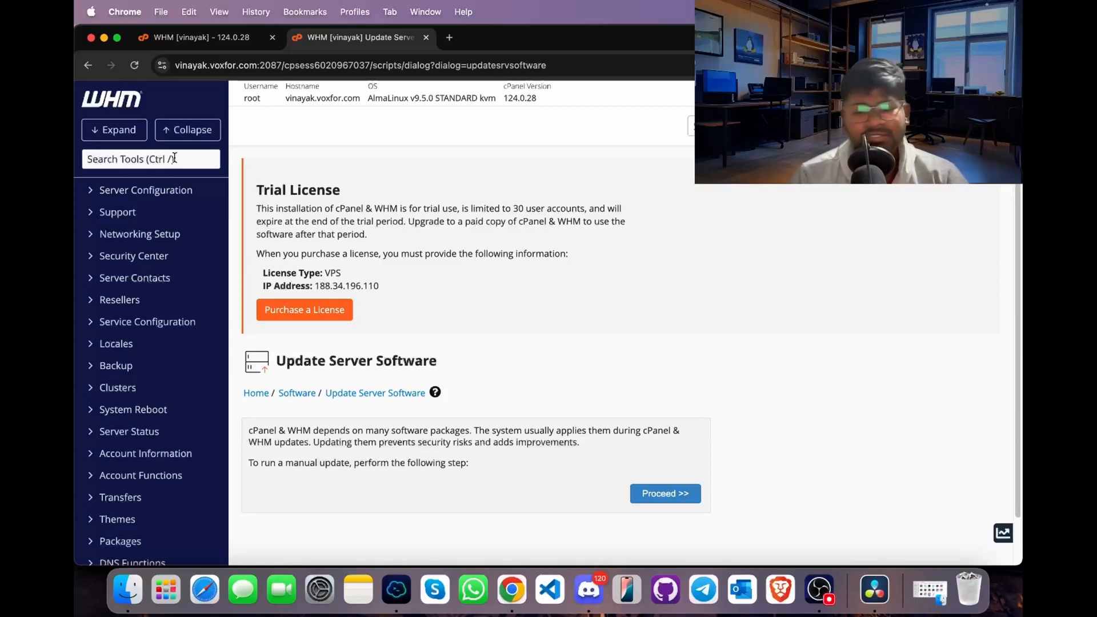
{"action": "type", "text": "update"}
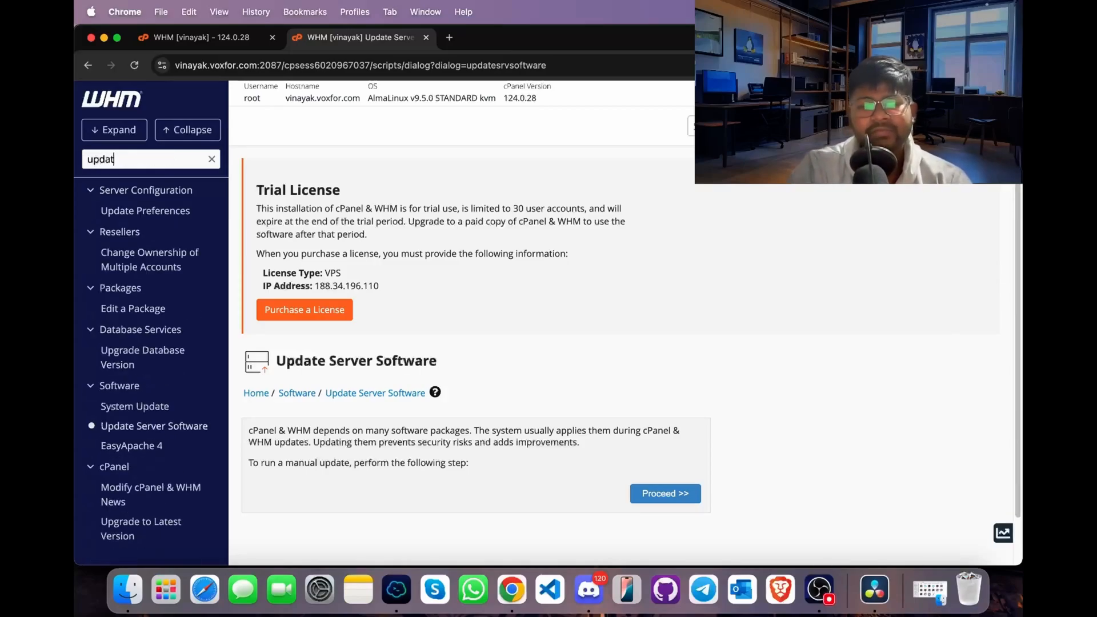
{"action": "left_click", "coordinate": [148, 214]}
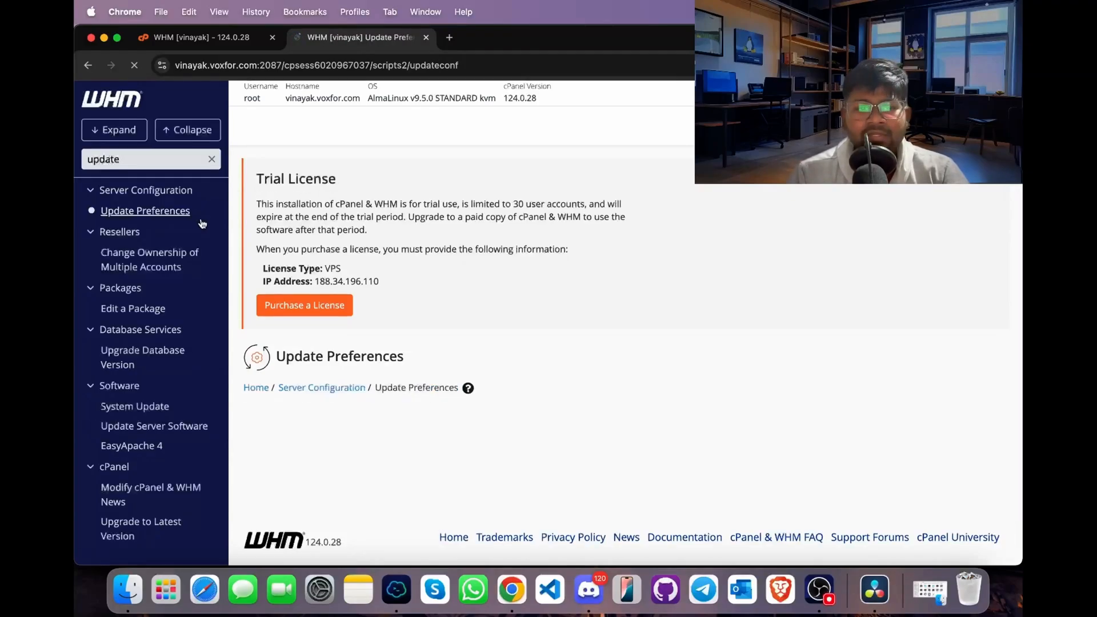
- Choose the STABLE release tier for cPanel & WHM updates and save the update preferences
{"action": "scroll", "coordinate": [358, 418], "scroll_direction": "down", "scroll_amount": 2}
{"action": "scroll", "coordinate": [358, 418], "scroll_direction": "down", "scroll_amount": 4}
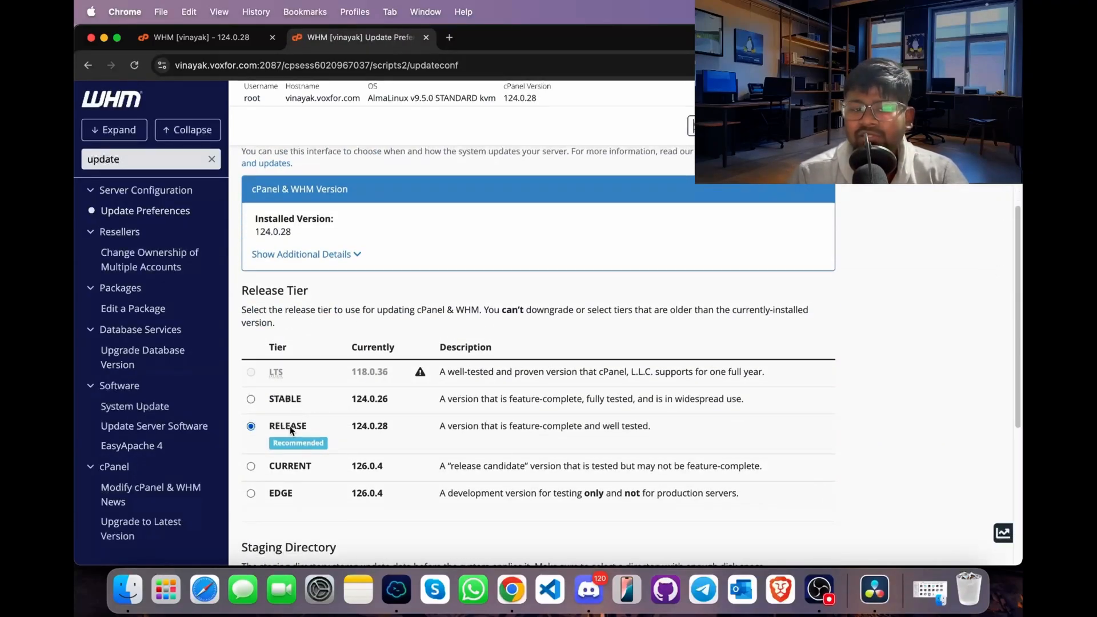
{"action": "left_click", "coordinate": [251, 400]}
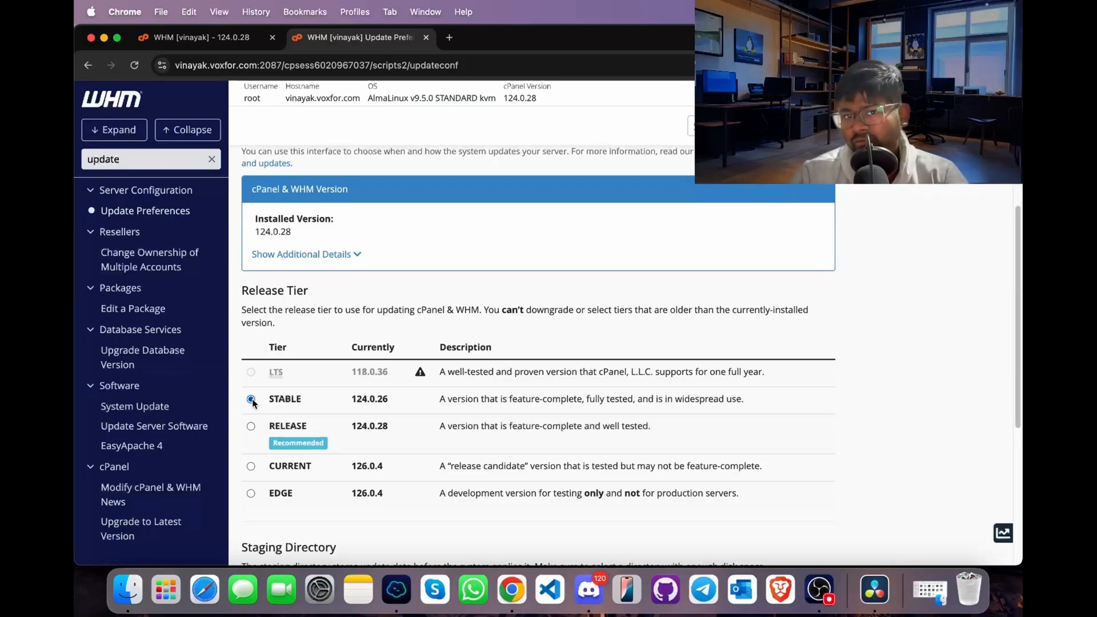
{"action": "scroll", "coordinate": [361, 516], "scroll_direction": "down", "scroll_amount": 5}
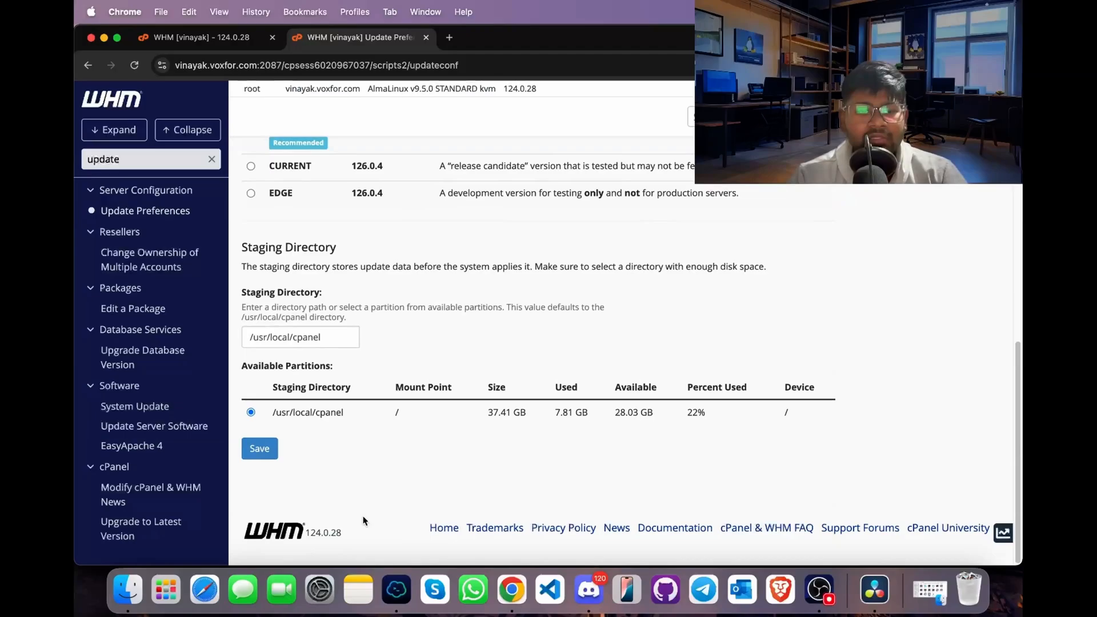
{"action": "left_click", "coordinate": [260, 458]}
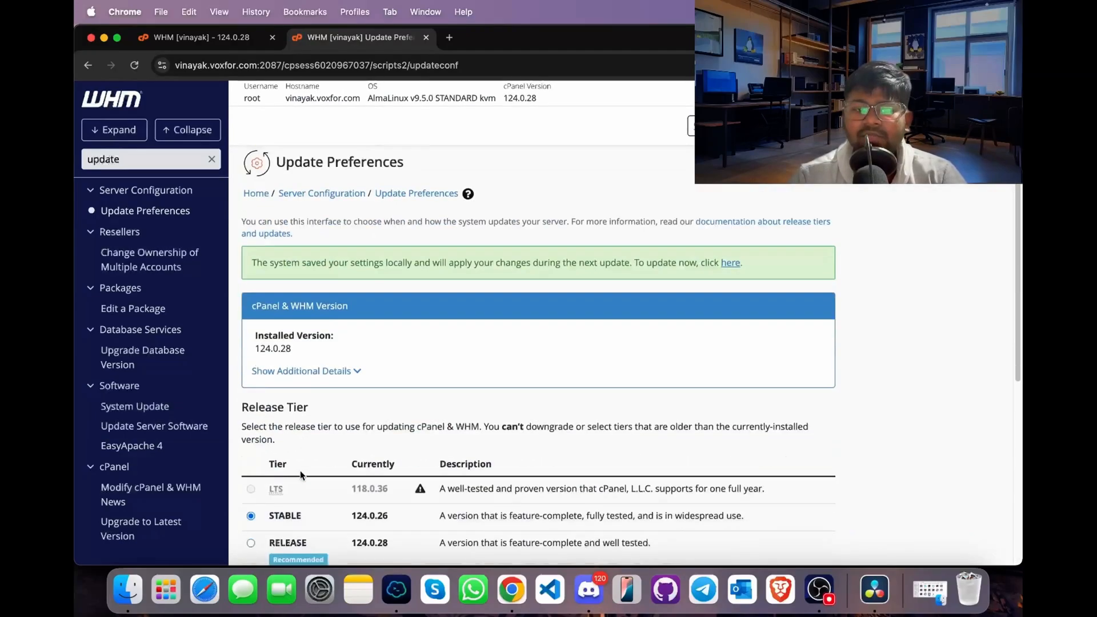
{"action": "scroll", "coordinate": [299, 470], "scroll_direction": "down", "scroll_amount": 3}
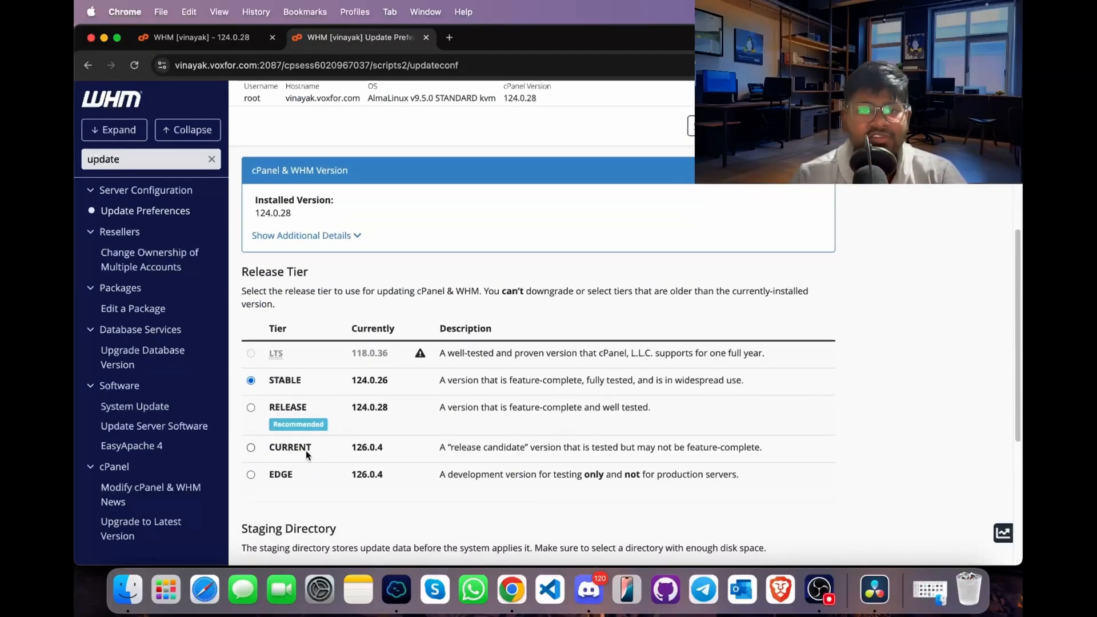